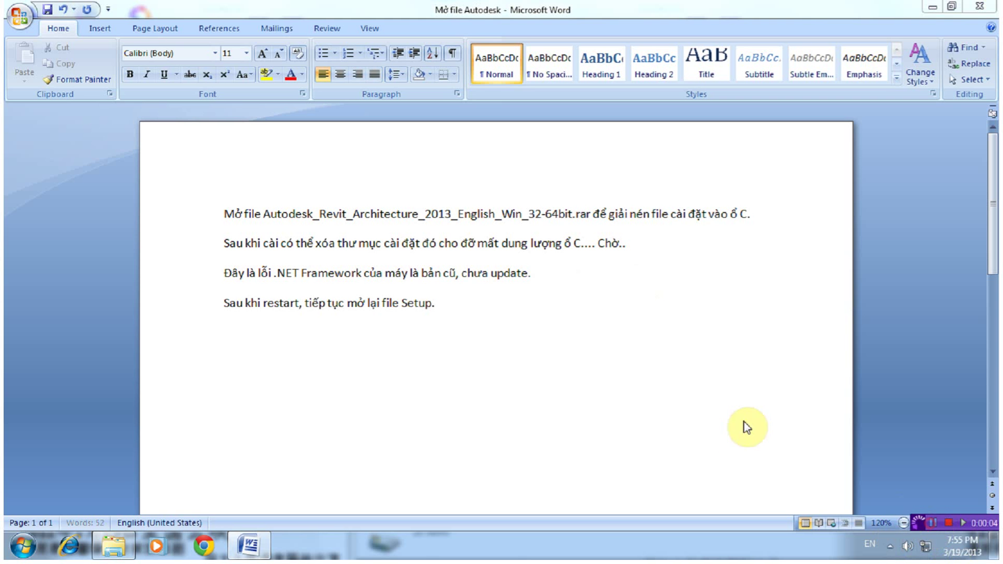
Select the last note line in Word and bring up the Local Disk (C:) window
left_click(168, 307)
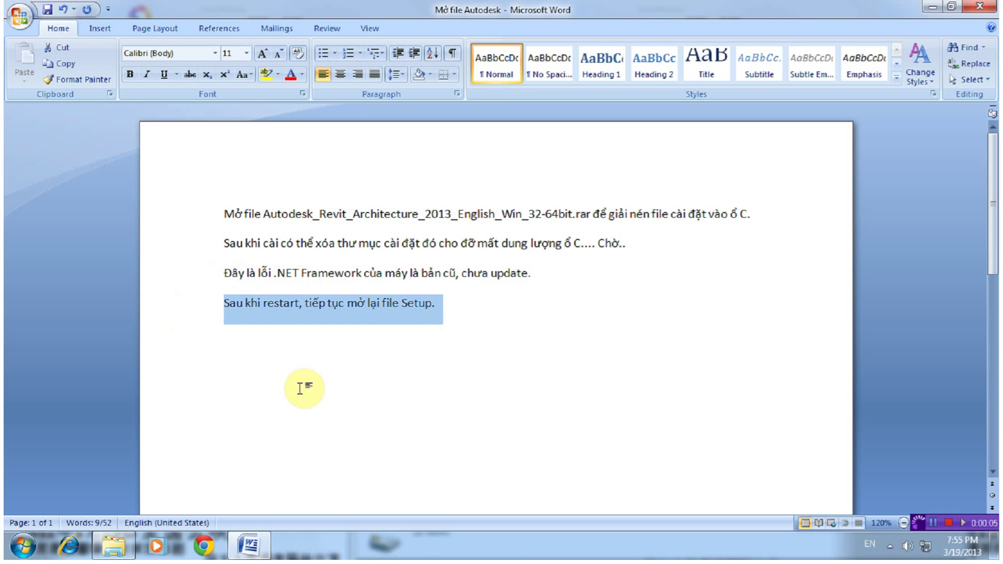
left_click(113, 545)
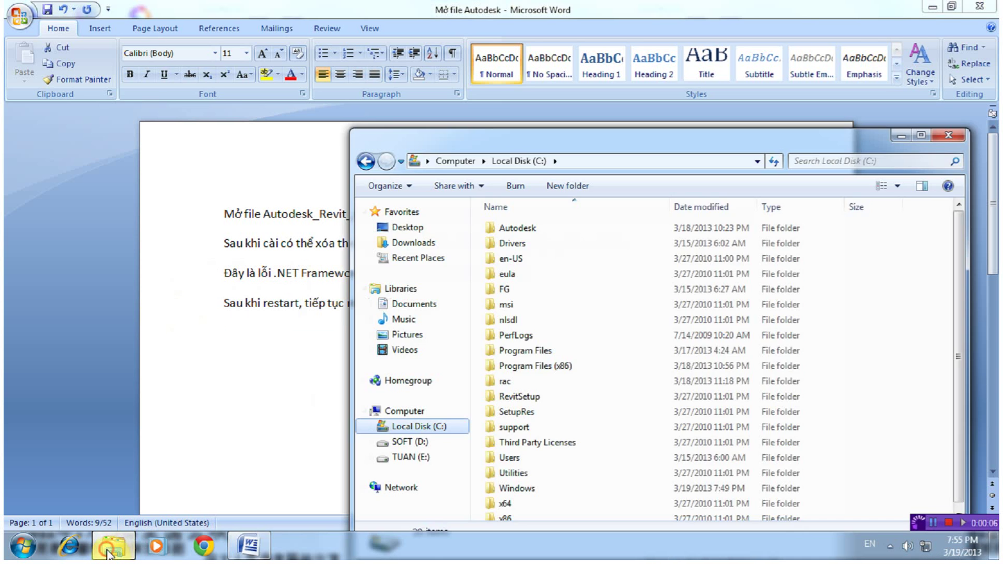
Run Setup from C:\Autodesk\Autodesk_Revit_Architecture_2013_English_Win_32-64bit
left_click(396, 413)
double_click(558, 249)
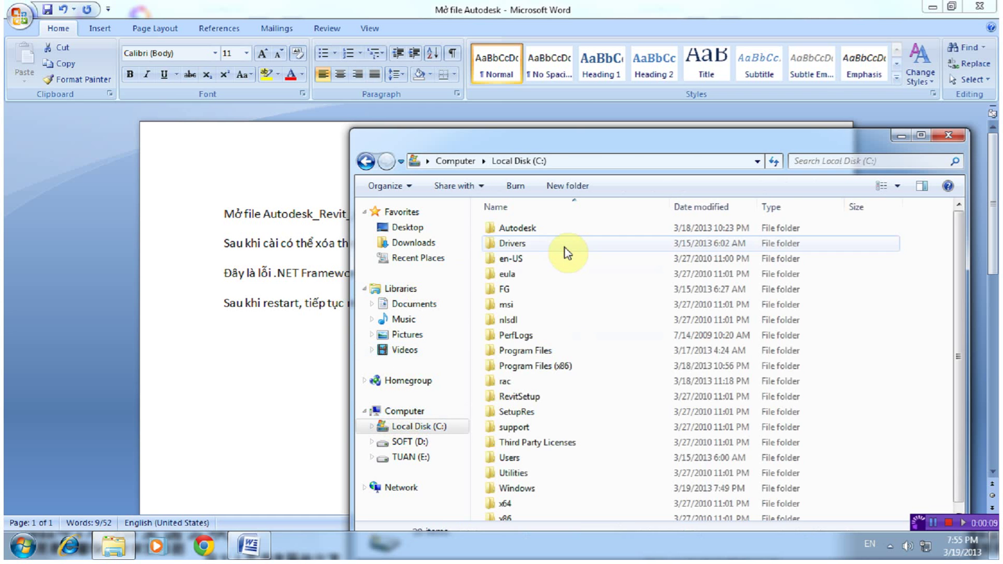
double_click(540, 230)
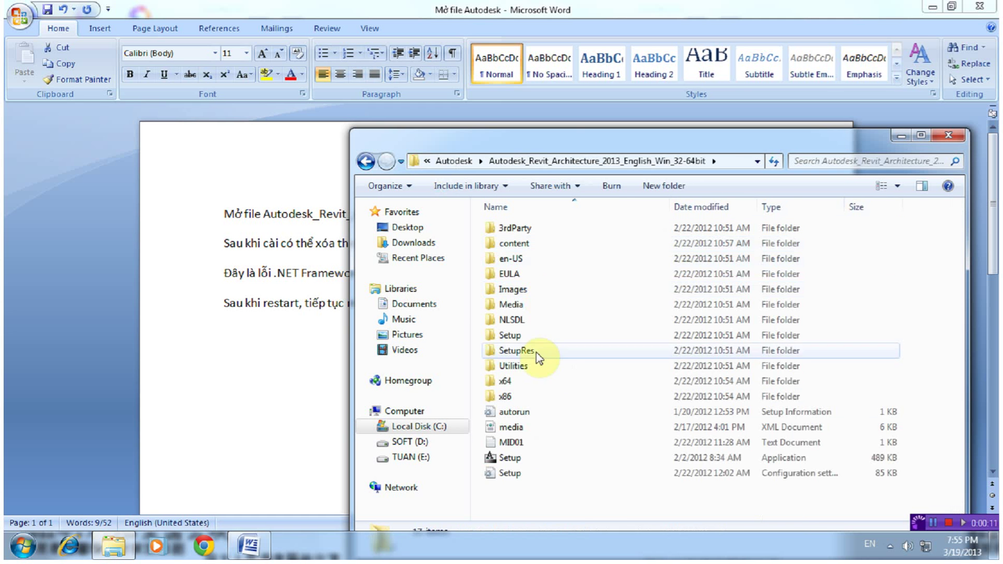
left_click(529, 462)
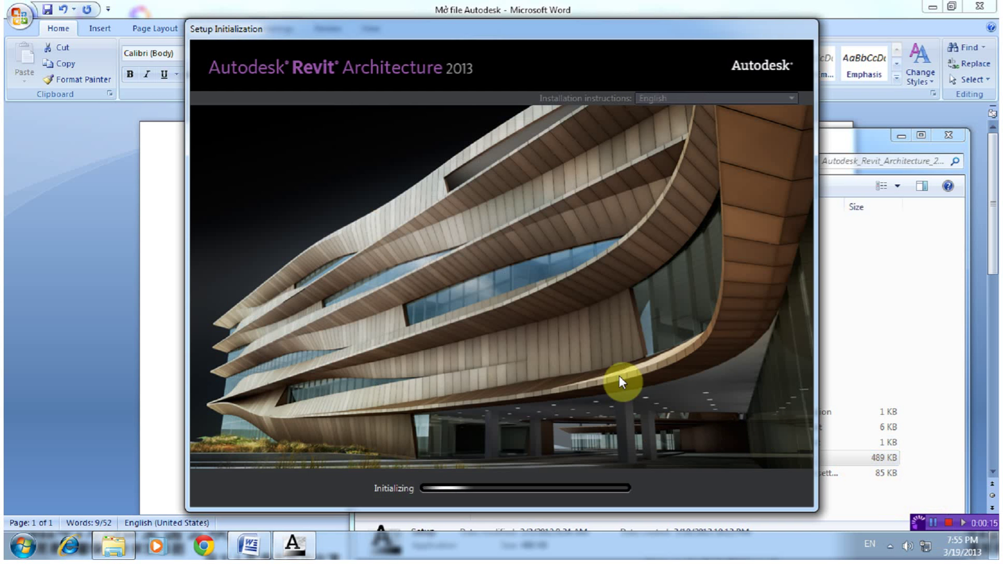
Start the Revit install, accept the licence, and enter the serial number and product key
left_click(729, 415)
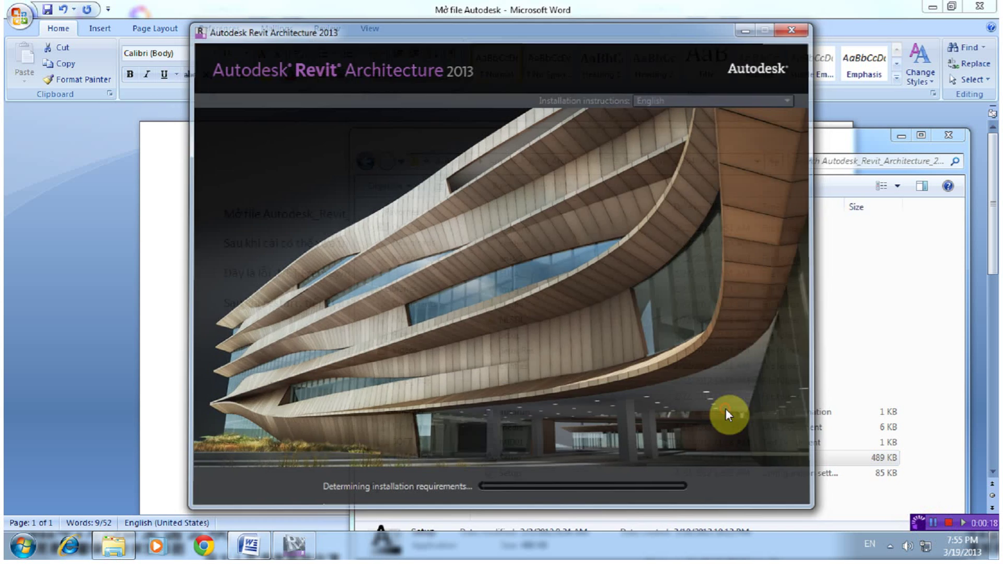
left_click(702, 447)
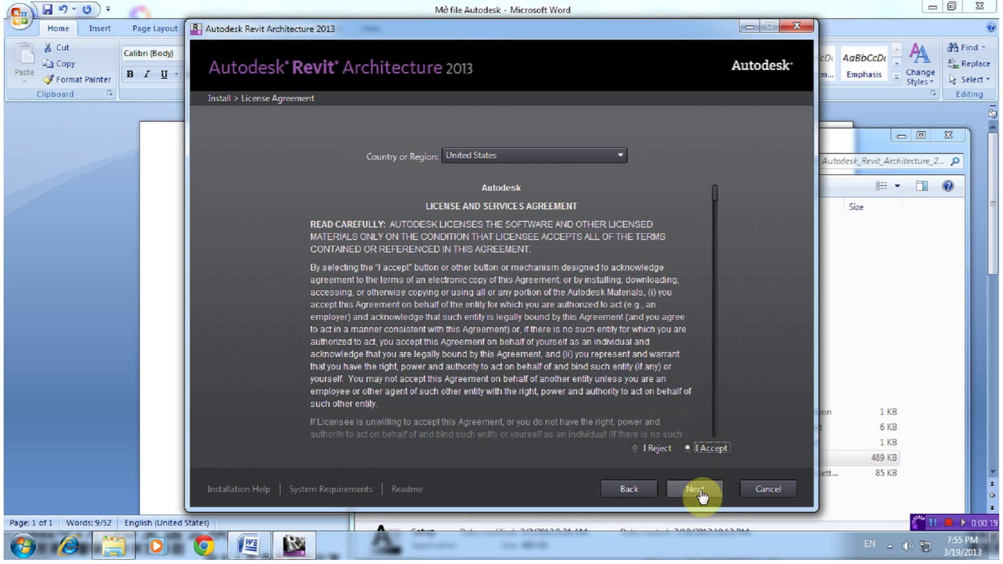
left_click(697, 489)
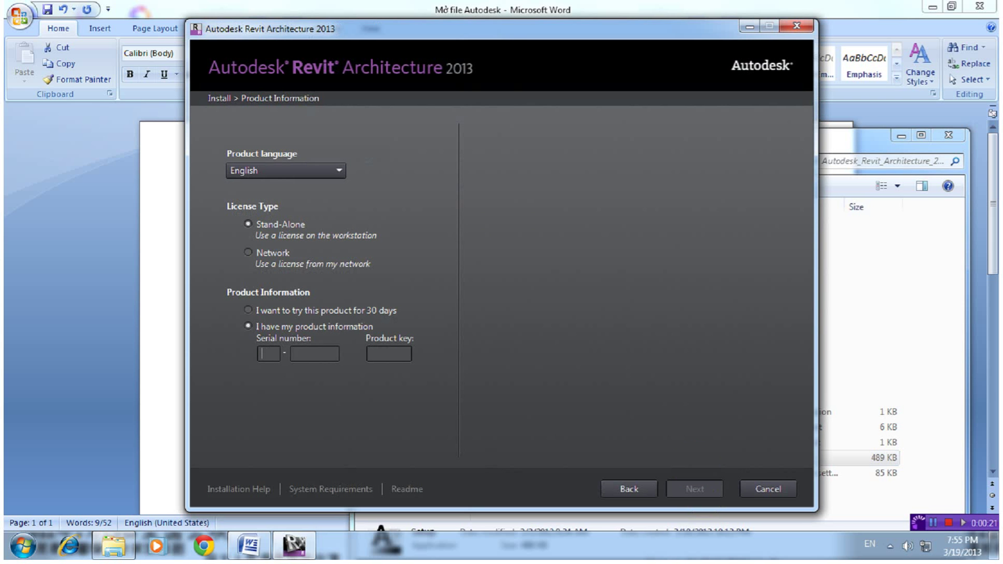
type("69696969")
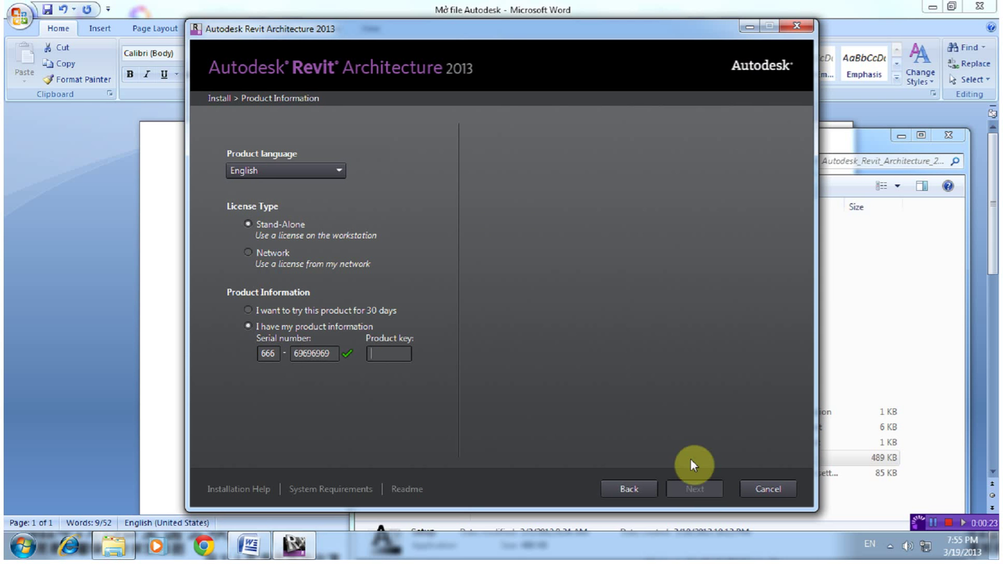
type("240E1")
key("Return")
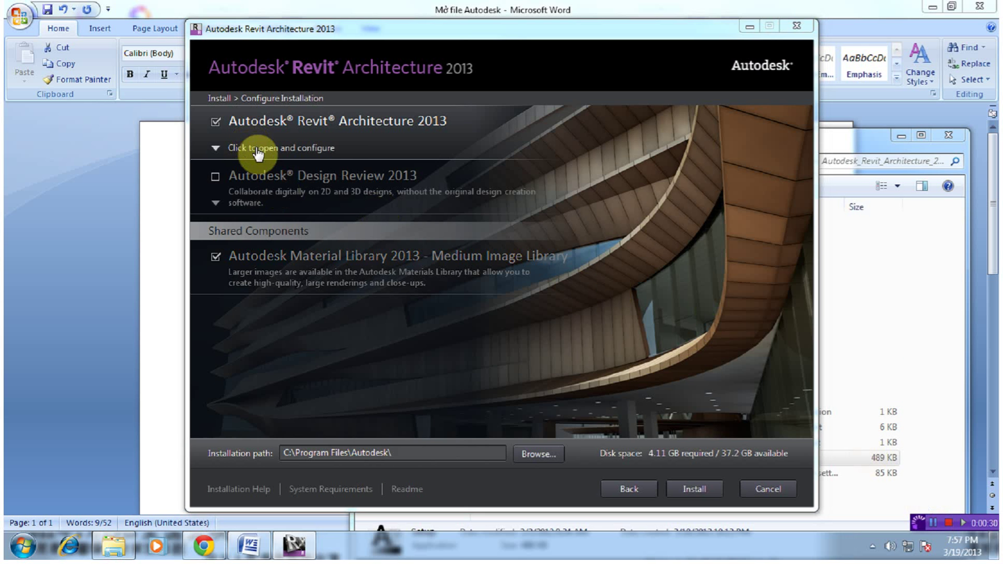
Remove the US Imperial and US Metric content packs from Revit's configuration and begin installing
left_click(253, 148)
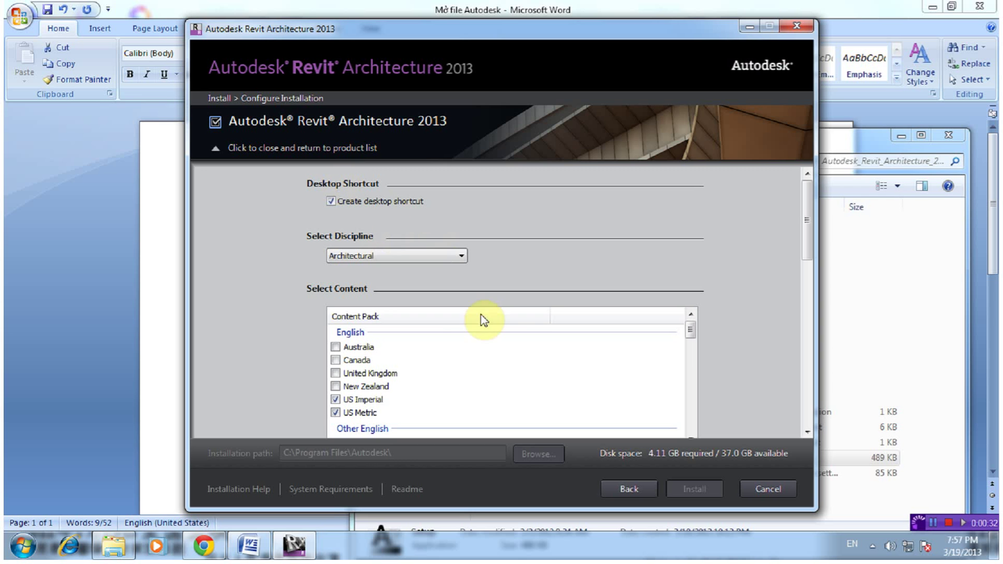
left_click(335, 399)
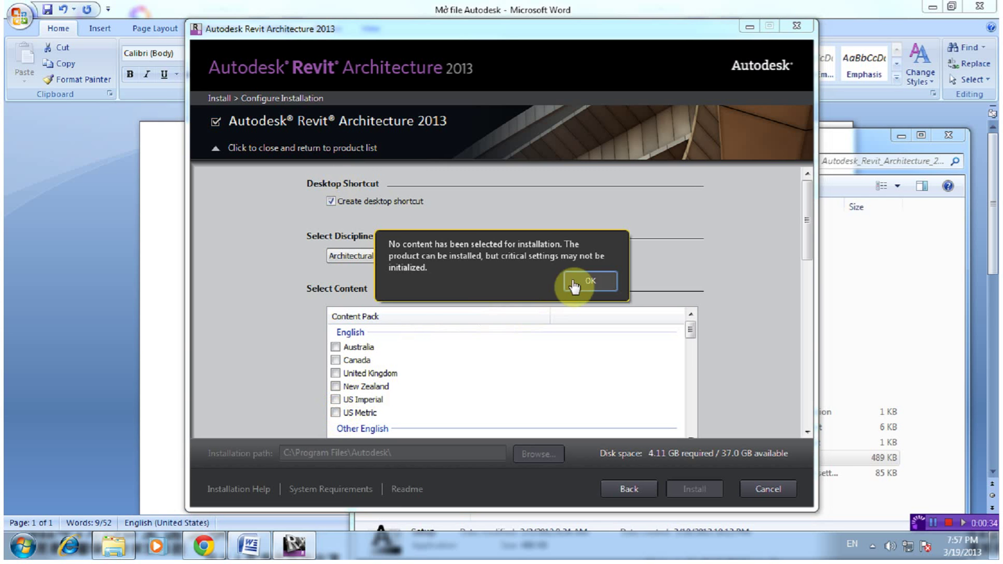
left_click(589, 281)
left_click(808, 301)
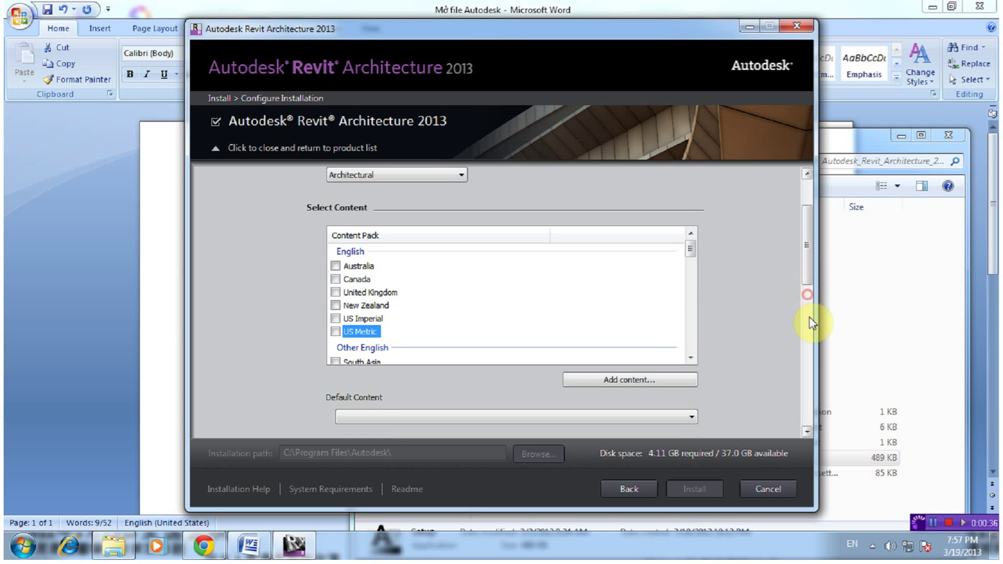
left_click(810, 324)
left_click(808, 374)
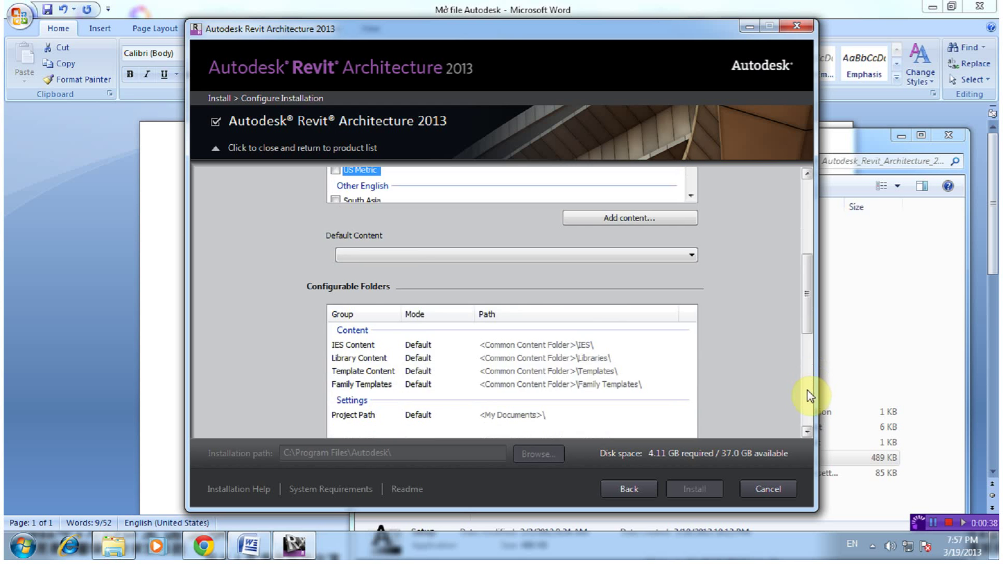
left_click(807, 400)
left_click(809, 418)
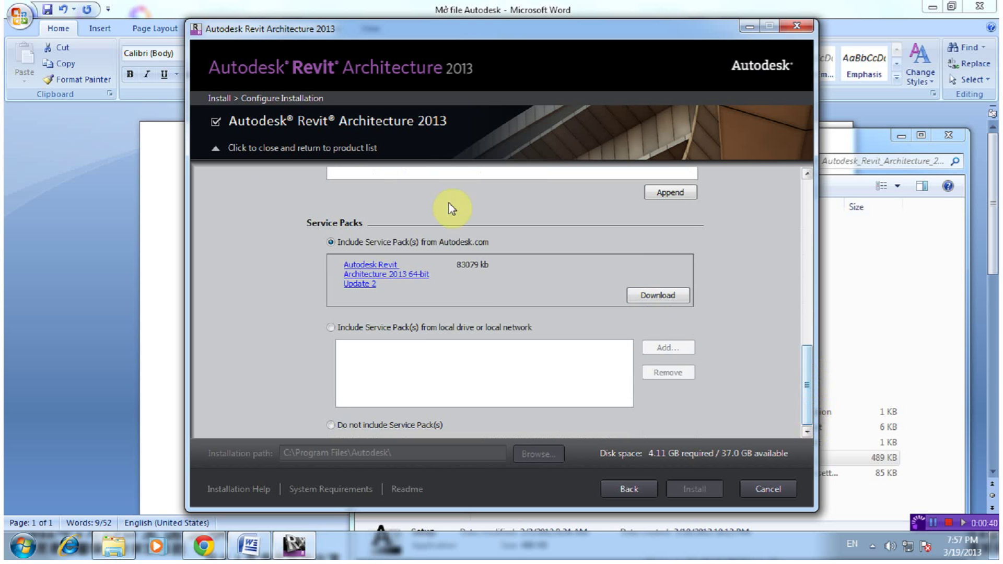
left_click(257, 152)
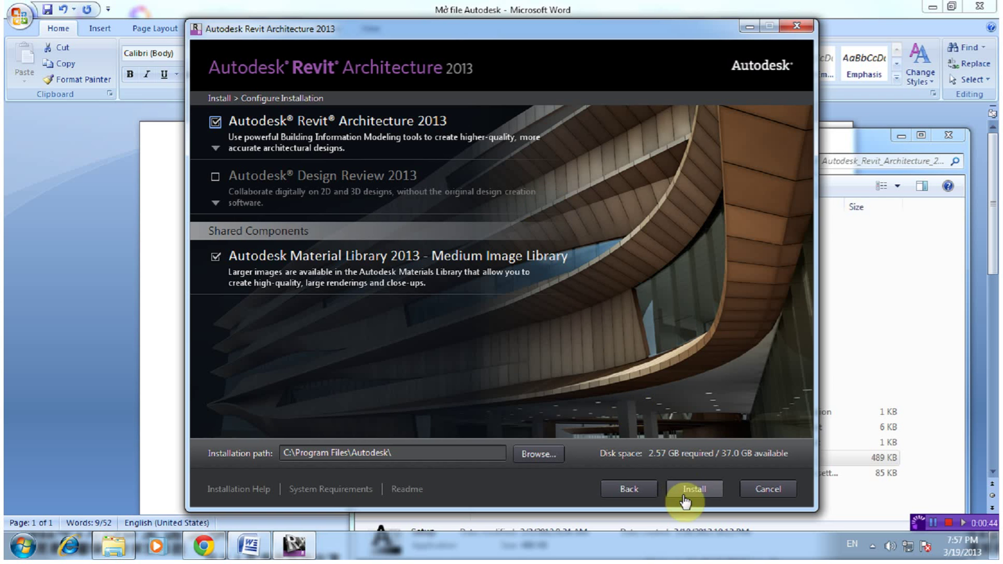
left_click(686, 490)
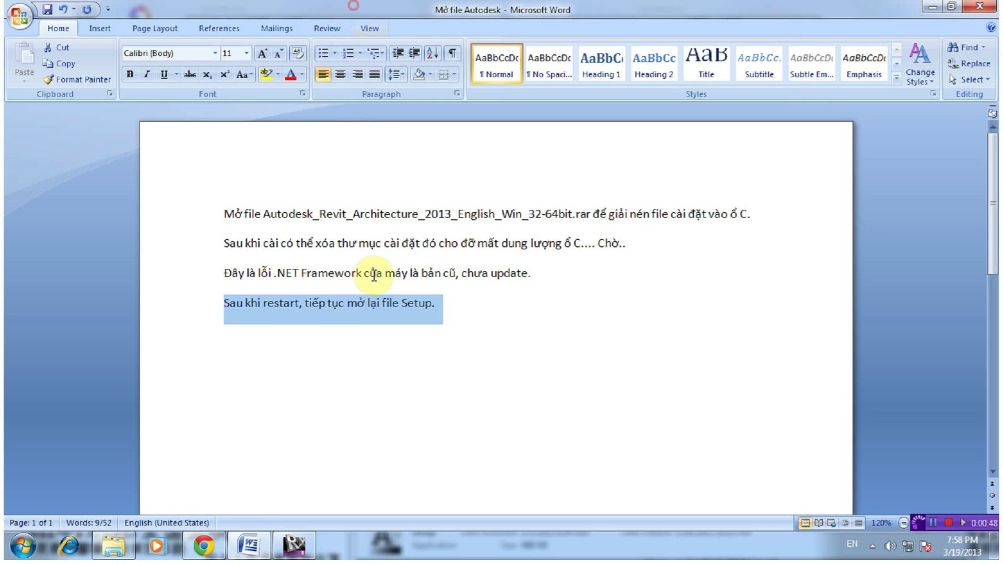
Add a Word note explaining the two content ticks were removed because Content was copied from another machine
left_click(497, 324)
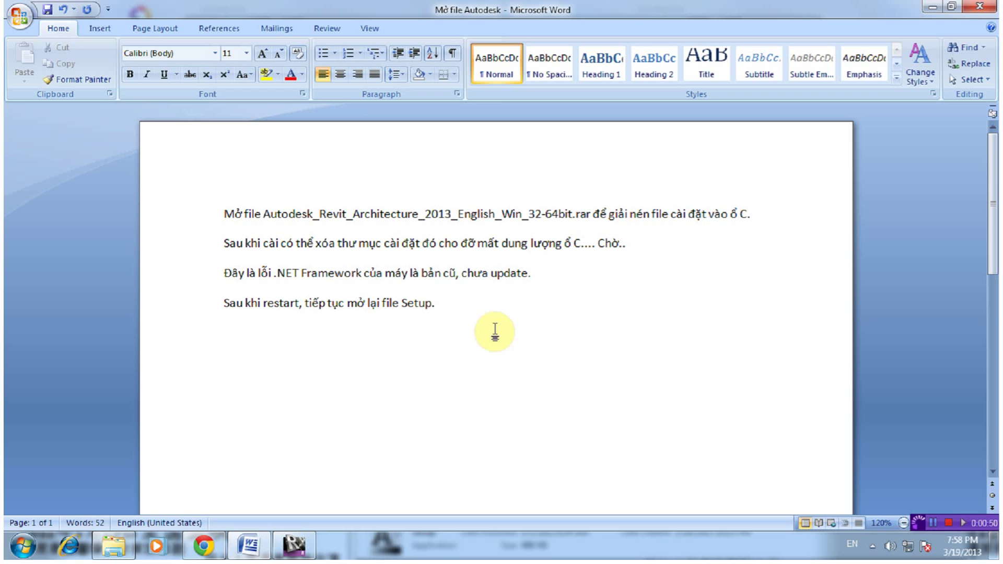
key("Return")
type("Tắt 2 dấu tick đó là vì trong máy đã có sẵn file Content cop từ máy khác qua, dành cho máy nào ko có mạng hoặc mạng yếu hoặc muốn cài nhanh. Còn máy vào mạng tốt thì không cần tắt, để nó tự update cũng đc.")
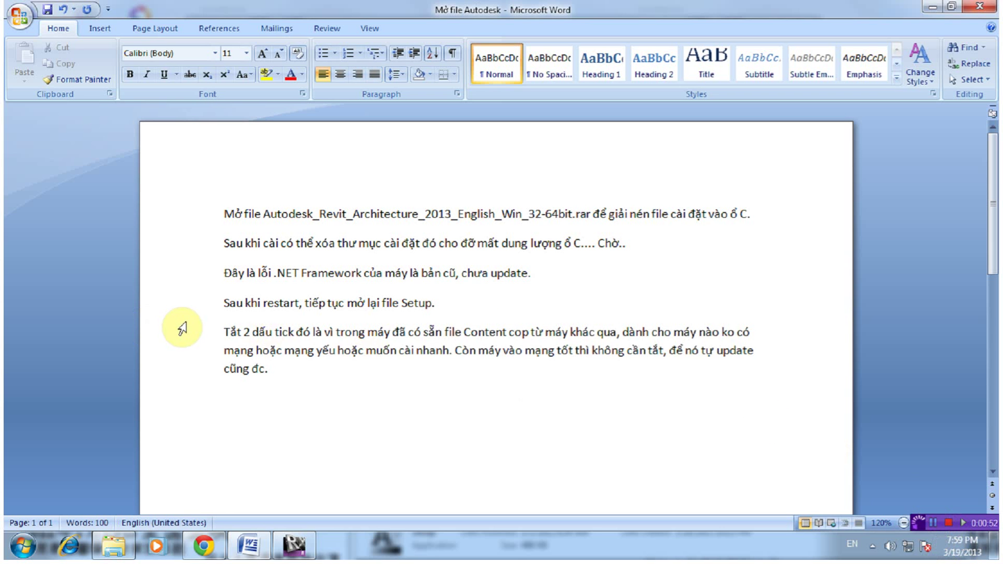
mouse_move(186, 320)
left_mouse_down()
mouse_move(180, 362)
mouse_move(161, 366)
left_mouse_up()
left_click(180, 348)
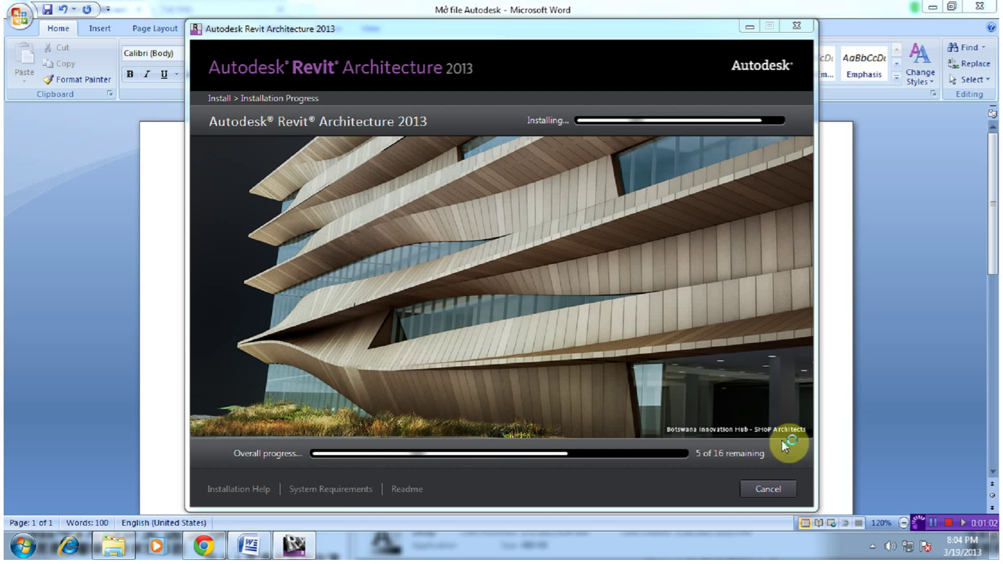
Review the 'Chờ hơi lâu...' note in Word while the installer runs to completion
left_click(834, 449)
type("Chờ hơi lâu...")
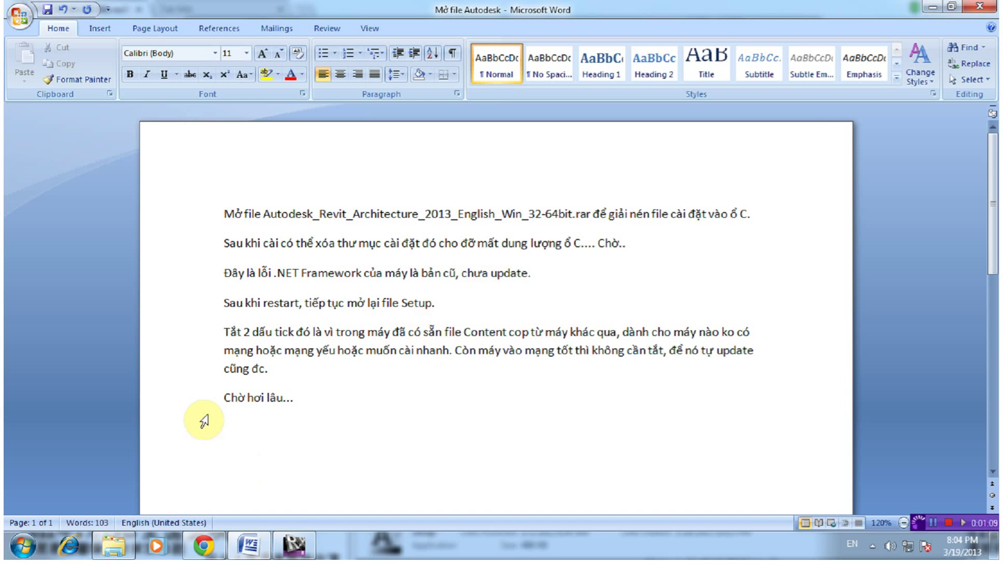
type("..")
left_click(195, 398)
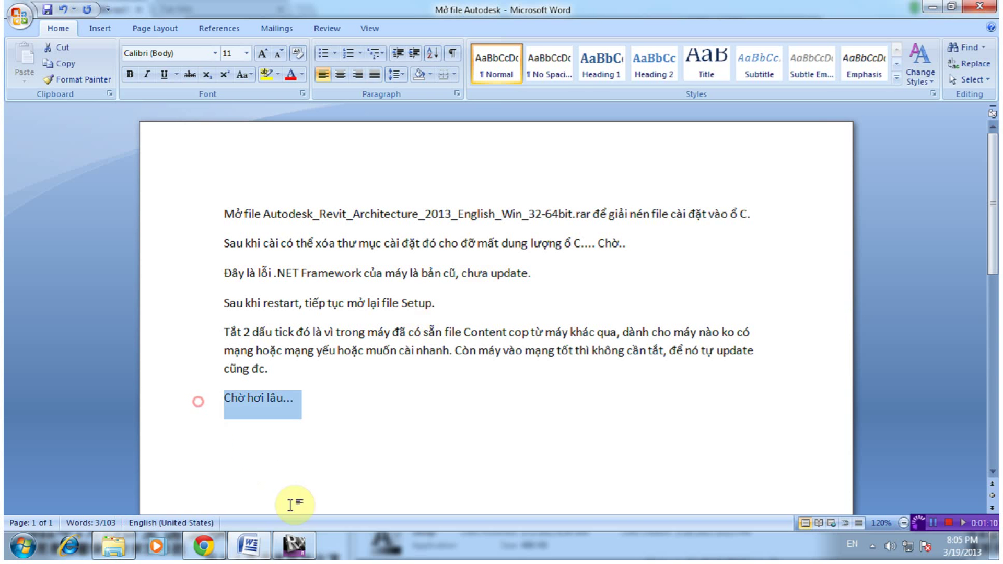
left_click(294, 545)
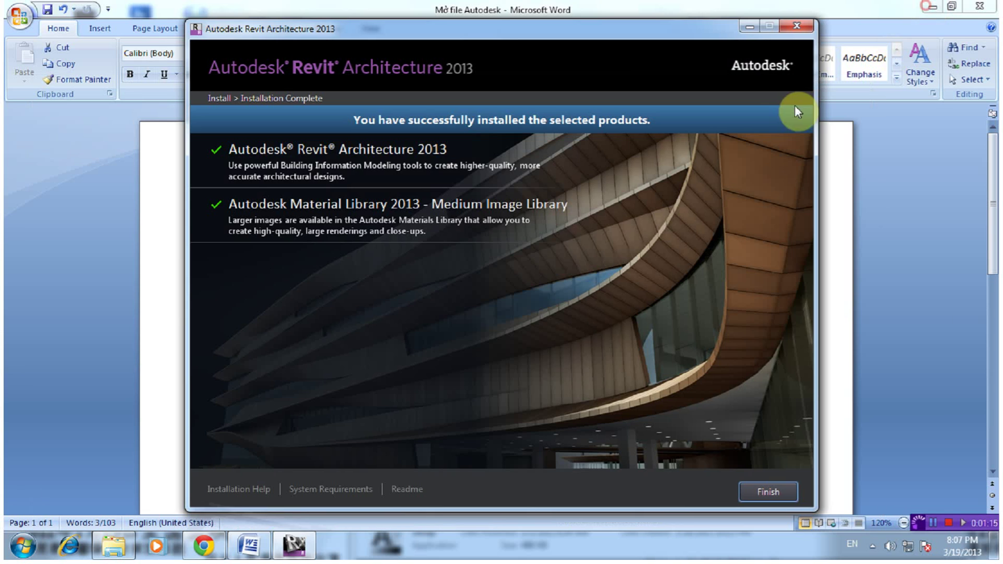
Close the finished installer and add the note 'Xong phần cài đặt chính. Bây giờ là phần Content và Template.'
left_click(769, 492)
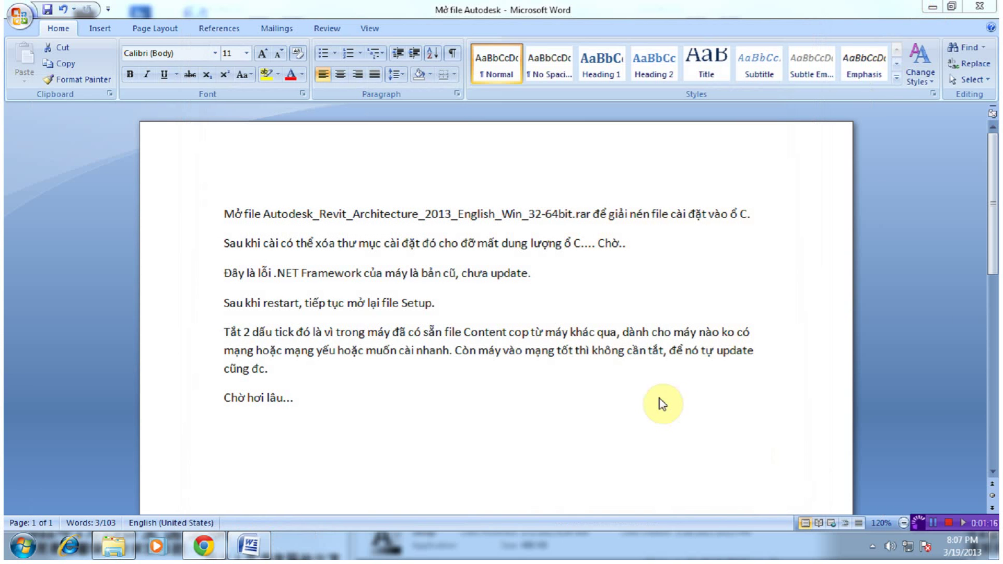
left_click(661, 405)
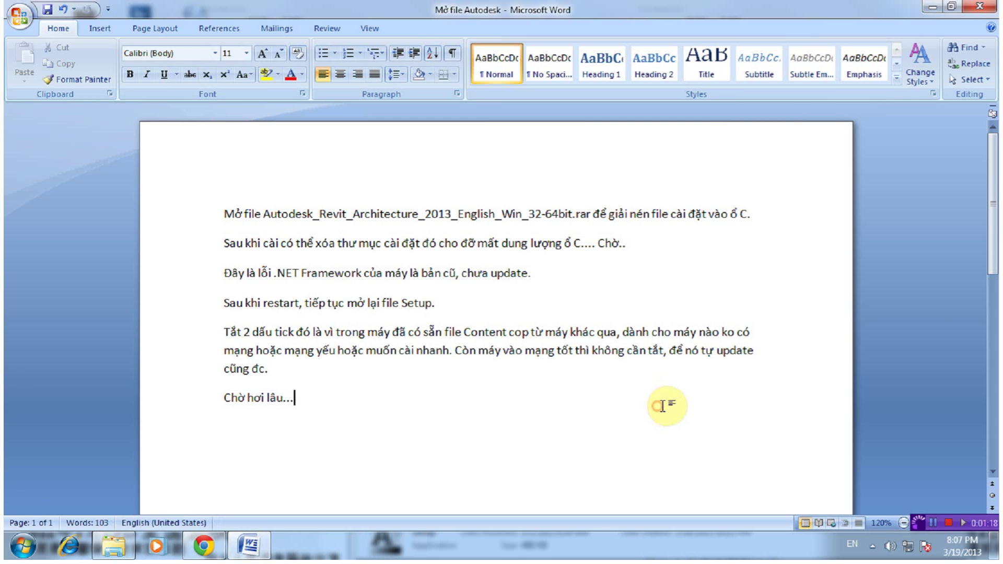
key("Return")
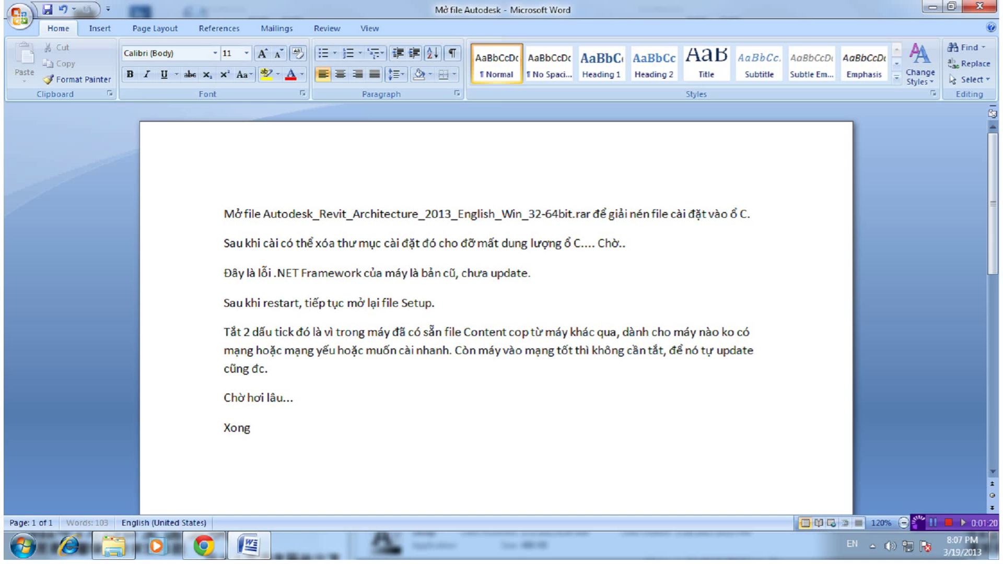
left_click(495, 462)
type("phần cài đặt chính. Bây giờ là phần Content và Ta")
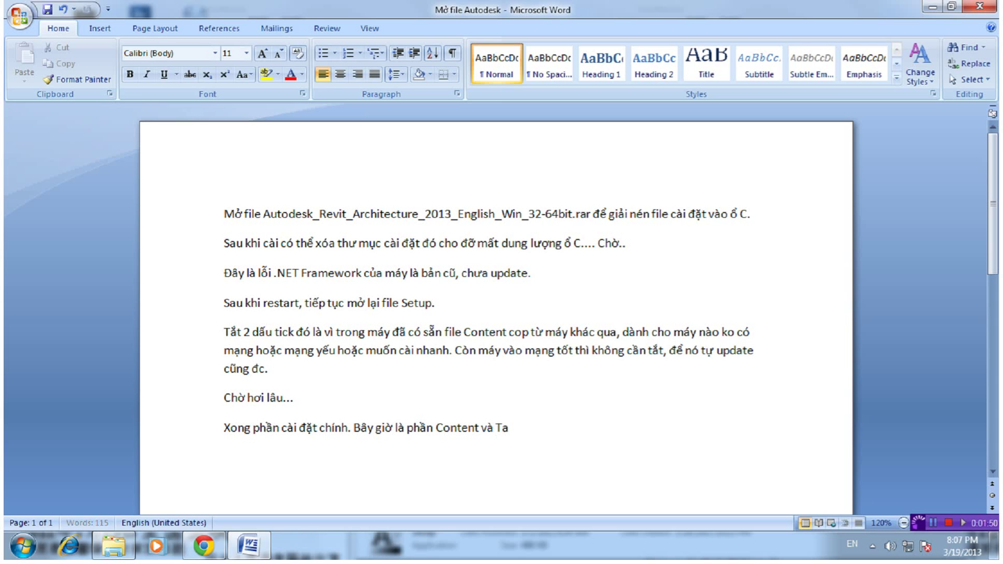
key("BackSpace")
key("Menu")
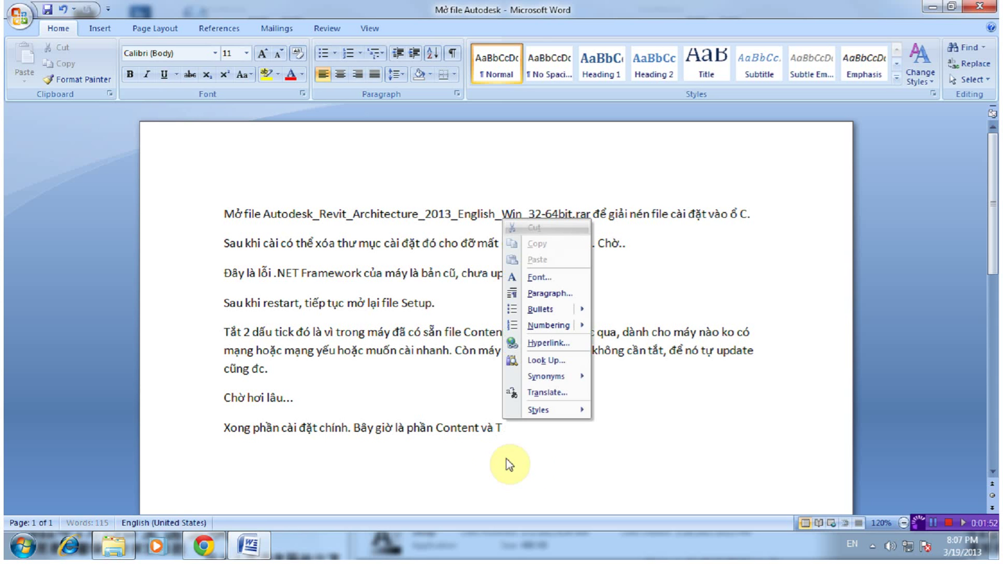
left_click(526, 459)
type("empla")
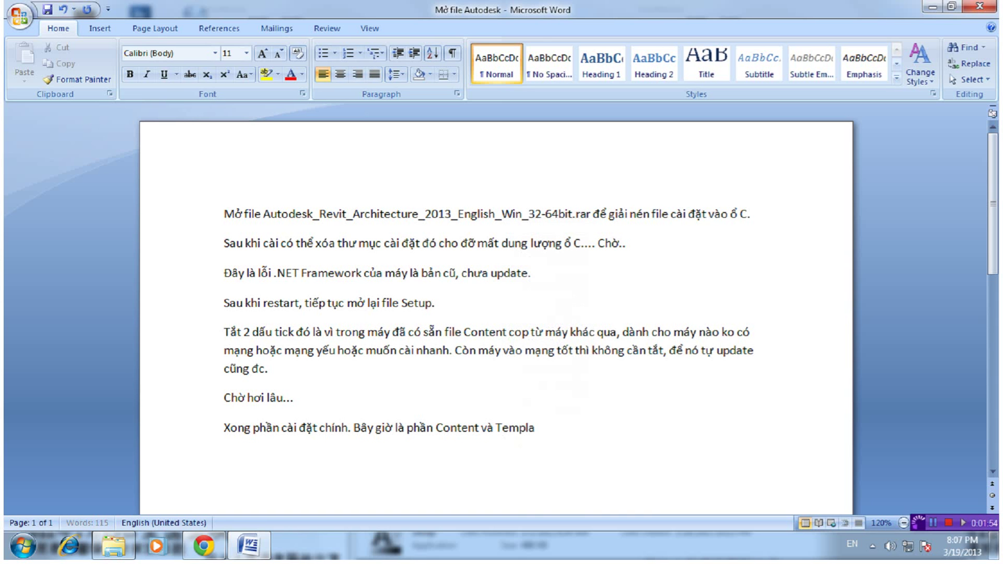
type("te.")
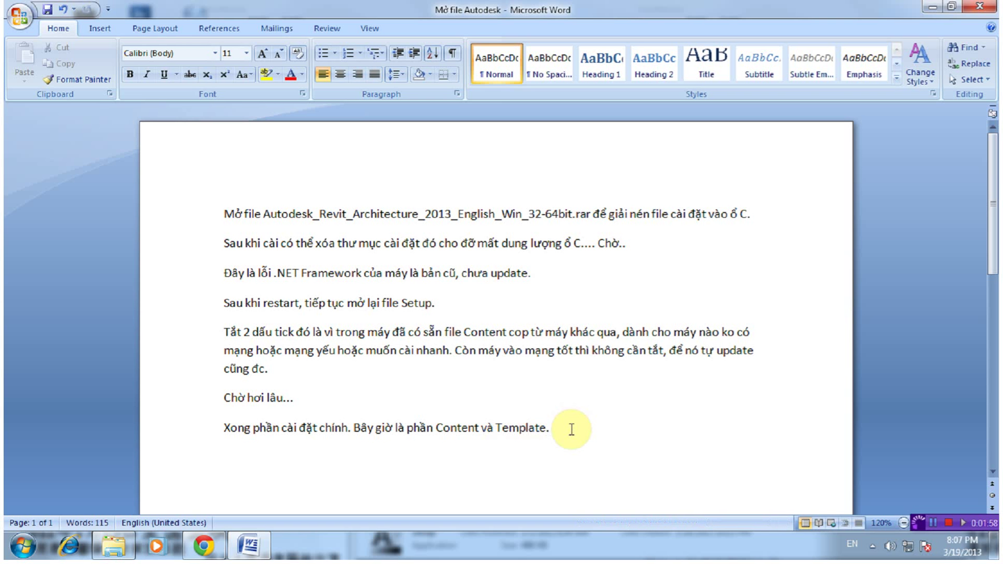
left_click(928, 520)
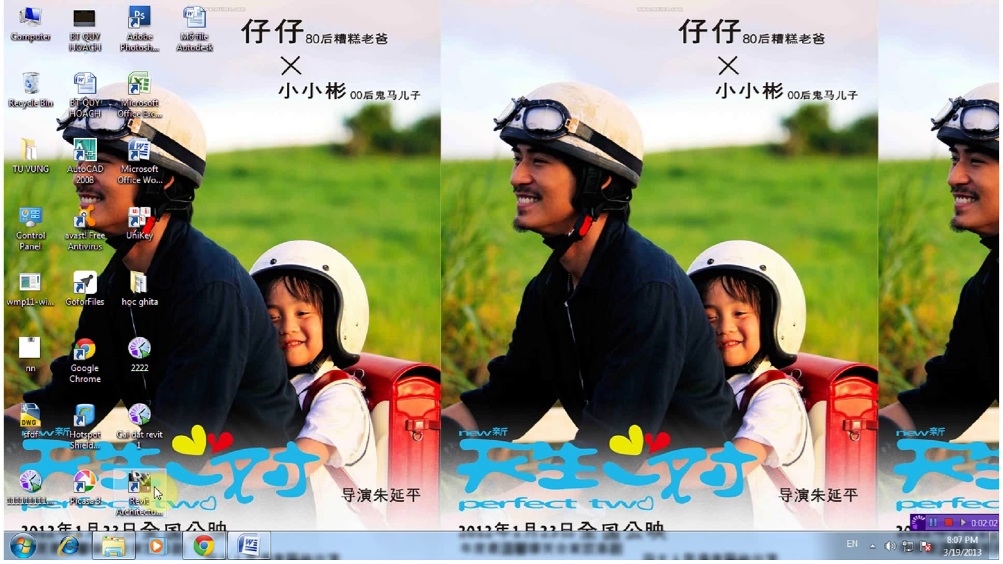
Launch Revit Architecture 2013 from its desktop shortcut
double_click(151, 494)
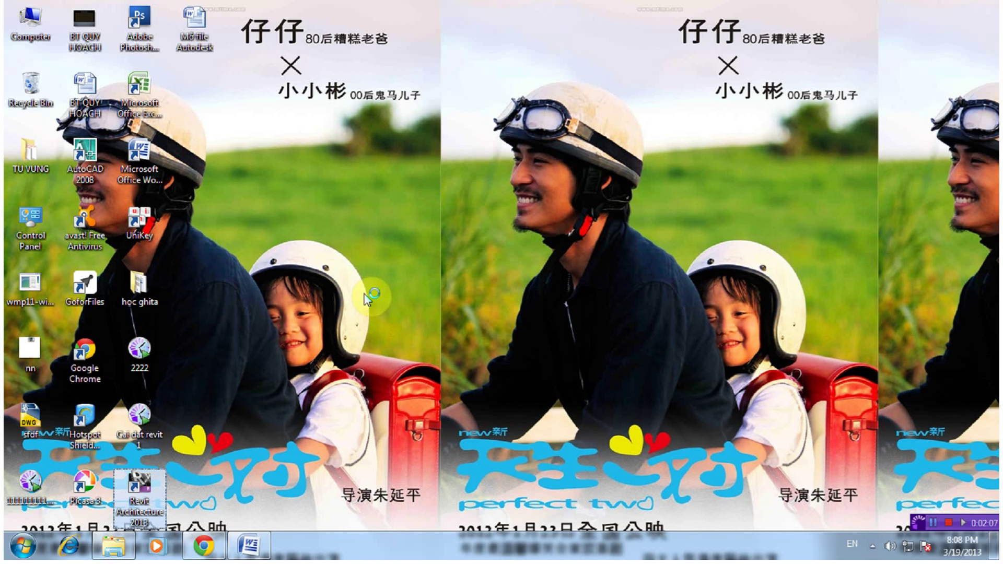
left_click(940, 523)
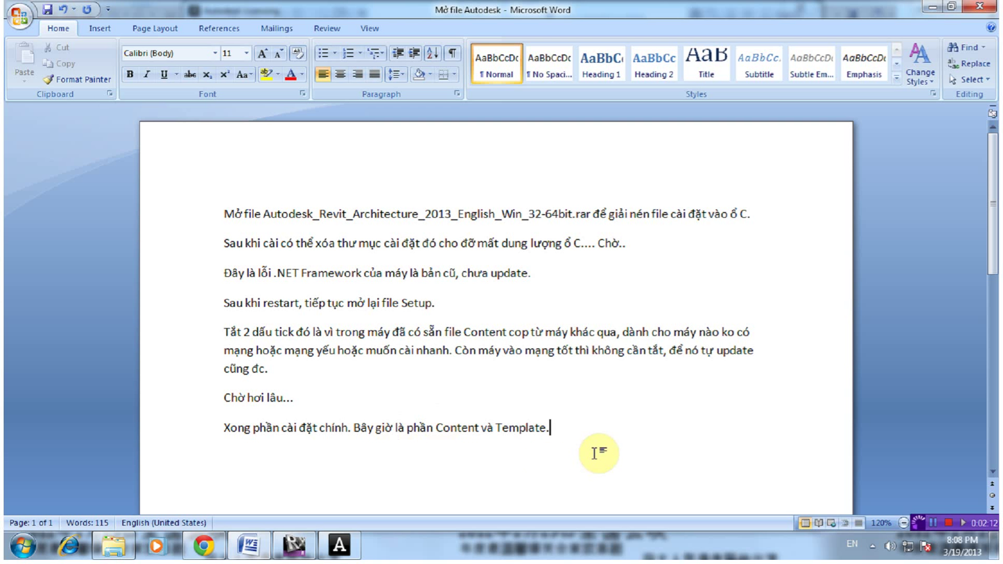
Add a 'Crack' line to the notes, accept the Autodesk privacy statement, and switch to Revit
type("Crack")
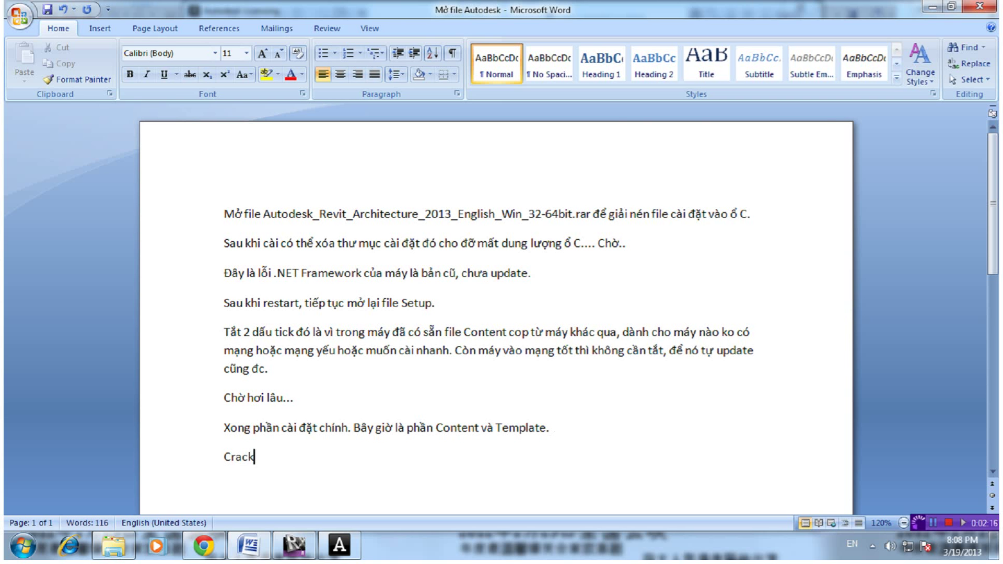
left_click(339, 545)
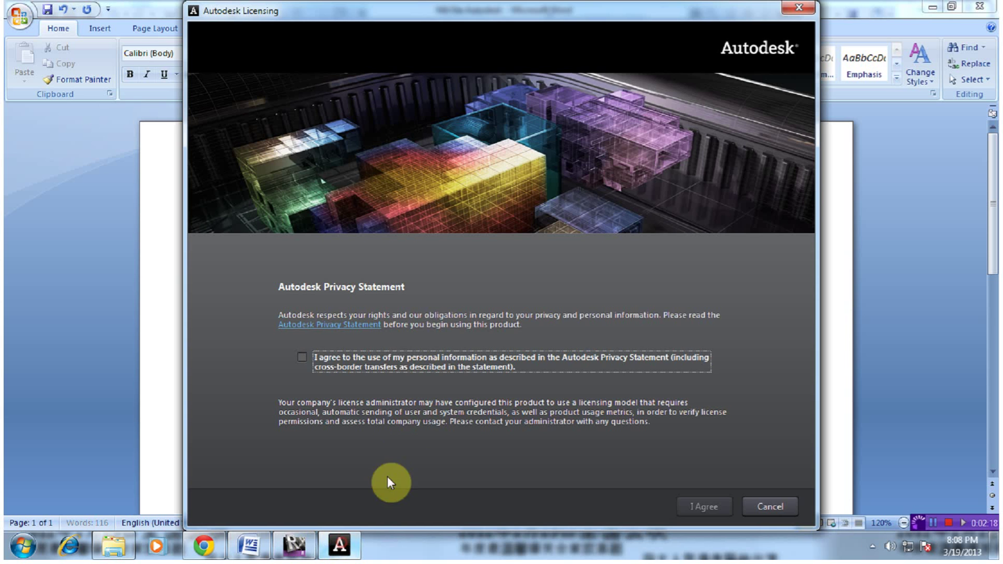
left_click(302, 357)
left_click(708, 506)
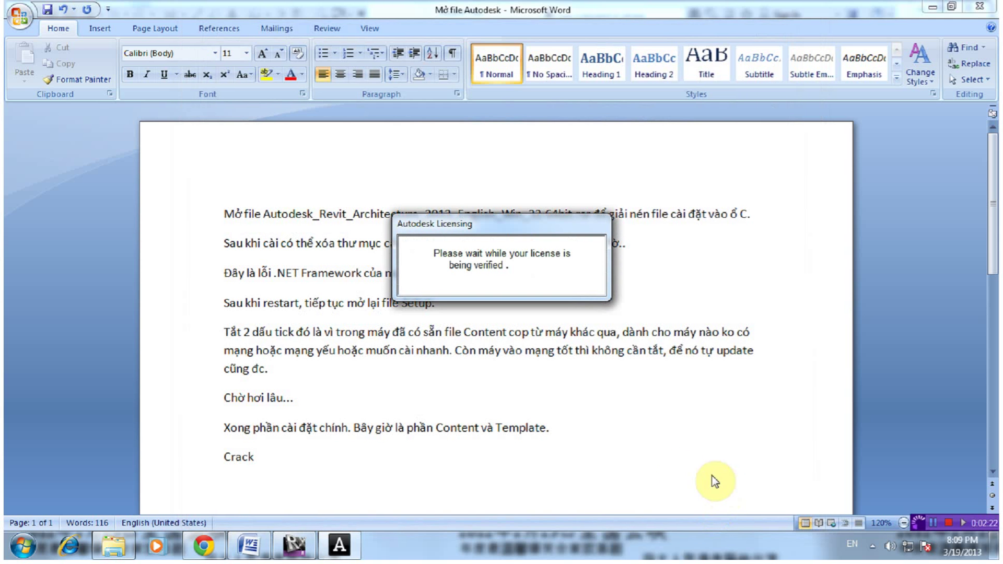
left_click(294, 544)
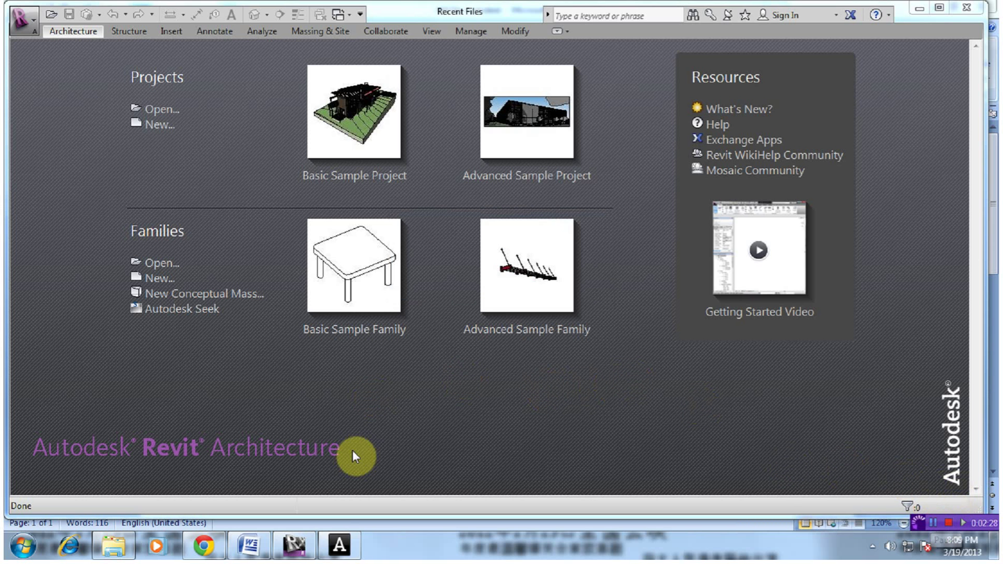
Start product activation, get past the serial number page, and cancel the failed registration
left_click(339, 544)
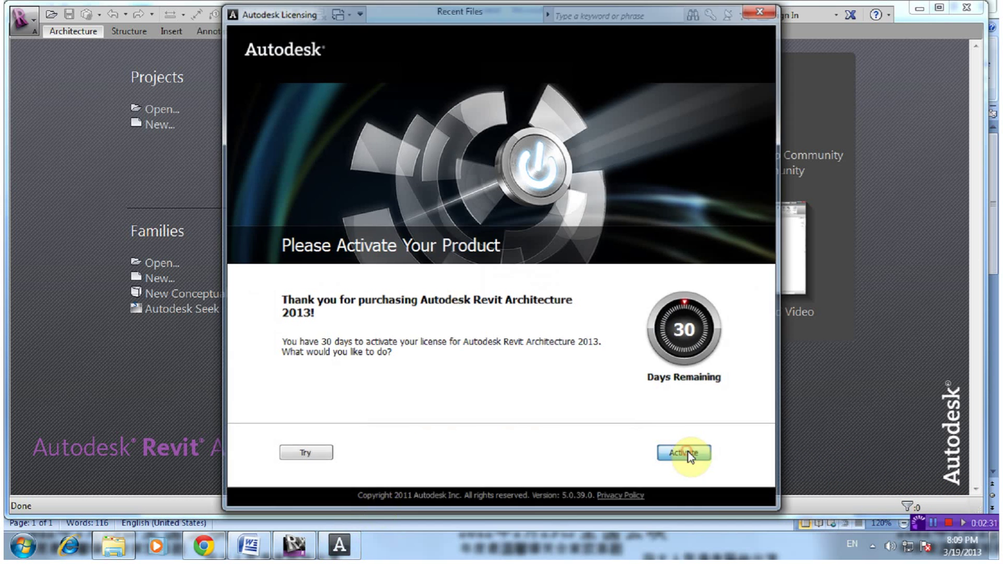
left_click(687, 453)
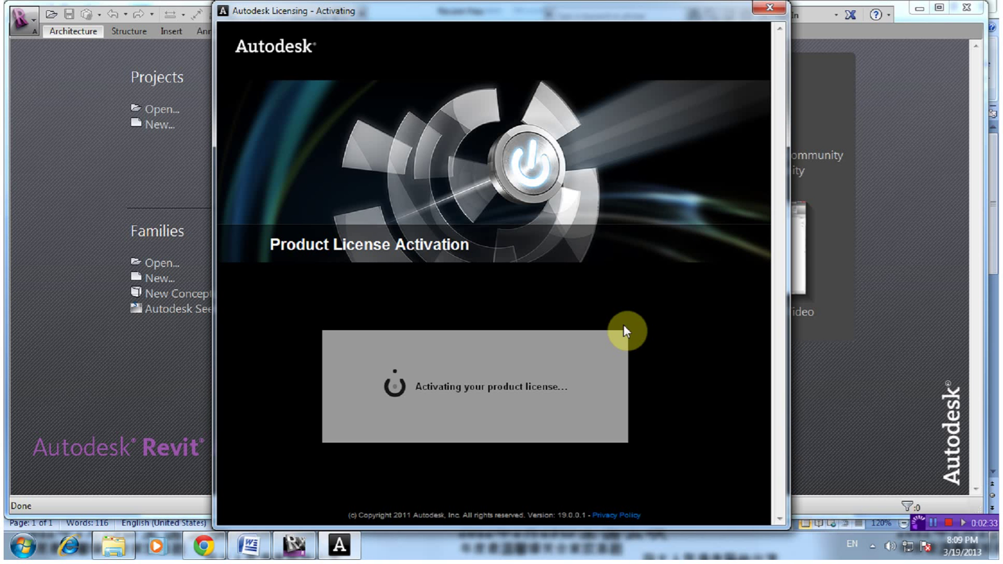
left_click(871, 547)
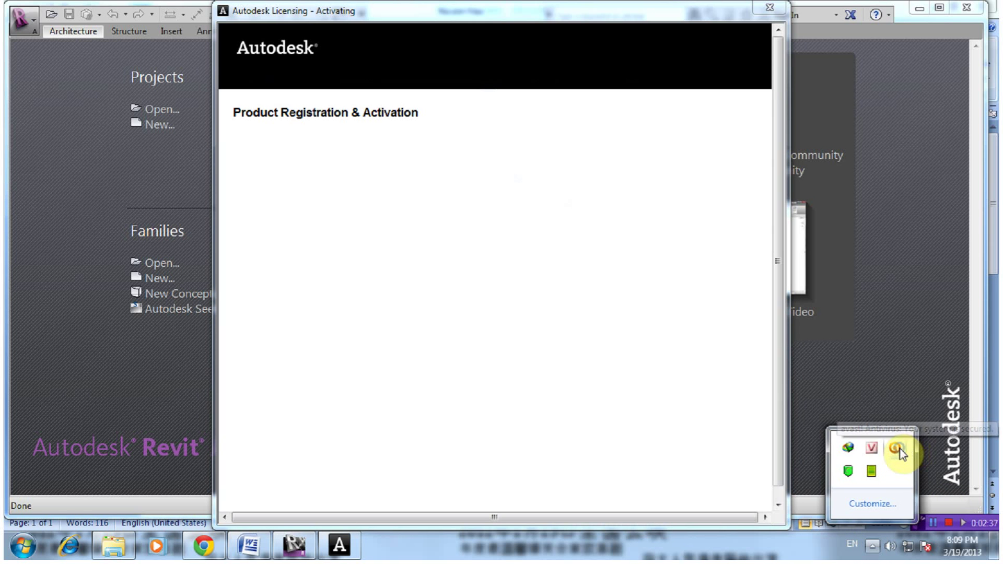
right_click(899, 453)
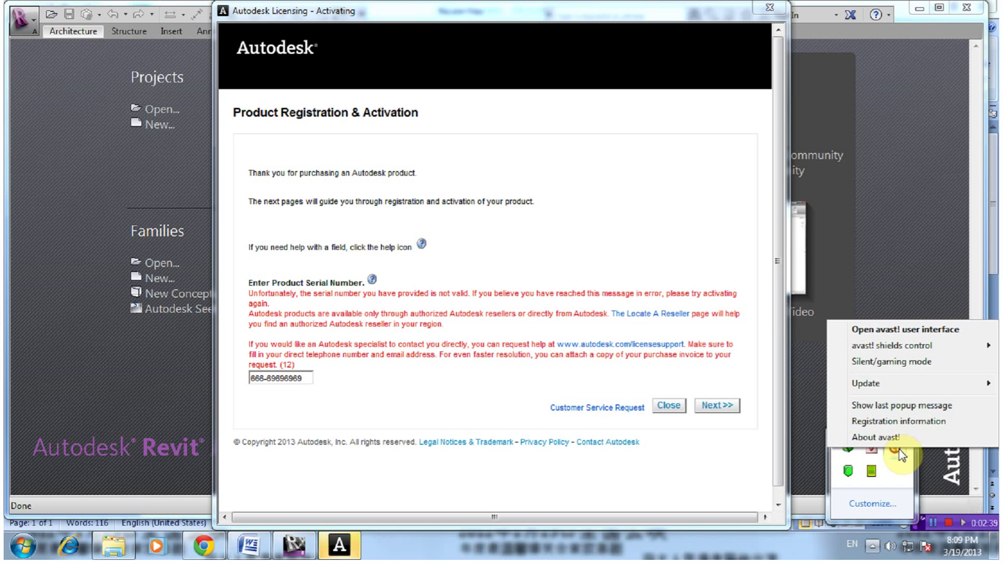
left_click(661, 198)
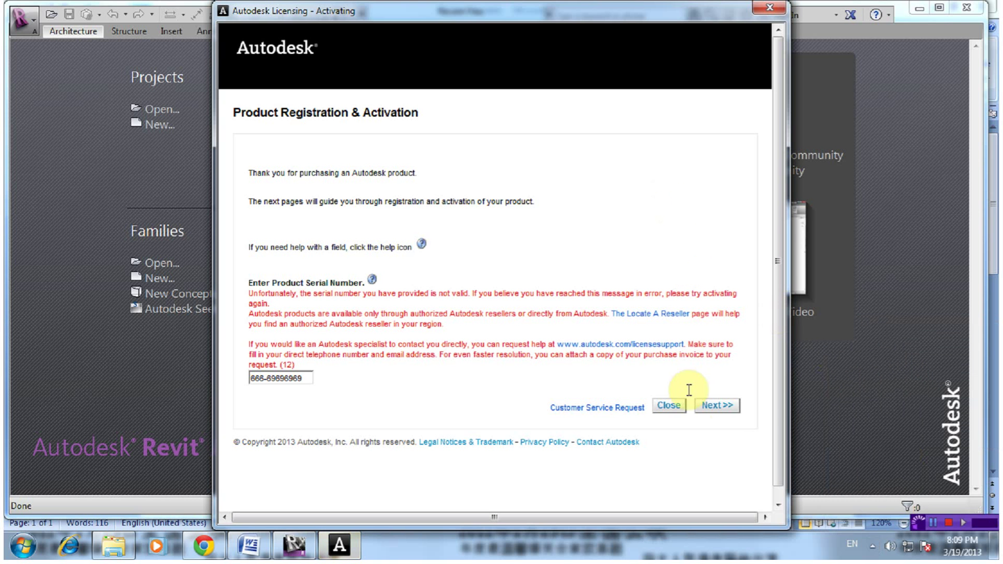
left_click(726, 406)
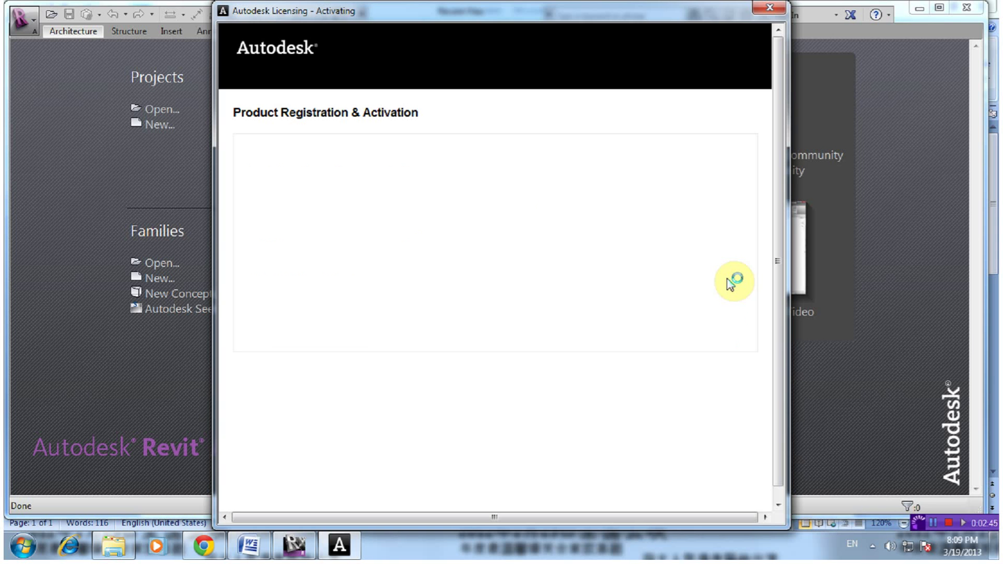
left_click(670, 407)
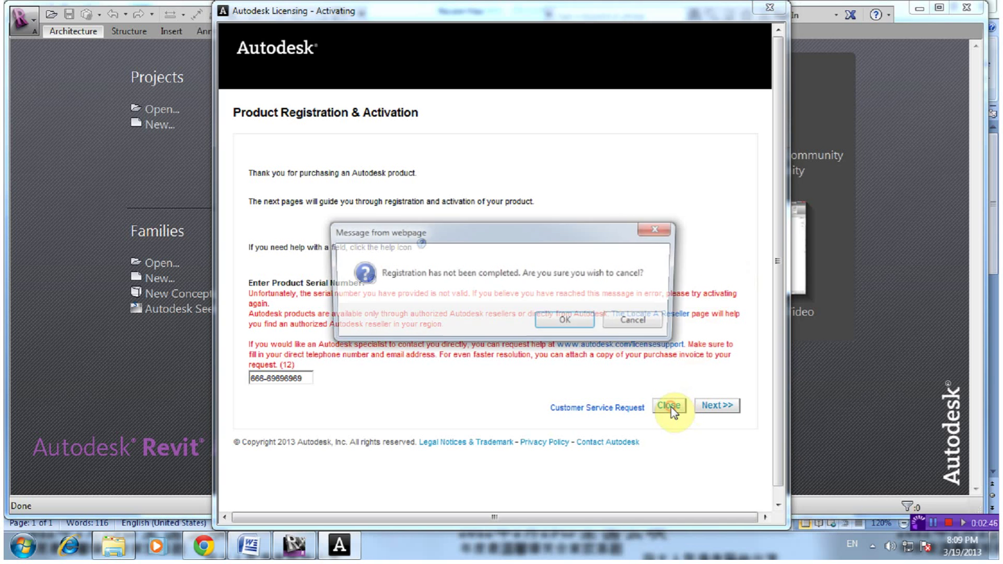
left_click(561, 320)
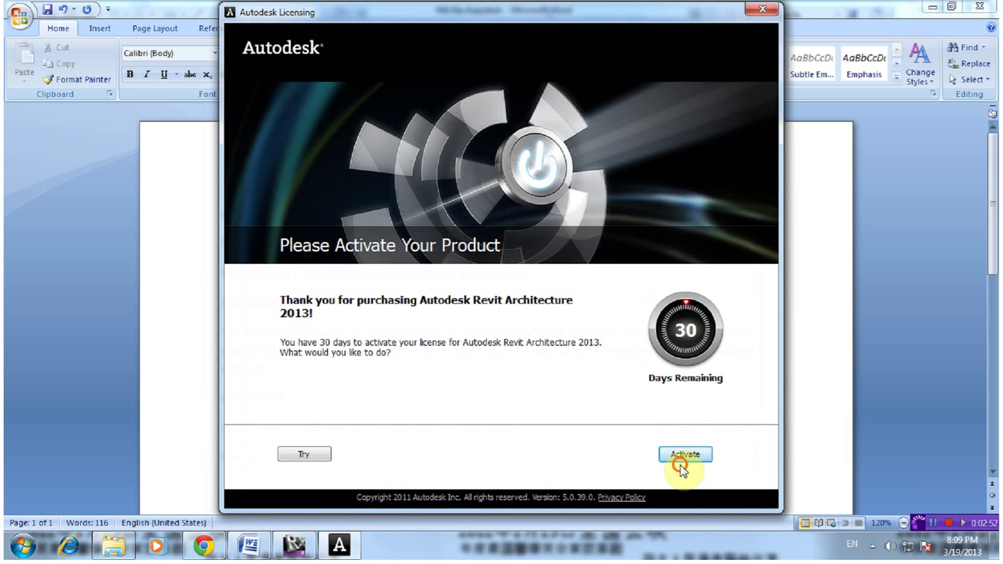
Choose 'I have an activation code from Autodesk' and select the request code
left_click(680, 462)
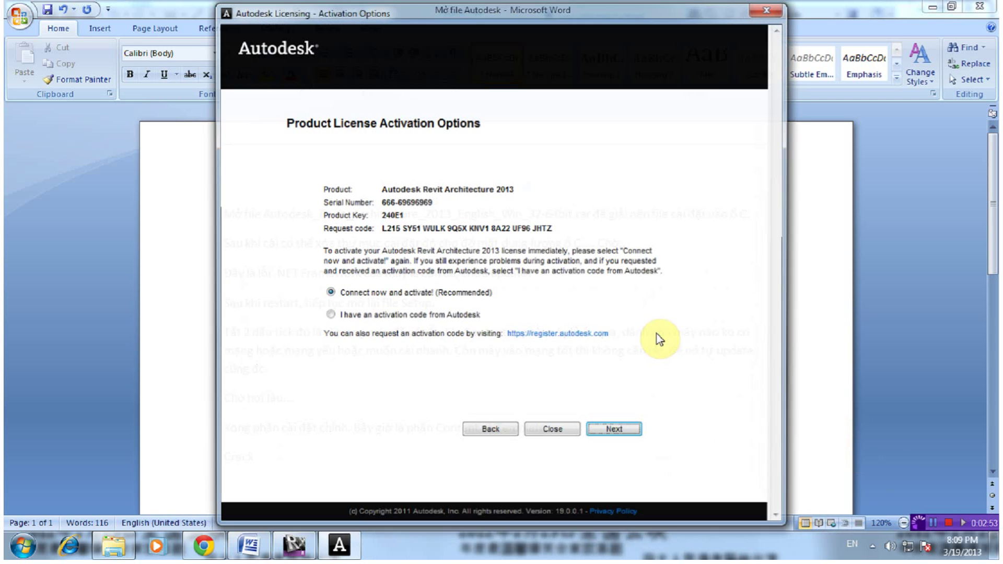
left_click(385, 316)
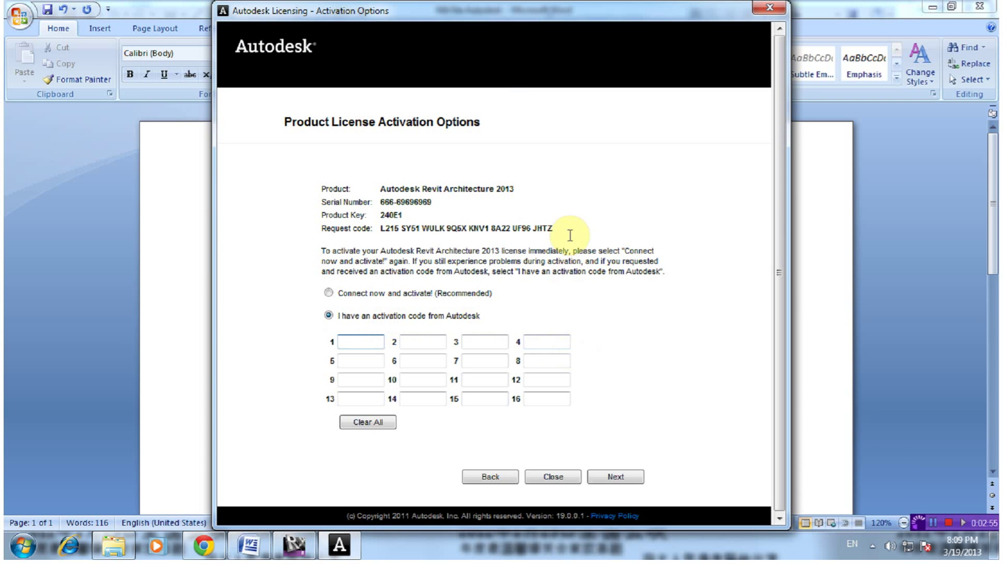
left_click_drag(564, 228, 375, 230)
key("ctrl+c")
left_click(114, 546)
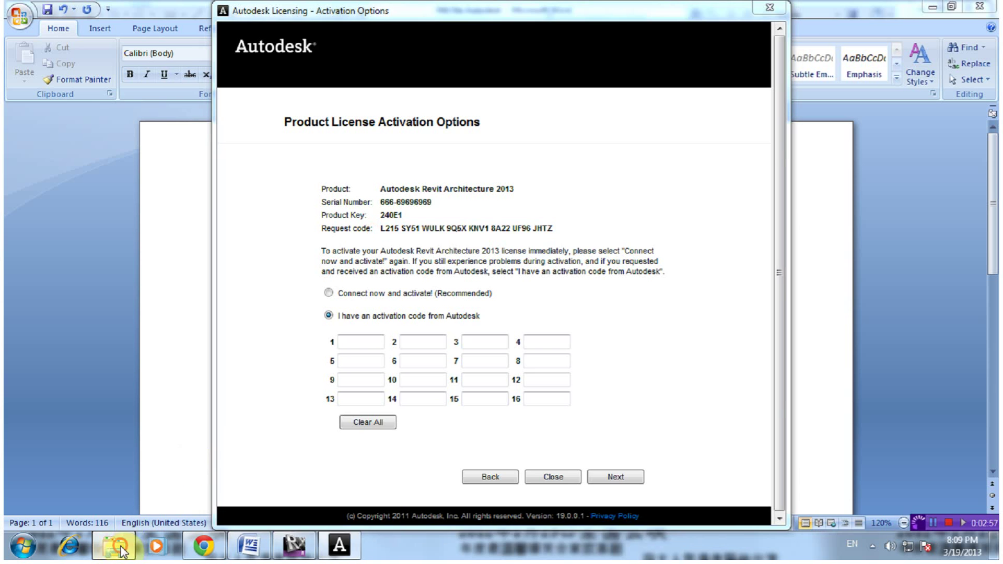
Run xf-adsk2013_x64 from D:\CAI DAT REVIT\CAI DAT\AUTODESK_2013_PRODUCTS_UNIVERSAL_KEYGEN-XFORCE\Crack-Win
key("super+r")
key("super+e")
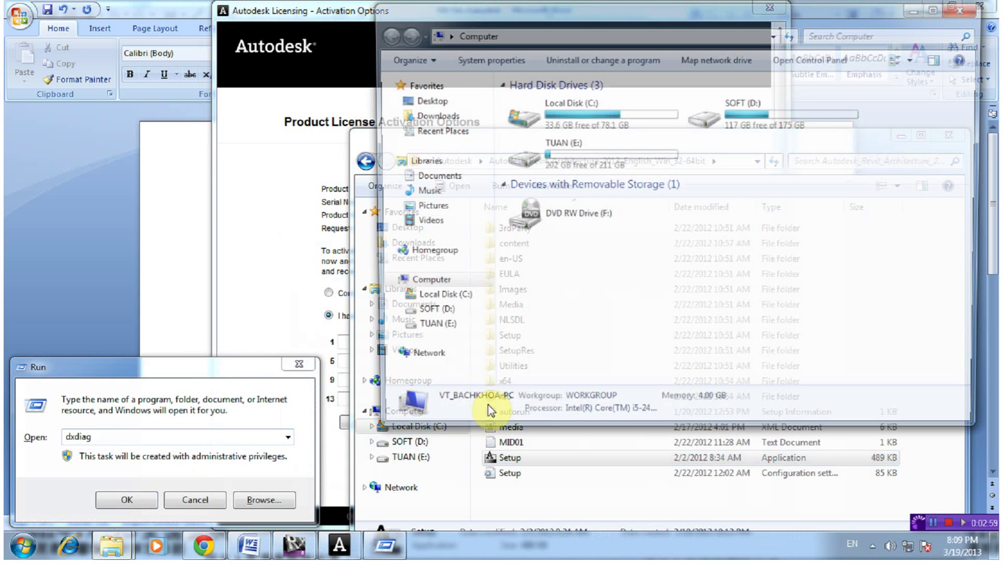
double_click(784, 130)
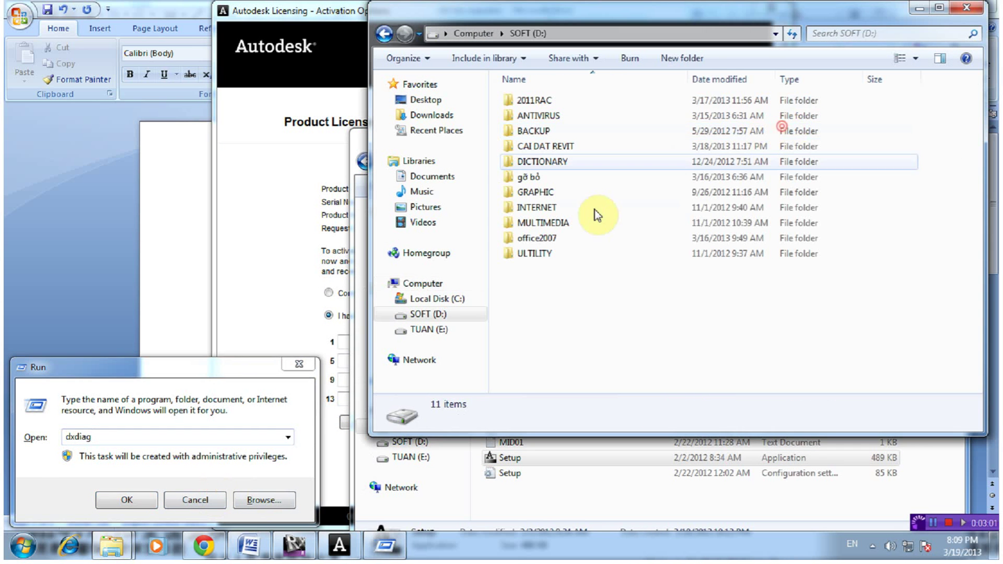
left_click(296, 365)
double_click(556, 147)
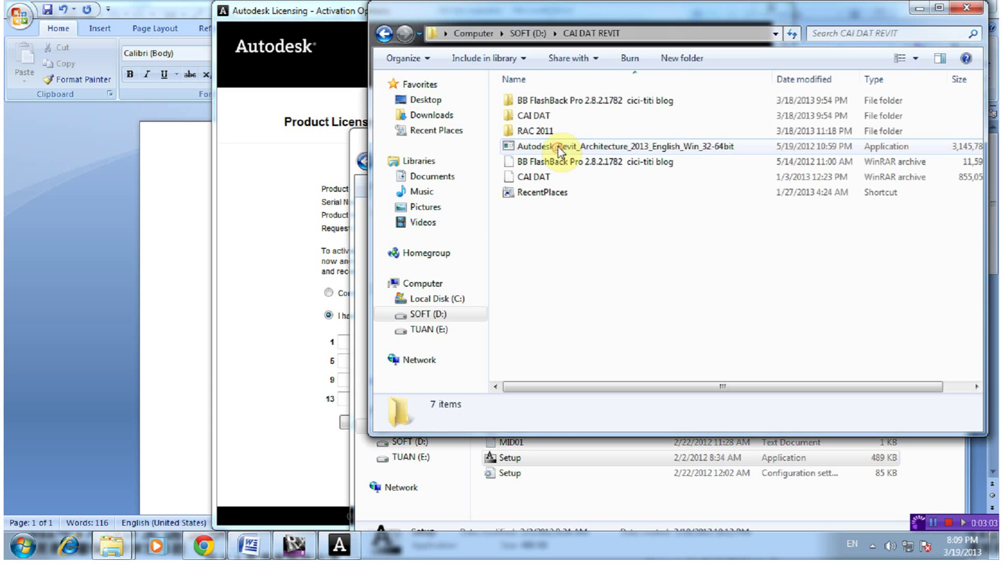
double_click(555, 117)
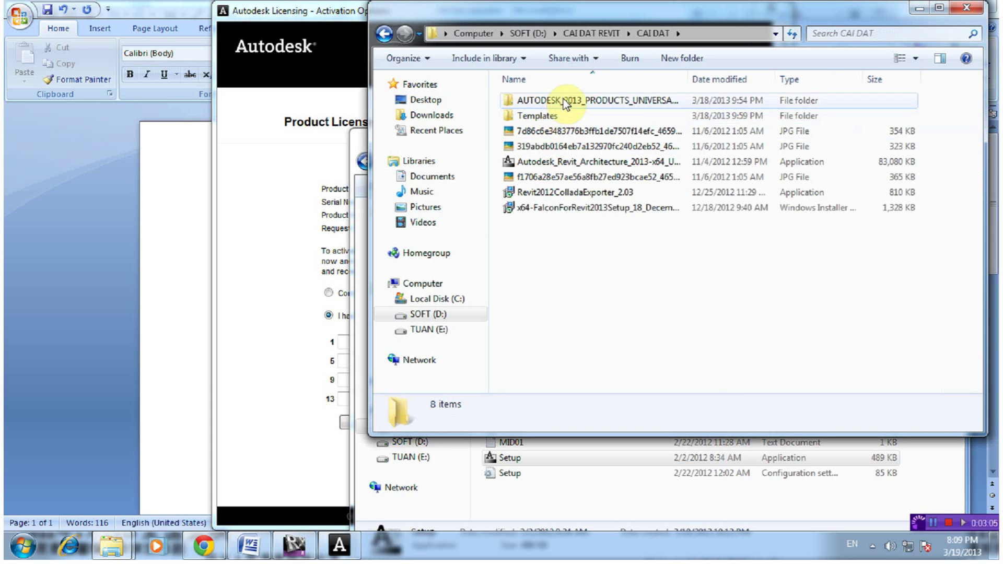
double_click(563, 100)
double_click(560, 114)
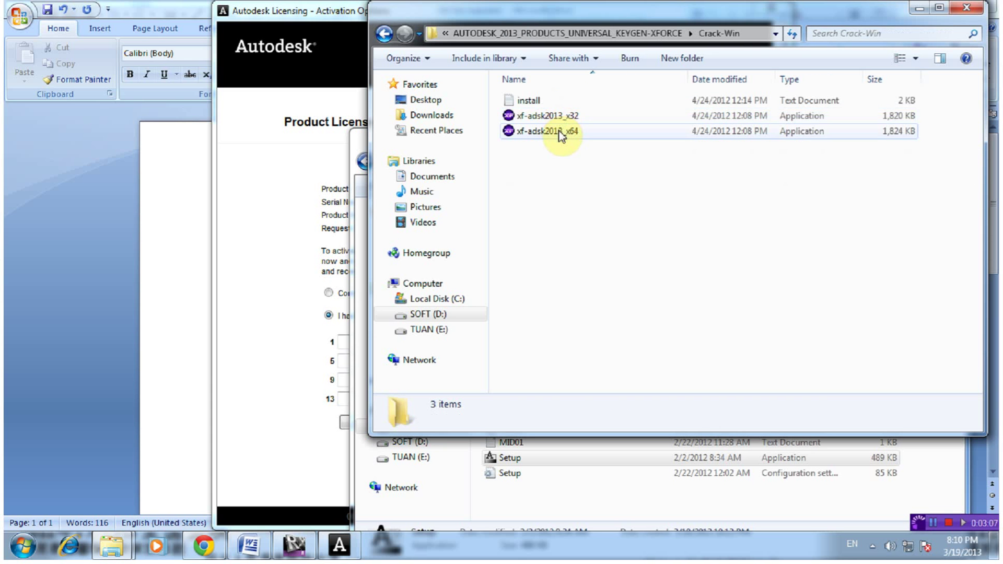
left_click(566, 132)
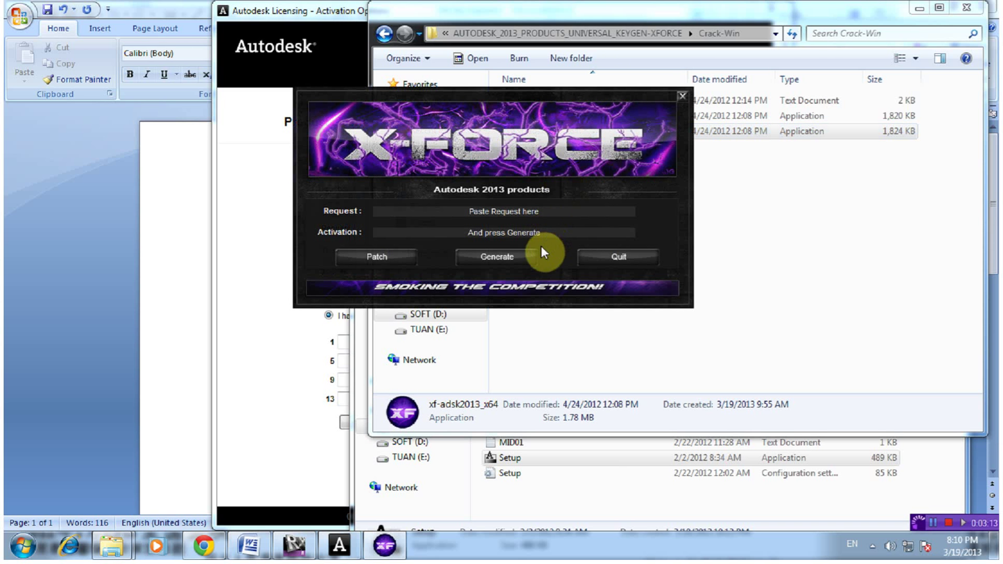
Paste the request code into the keygen, apply the patch, and generate the activation code
left_click(562, 214)
key("ctrl+v")
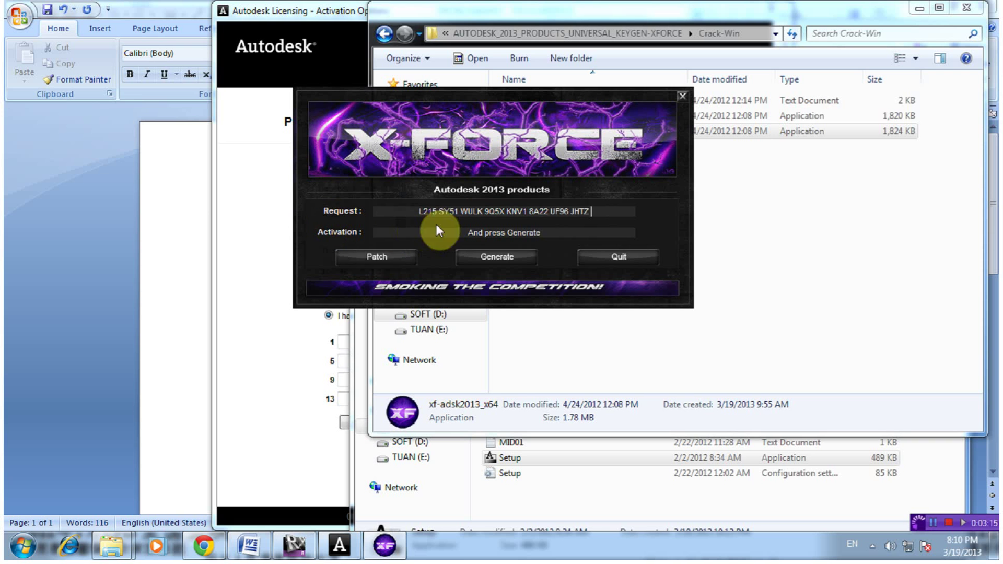
left_click(377, 256)
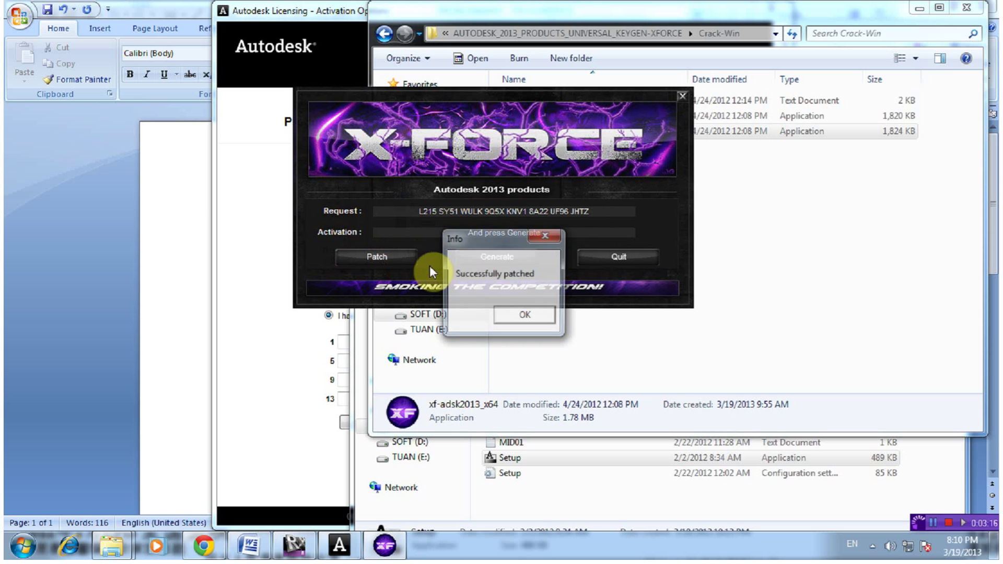
left_click(526, 315)
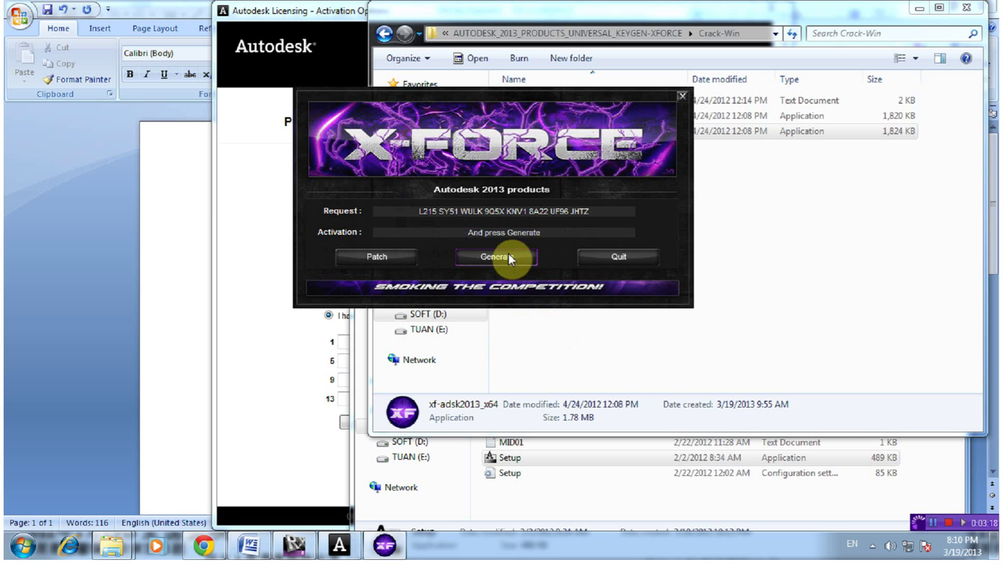
left_click(506, 256)
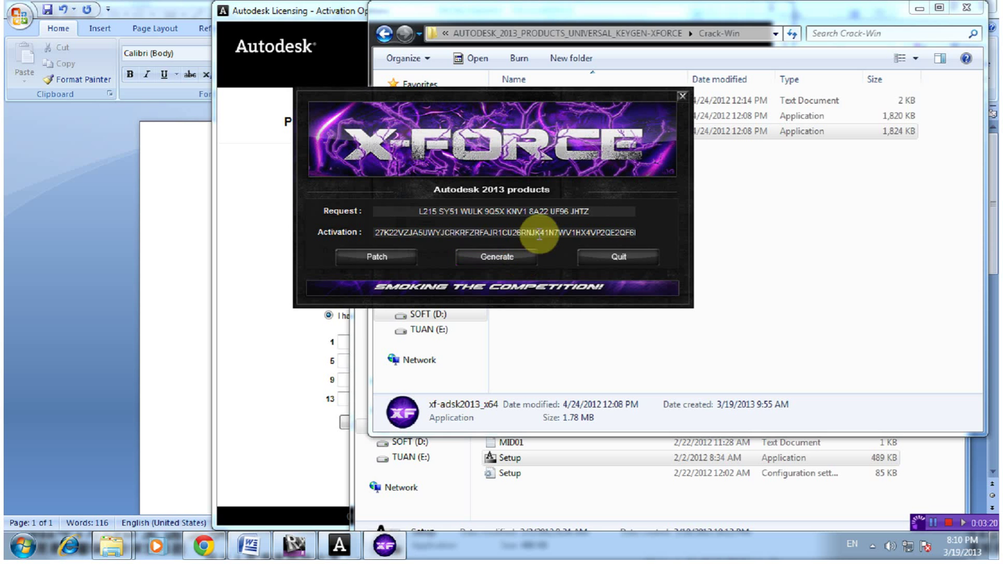
Copy the generated X-Force activation code and paste it into Autodesk Licensing's activation fields
double_click(538, 232)
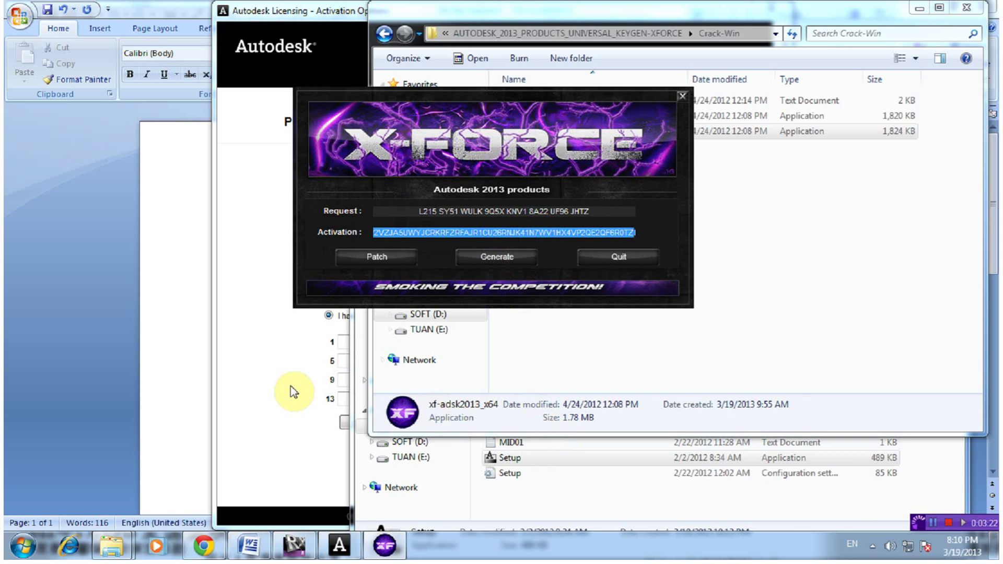
left_click(276, 405)
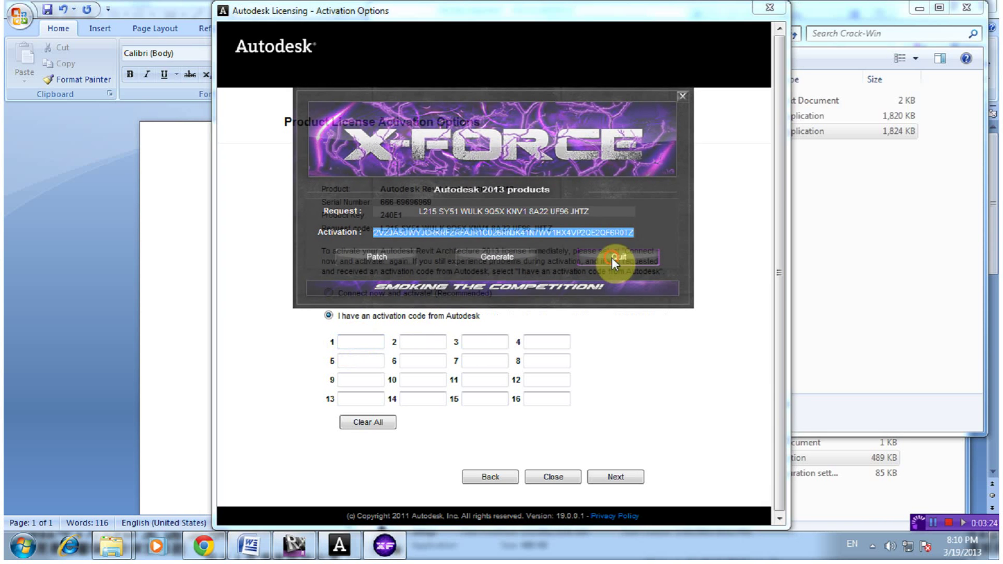
left_click(612, 258)
left_click(355, 341)
key("ctrl+v")
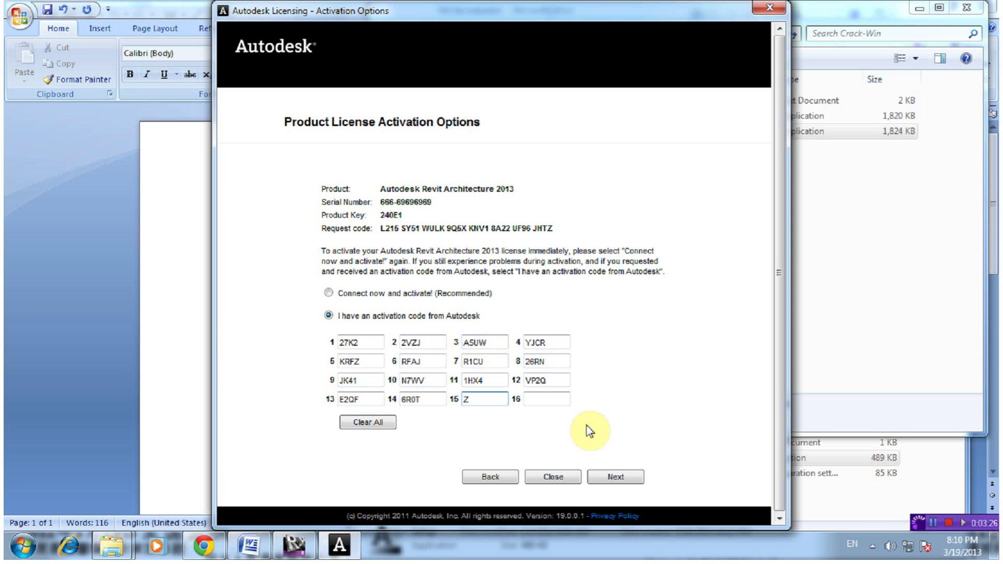
left_click(249, 544)
type("Nếu máy không cho mở file")
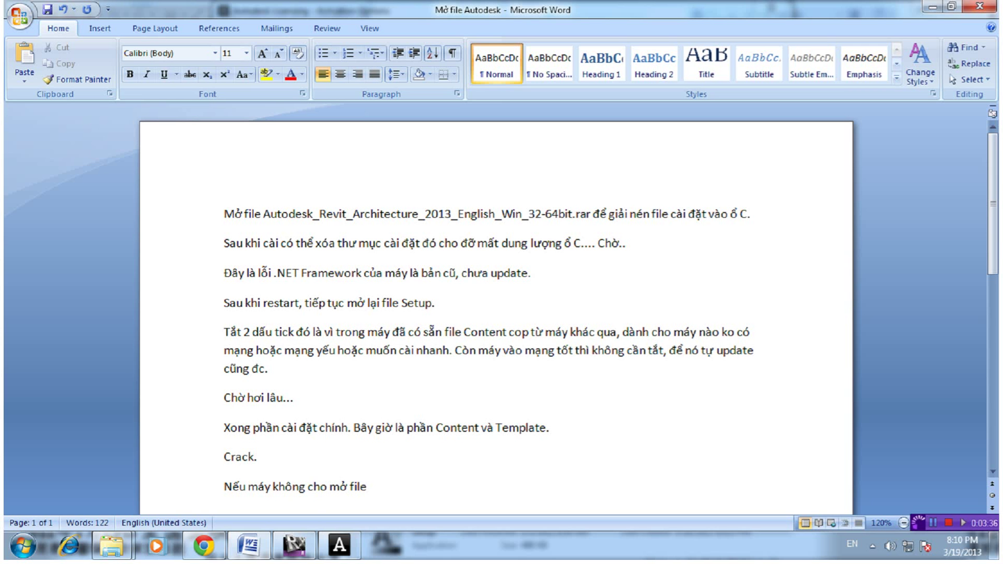
Add a Word note to disable antivirus if xf-adsk2013_x64 won't open or gets deleted
left_click(597, 488)
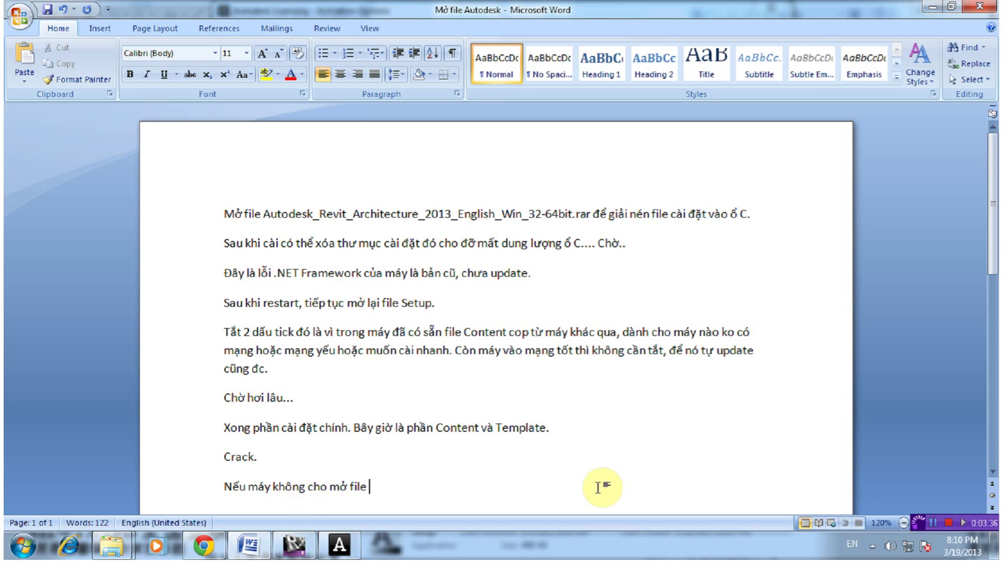
left_click(927, 524)
left_click(174, 496)
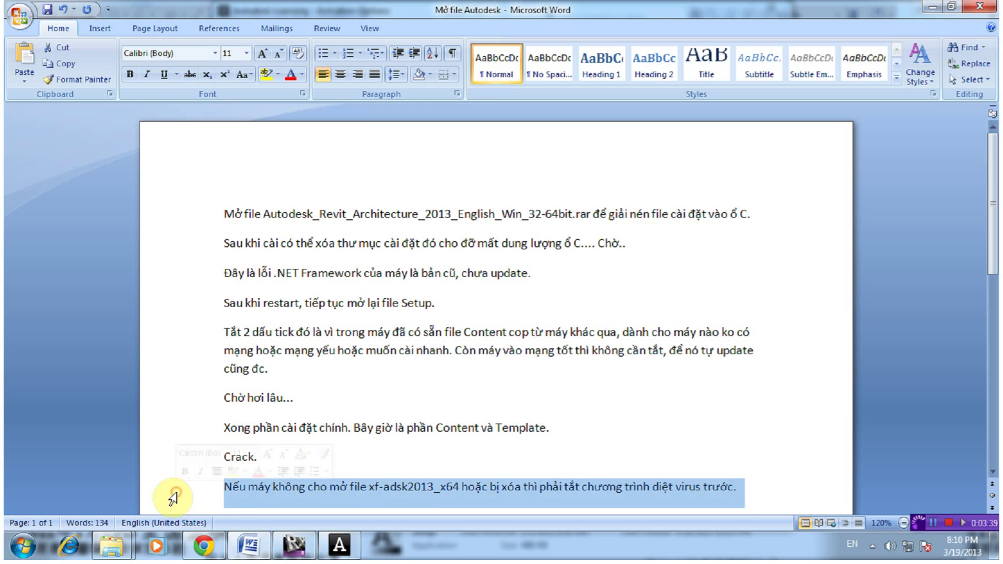
left_click(587, 455)
left_click(338, 545)
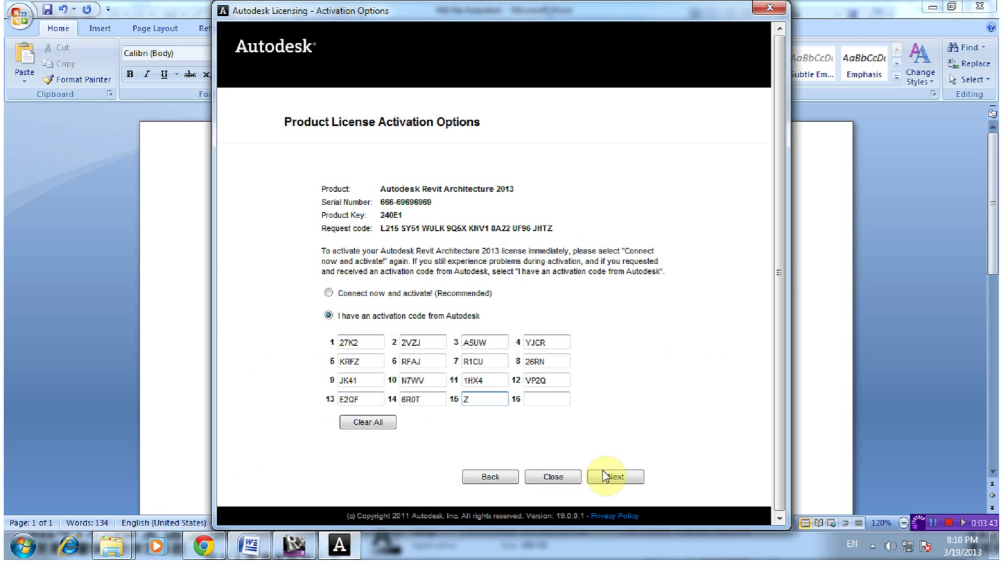
Finish activating Revit Architecture 2013 and dismiss the invalid family template warning
left_click(632, 484)
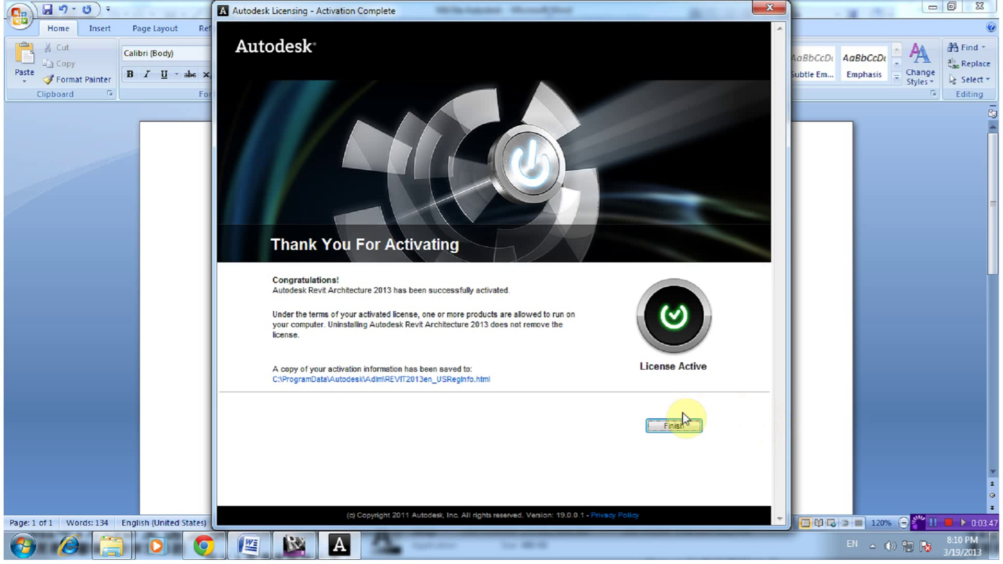
left_click(679, 426)
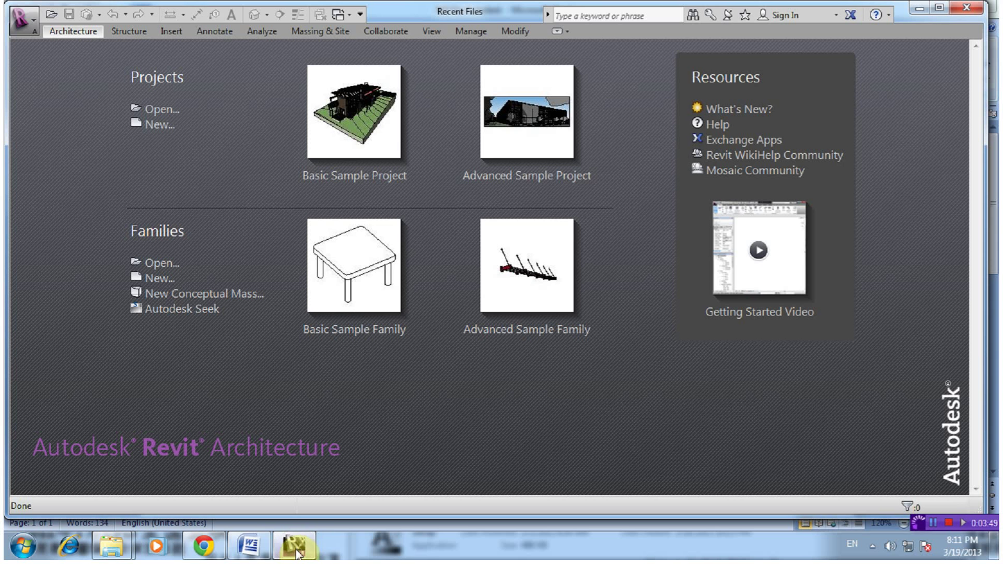
left_click(605, 321)
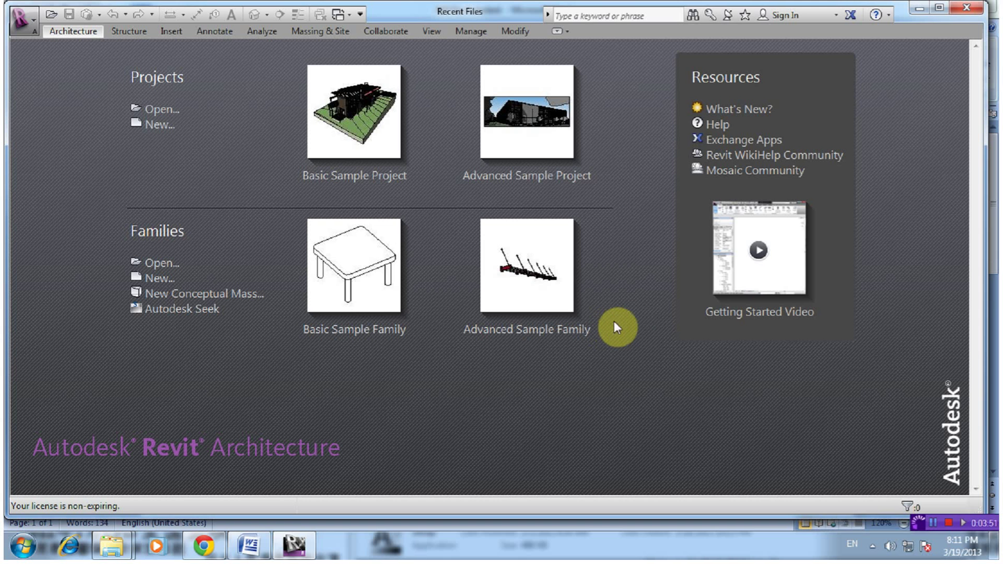
left_click(601, 295)
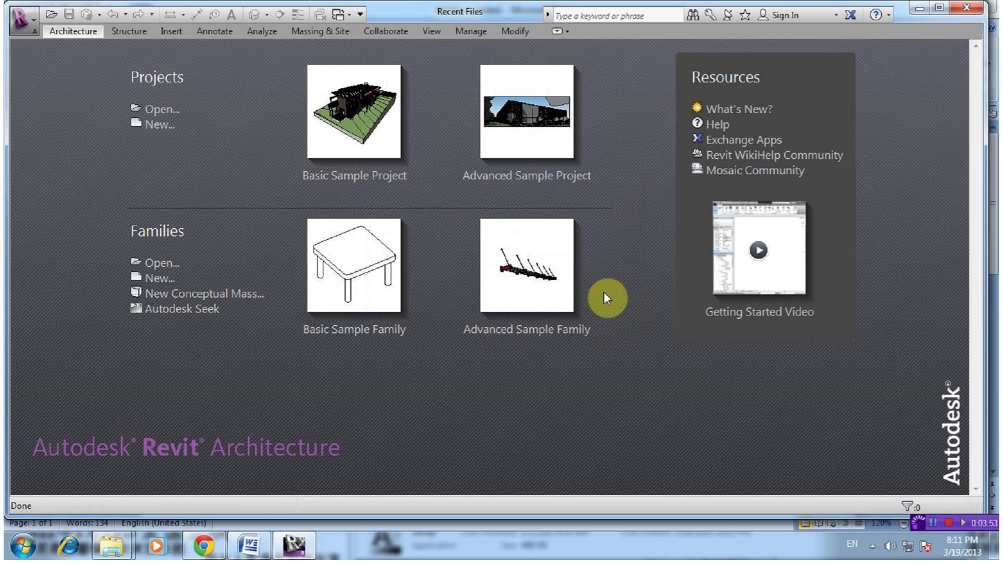
Start a new Metric Revit project with Template file set to <None>
left_click(936, 9)
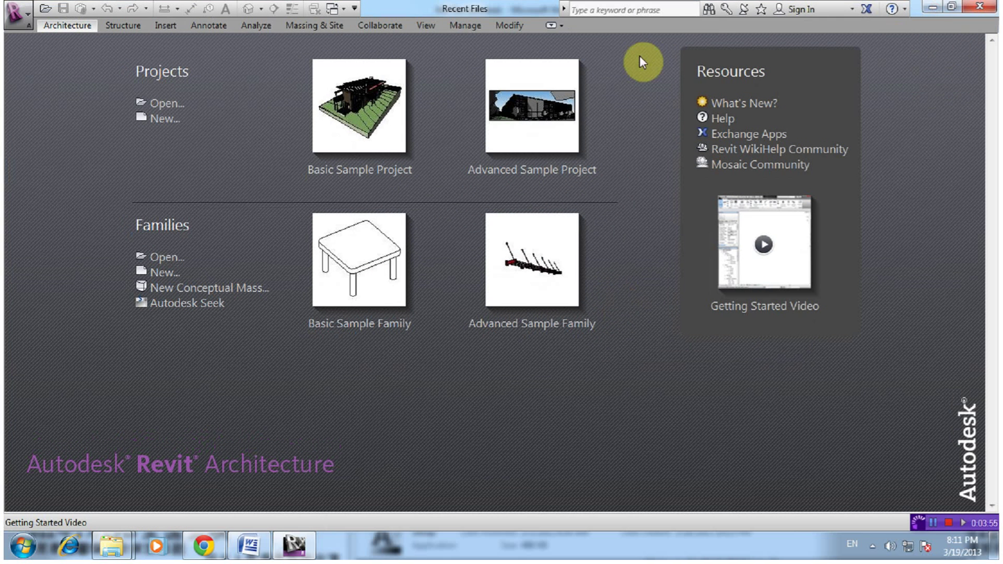
left_click(12, 21)
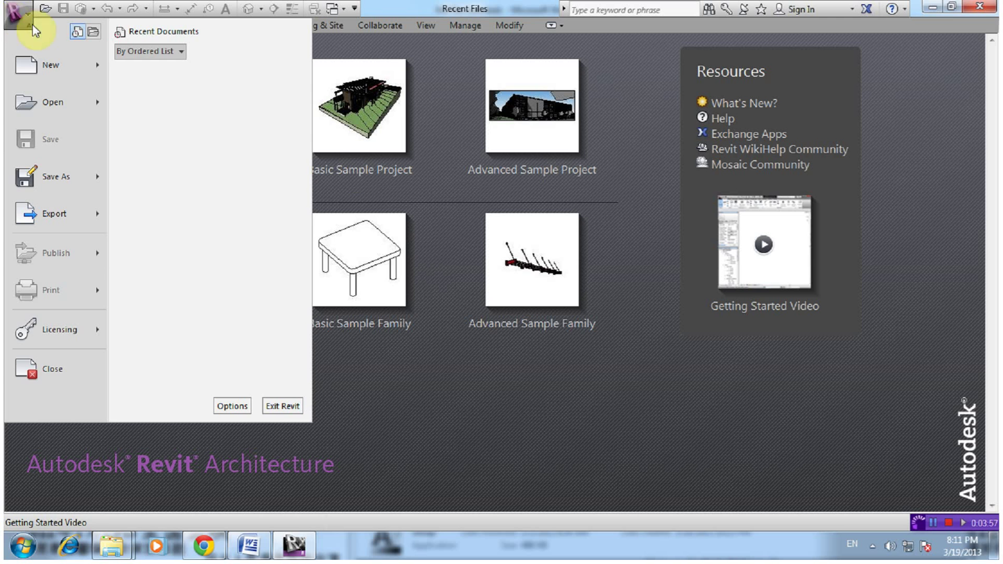
left_click(538, 441)
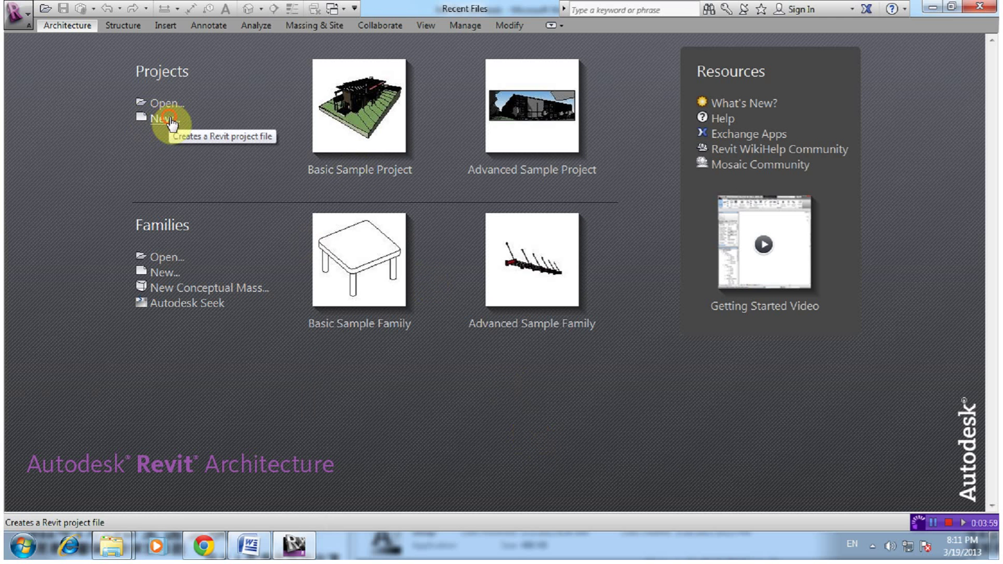
left_click(169, 120)
left_click(480, 246)
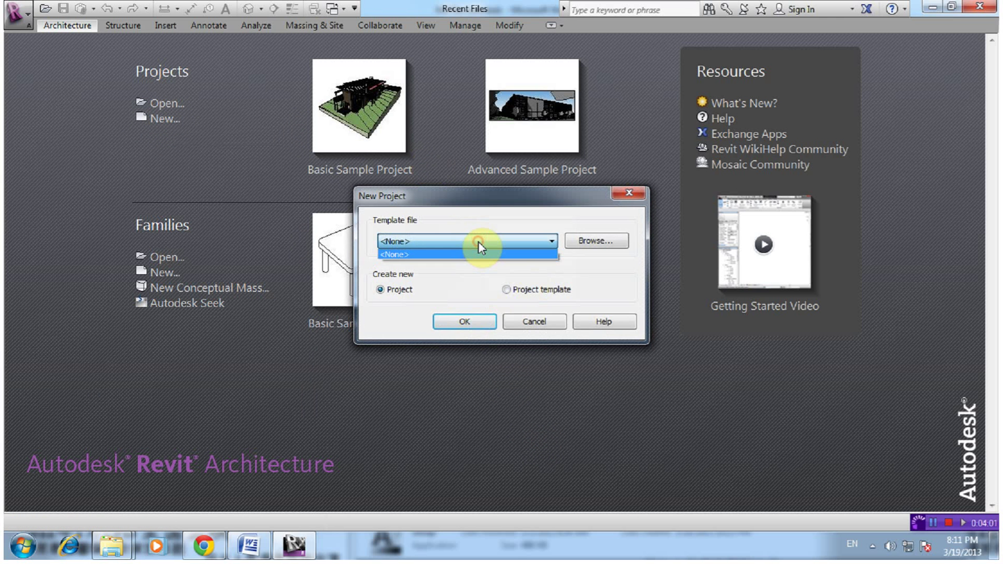
left_click(478, 242)
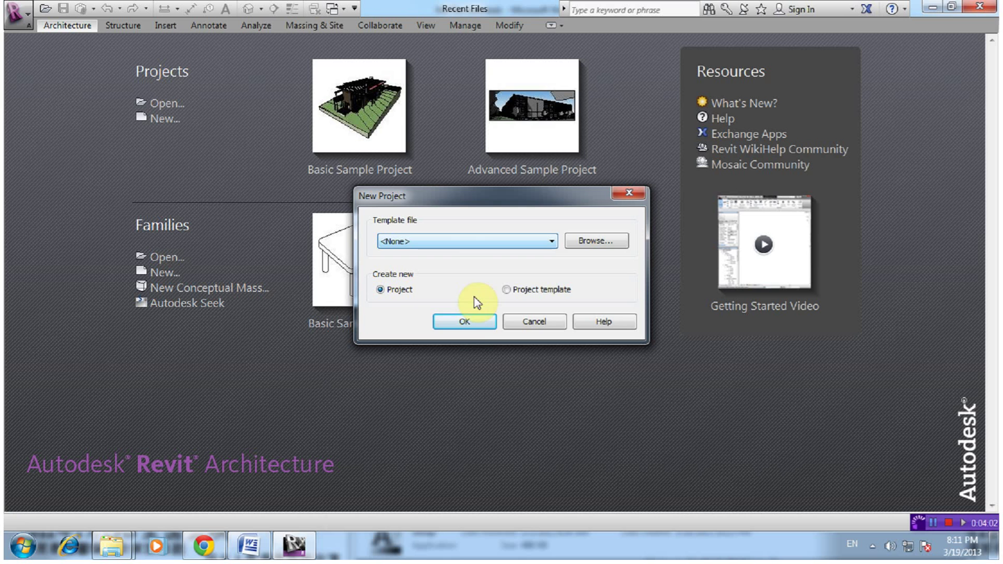
left_click(469, 322)
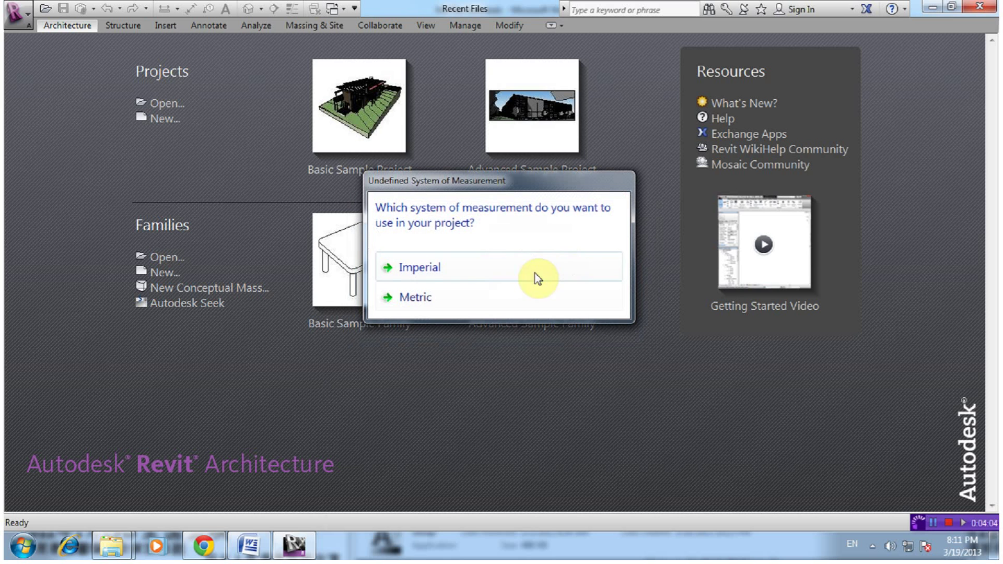
left_click(472, 303)
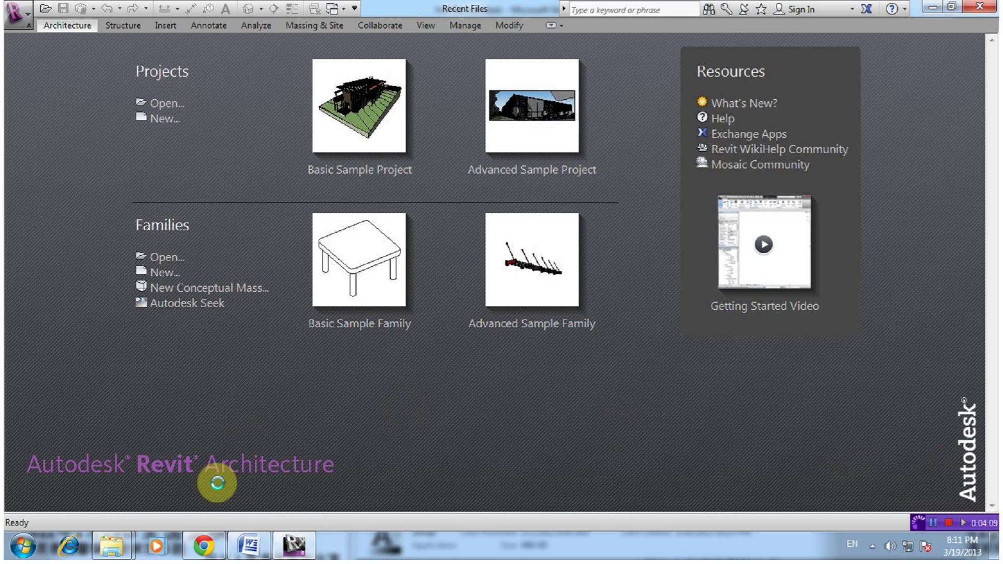
left_click(249, 548)
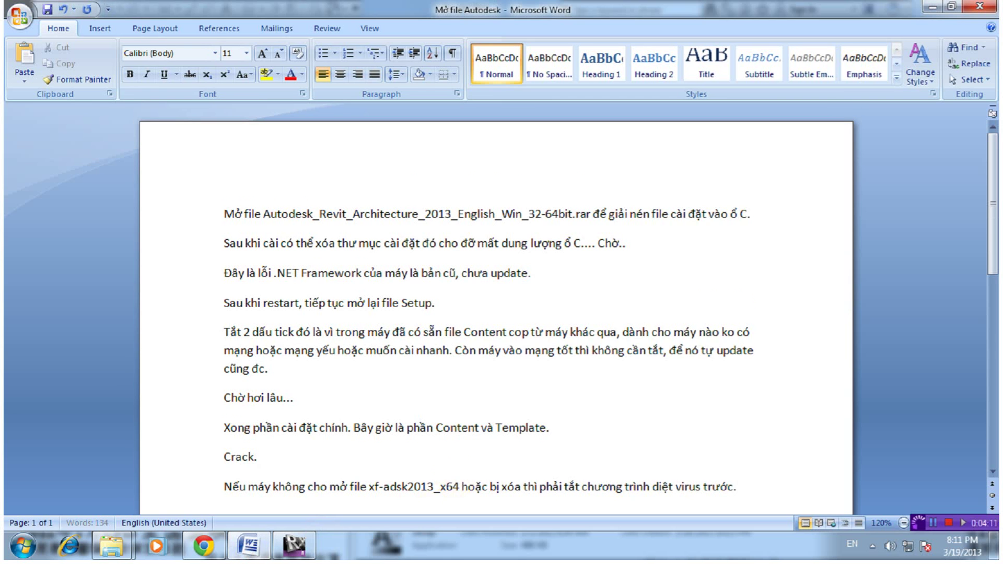
Add a Word line: 'Template nên khi mở ra sẽ không có dấu hướng và nhiều thứ khác...'
key("Return")
type("Vì không có")
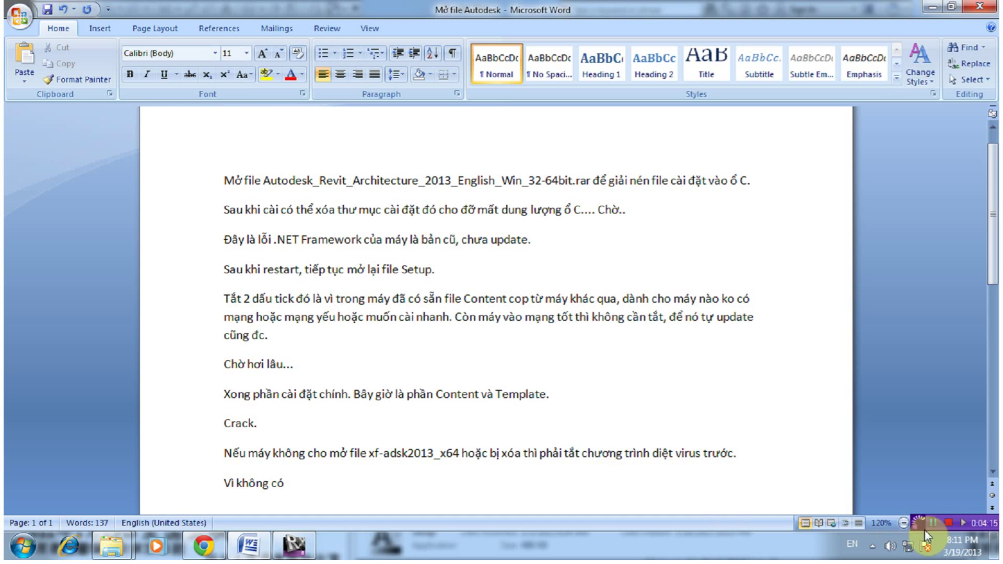
type(" Template nên khi mở ra sẽ không có dấu hướng và nhiều thứ khác...")
left_click(182, 486)
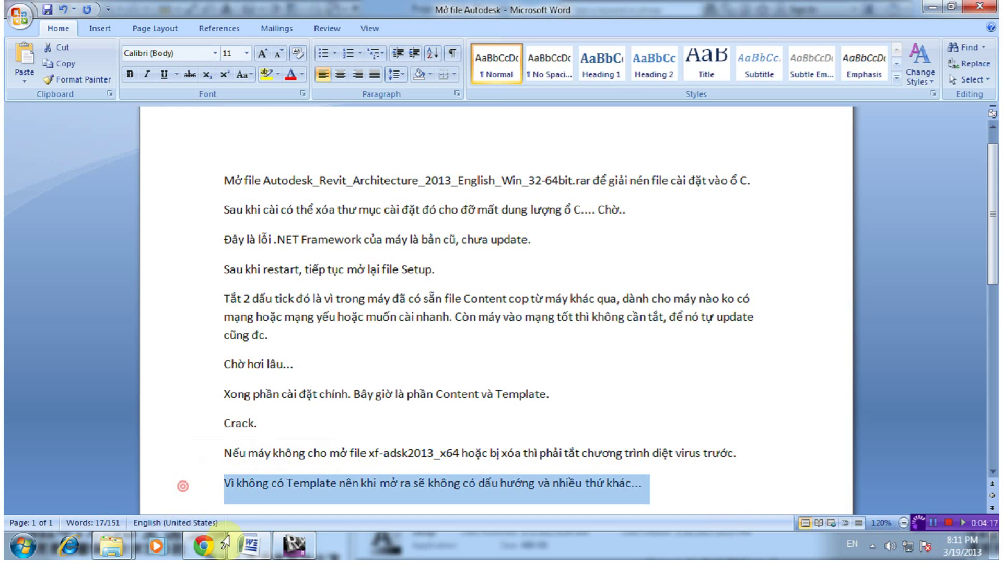
left_click(294, 546)
left_click(515, 347)
left_click(58, 56)
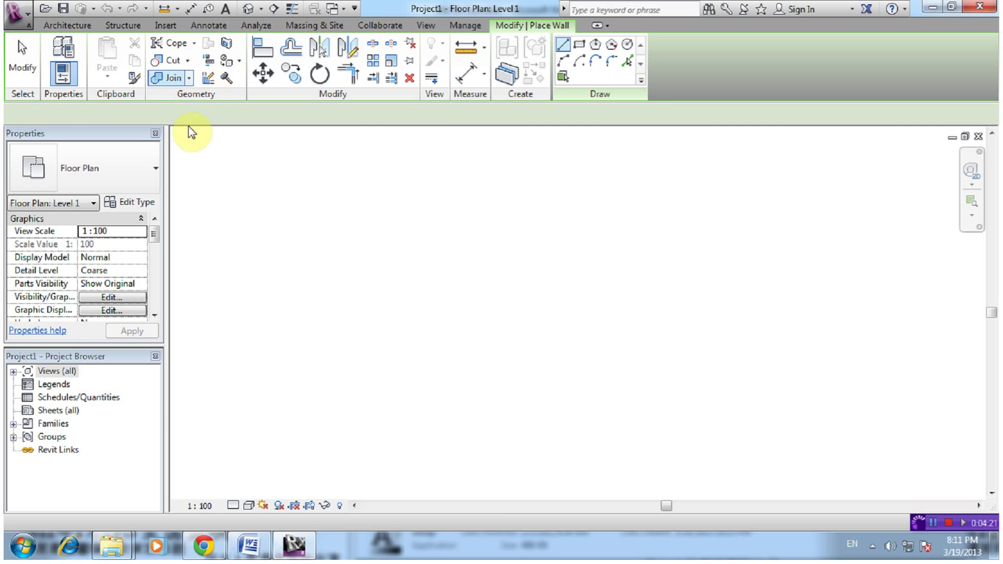
Check the wall types, then browse for the family template folder in Options > File Locations
left_click(131, 168)
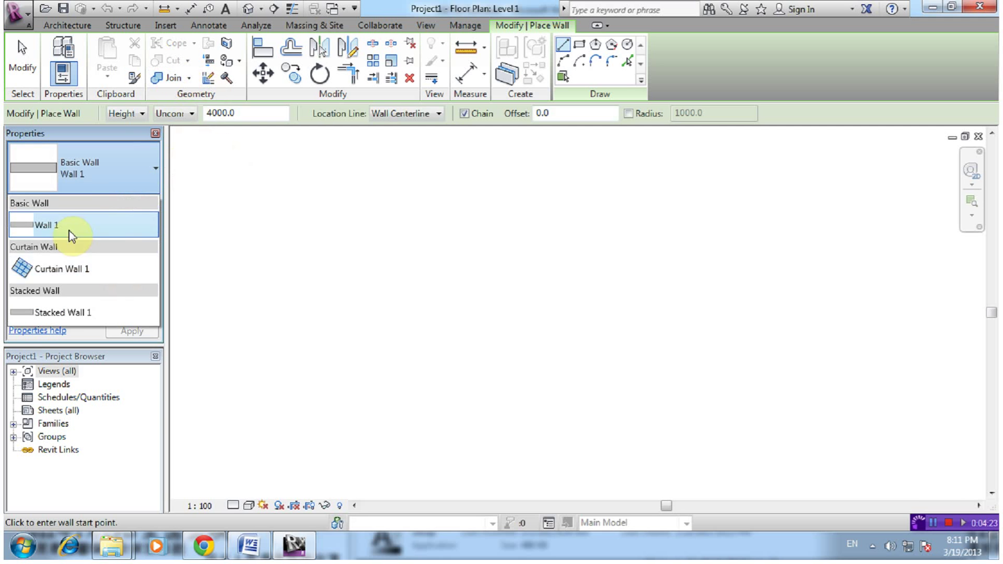
left_click(796, 115)
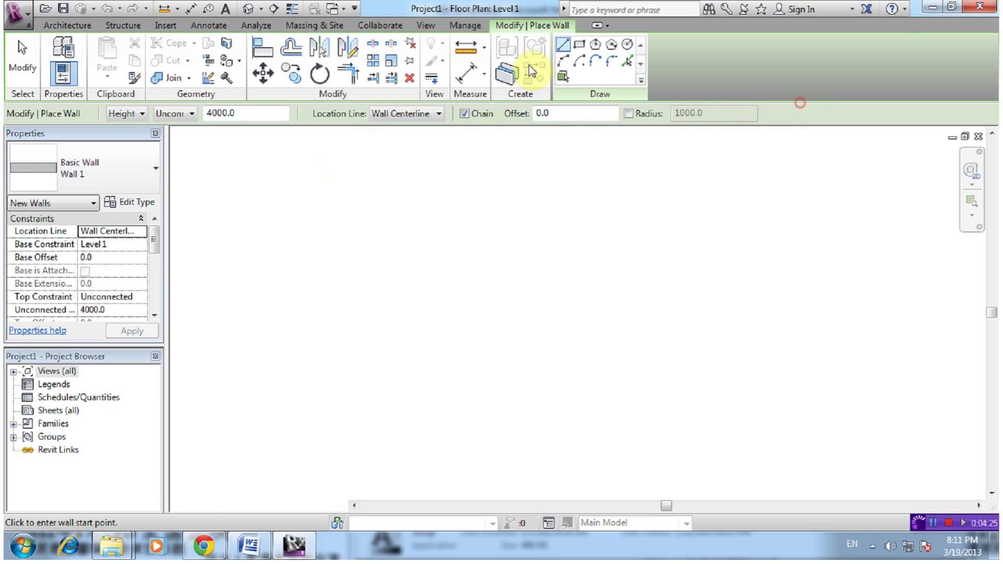
left_click(15, 15)
left_click(232, 406)
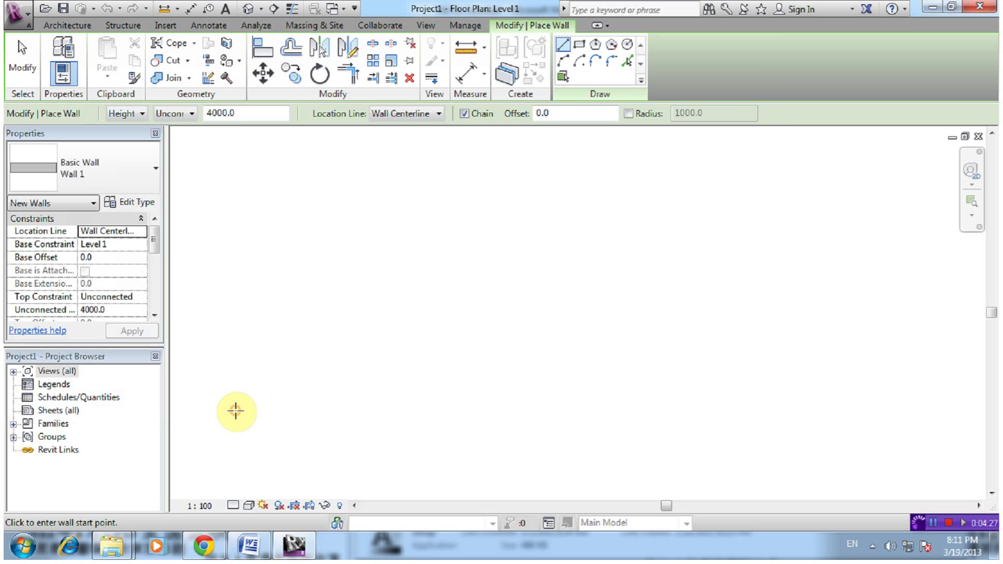
left_click(386, 148)
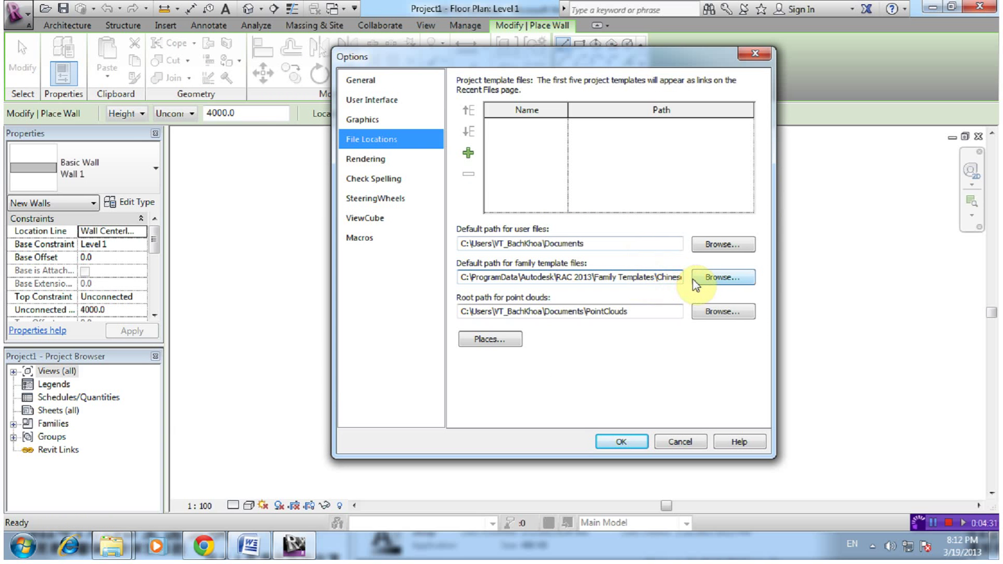
left_click(727, 280)
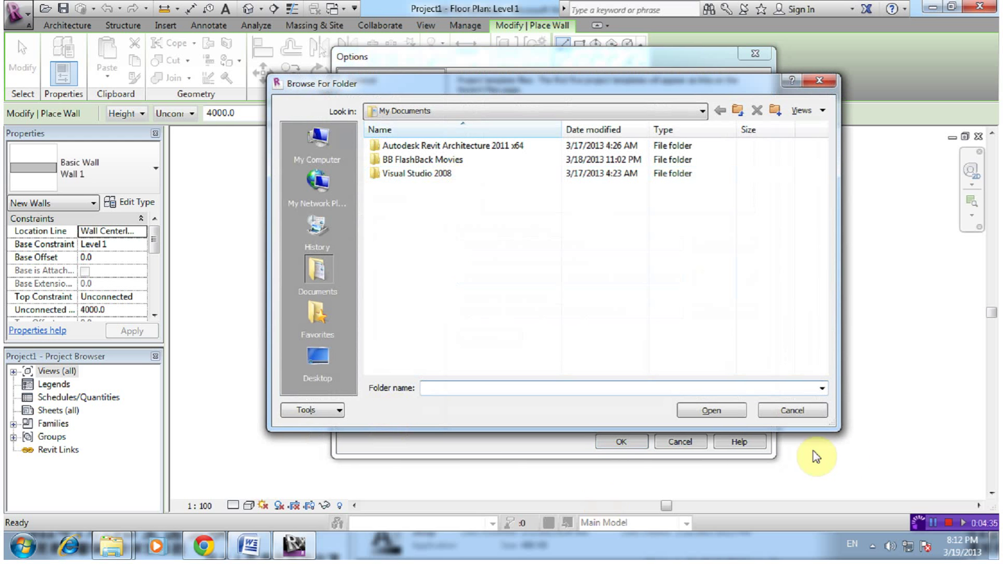
mouse_move(111, 547)
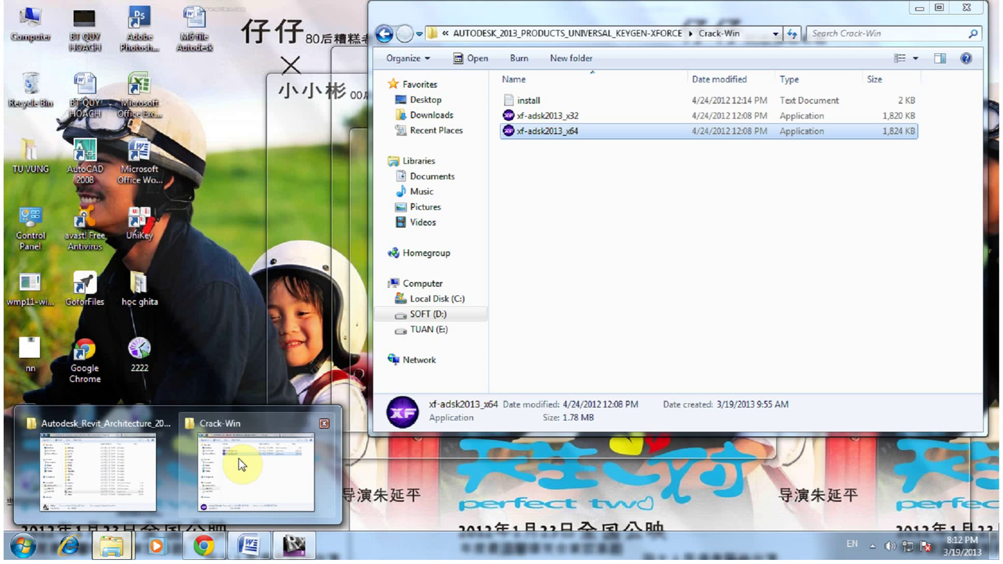
left_click(245, 464)
left_click(433, 298)
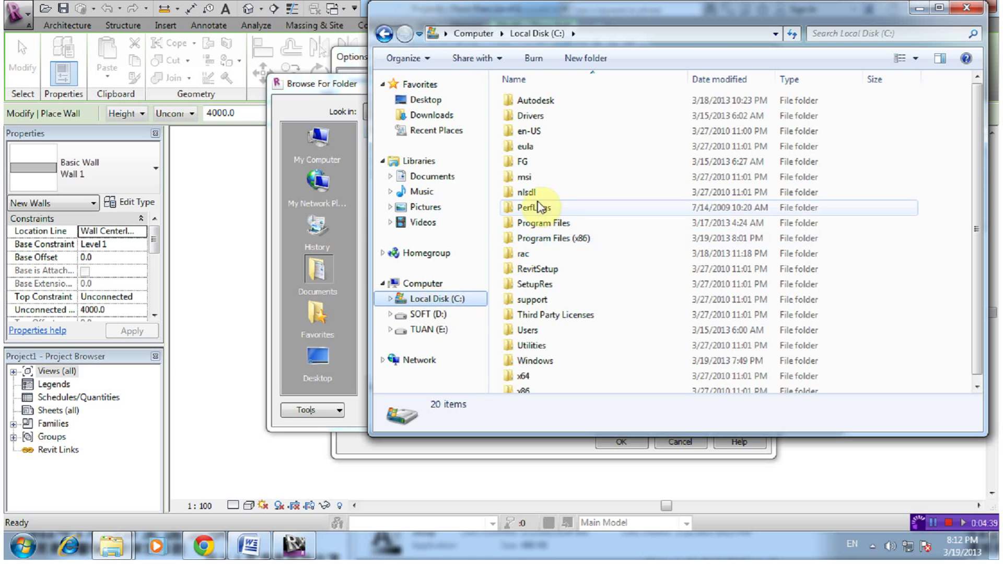
Turn on Show hidden files, folders and drives in Explorer's Folder Options
left_click(575, 344)
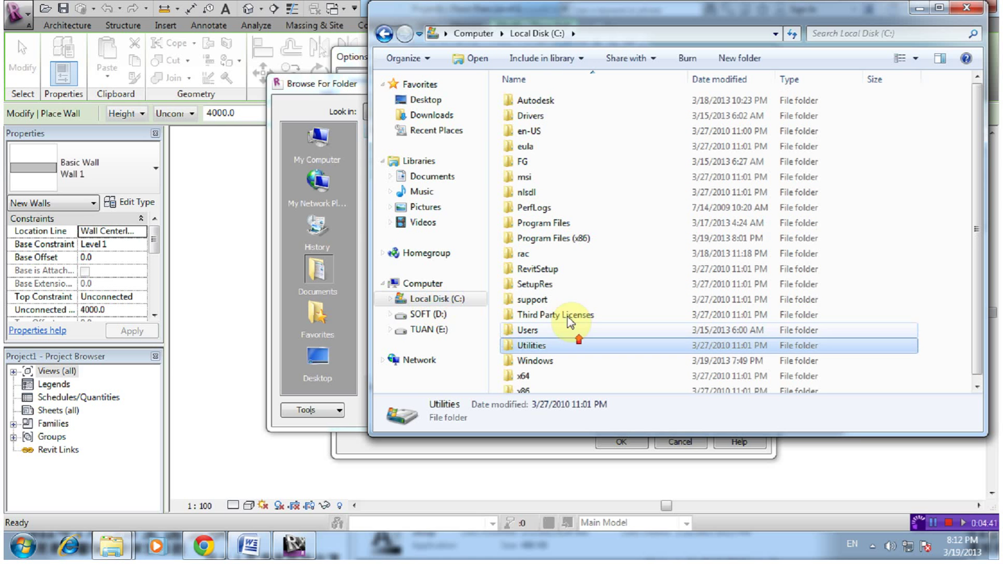
left_click(414, 60)
left_click(467, 204)
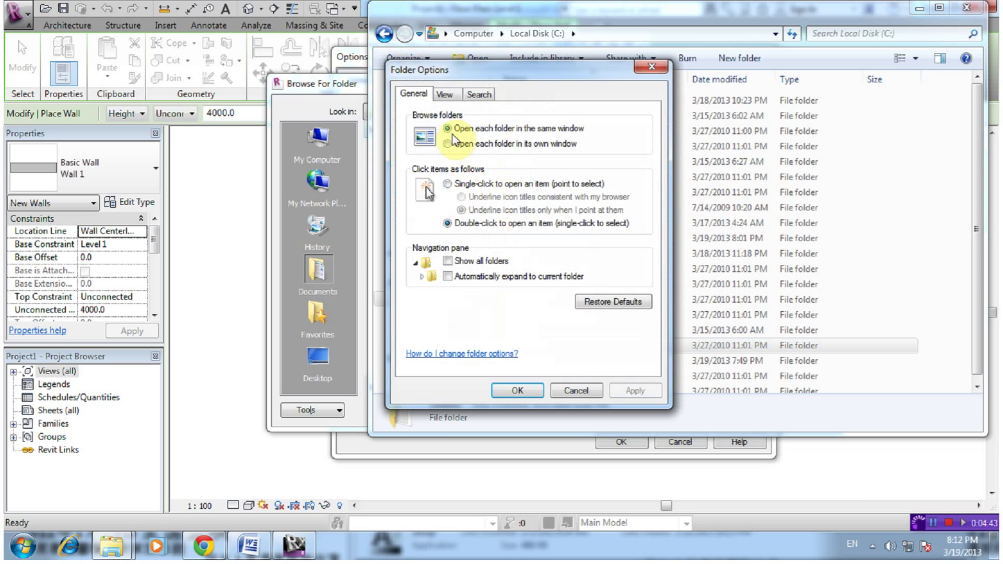
left_click(444, 94)
left_click(469, 297)
left_click(470, 321)
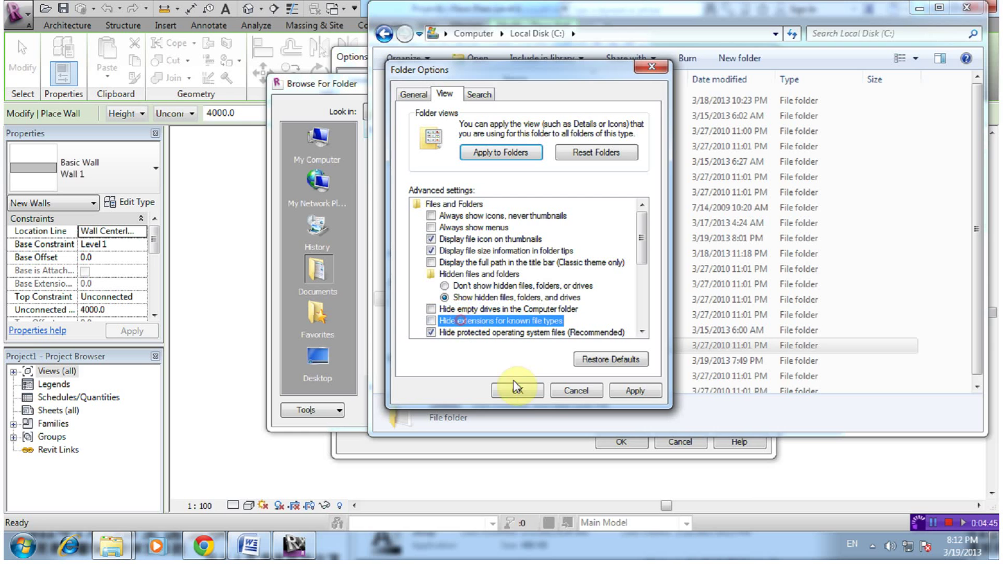
left_click(517, 390)
Explore the ProgramData\Autodesk\RAC 2013 folders, including Recent and UserDataCache
double_click(543, 269)
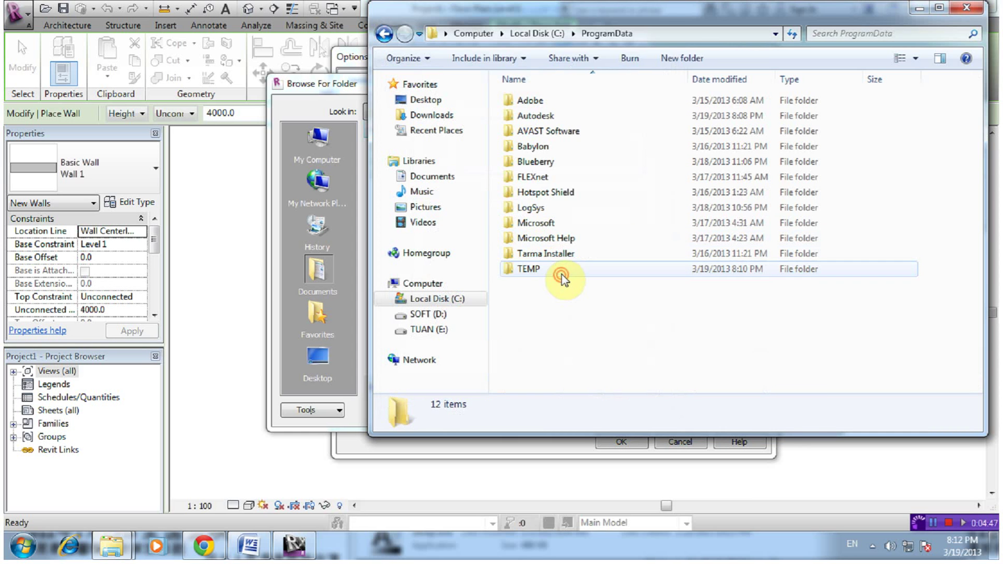
double_click(553, 116)
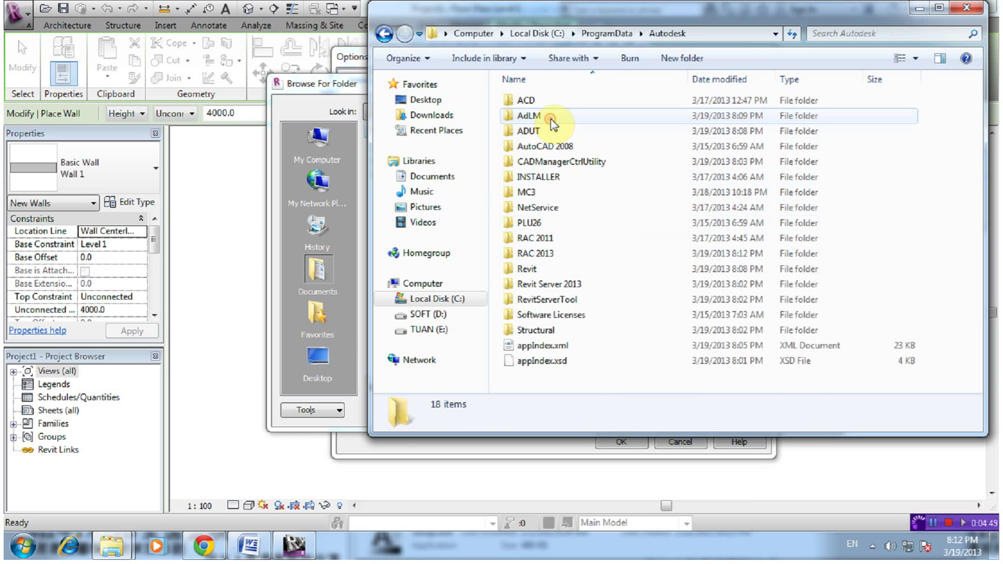
double_click(557, 253)
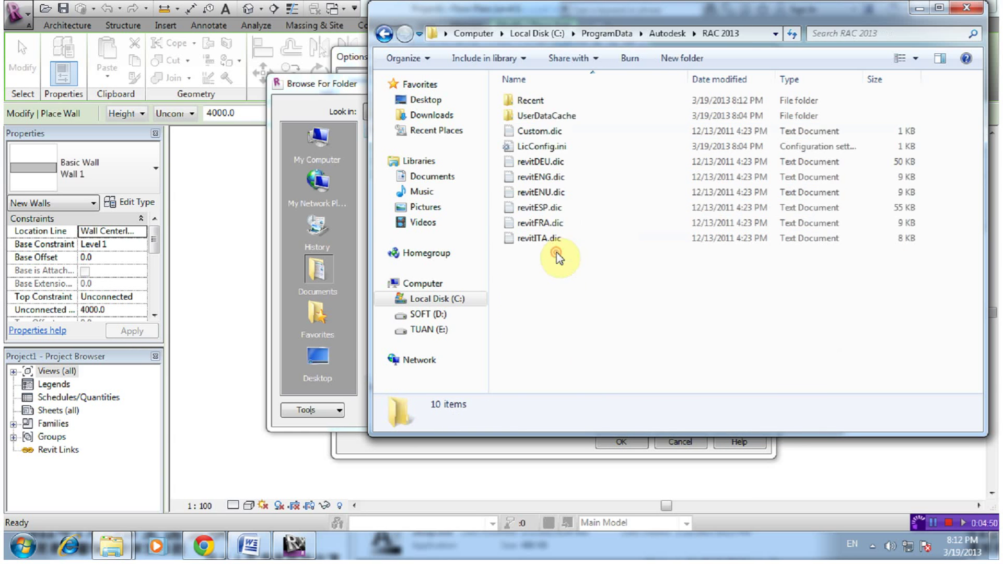
double_click(574, 101)
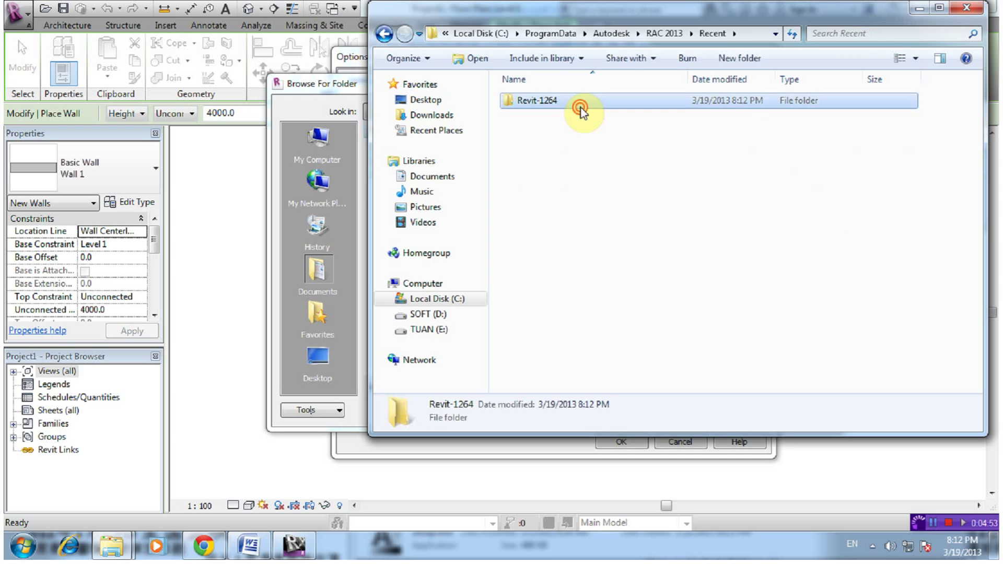
double_click(580, 102)
key("BackSpace")
key("BackSpace")
double_click(585, 114)
key("BackSpace")
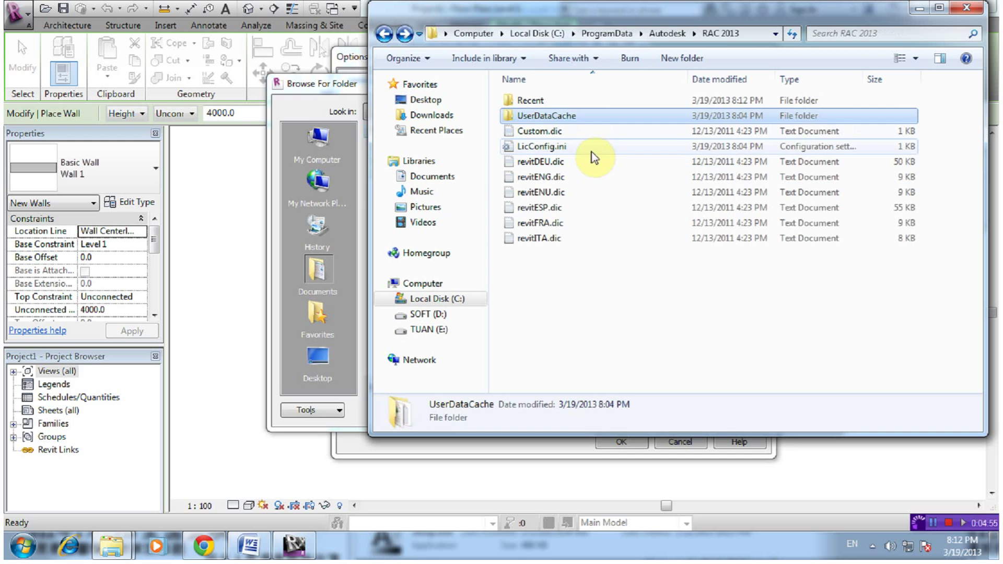
key("BackSpace")
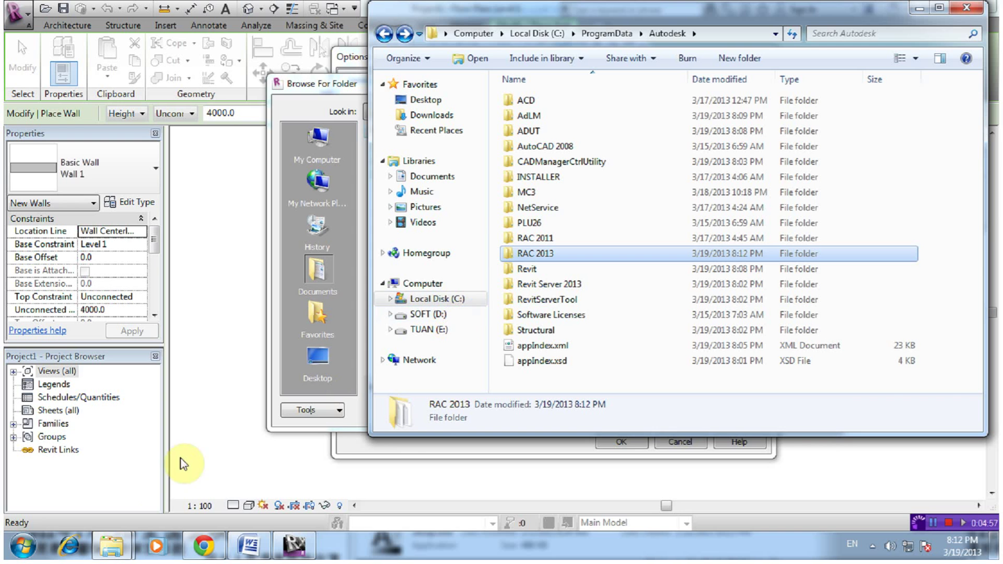
Close the installer folder window and navigate to D:\CAI DAT REVIT\CAI DAT\Templates
left_click(112, 547)
left_click(93, 487)
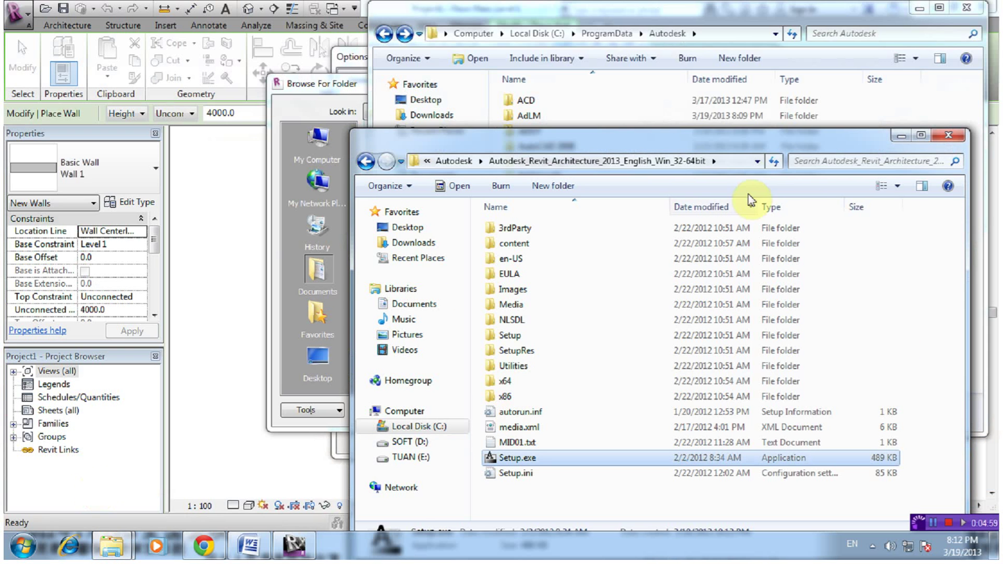
left_click(946, 137)
left_click(427, 314)
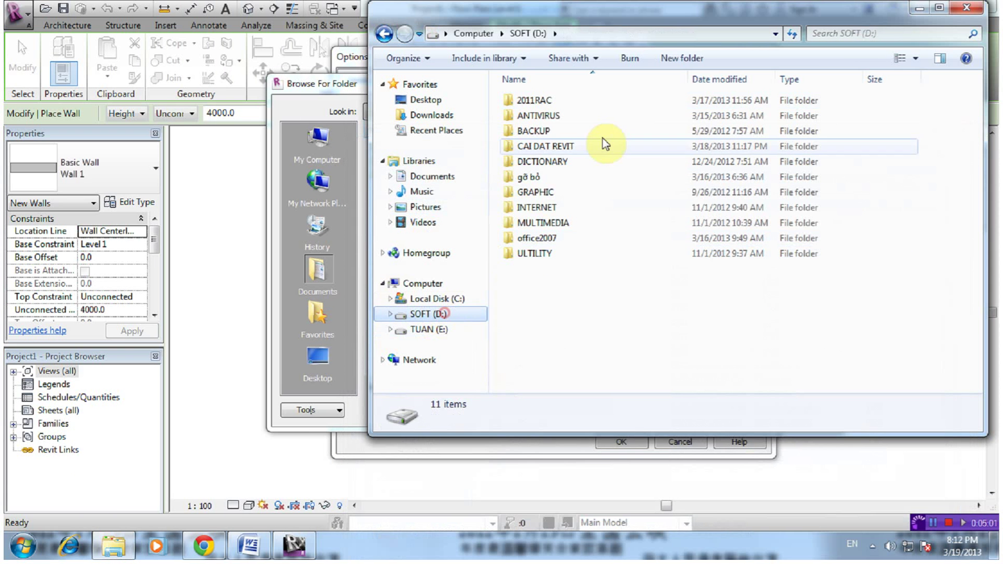
double_click(572, 146)
double_click(563, 117)
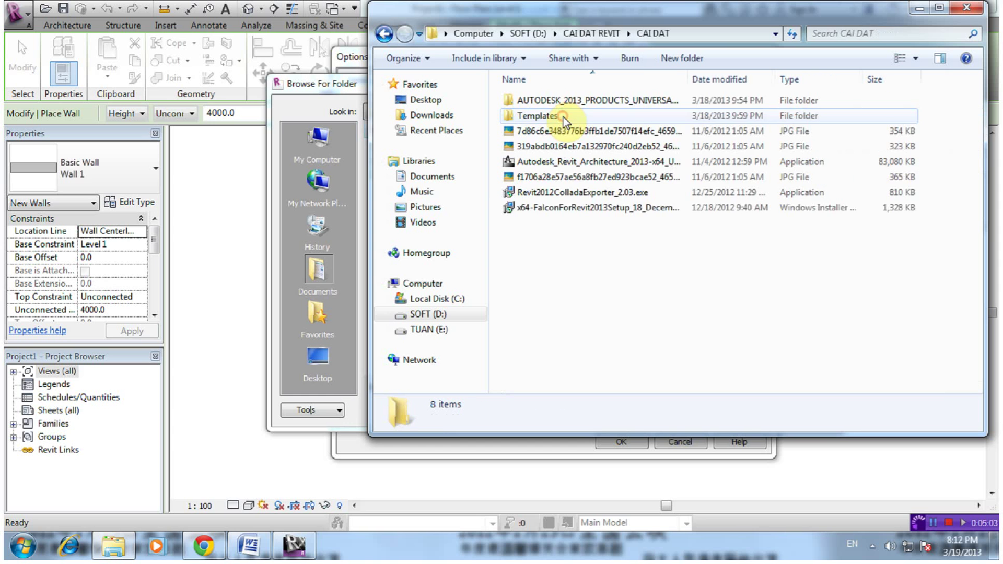
double_click(568, 120)
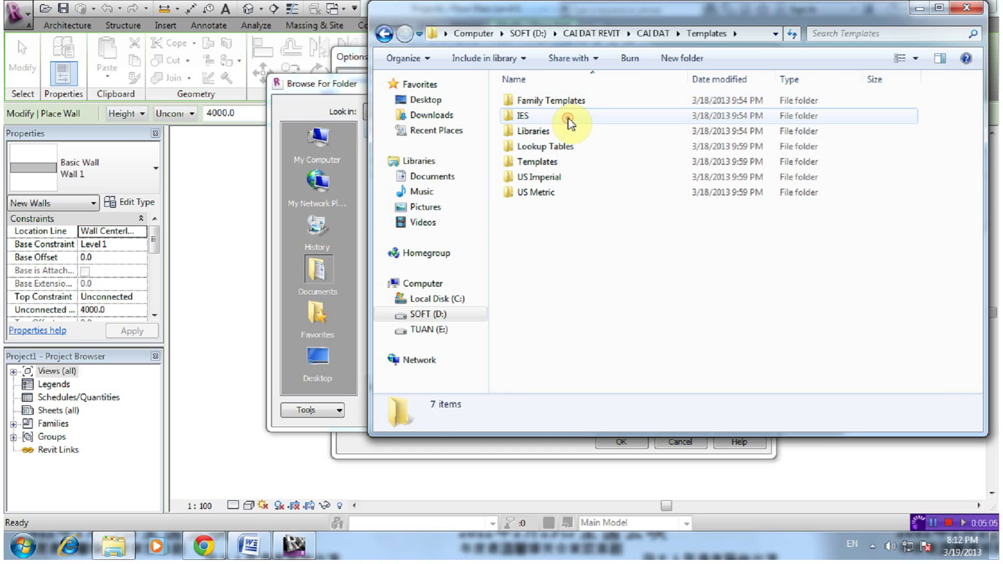
Look through the US Metric template folders, then open Family Templates
left_click(572, 193)
double_click(572, 193)
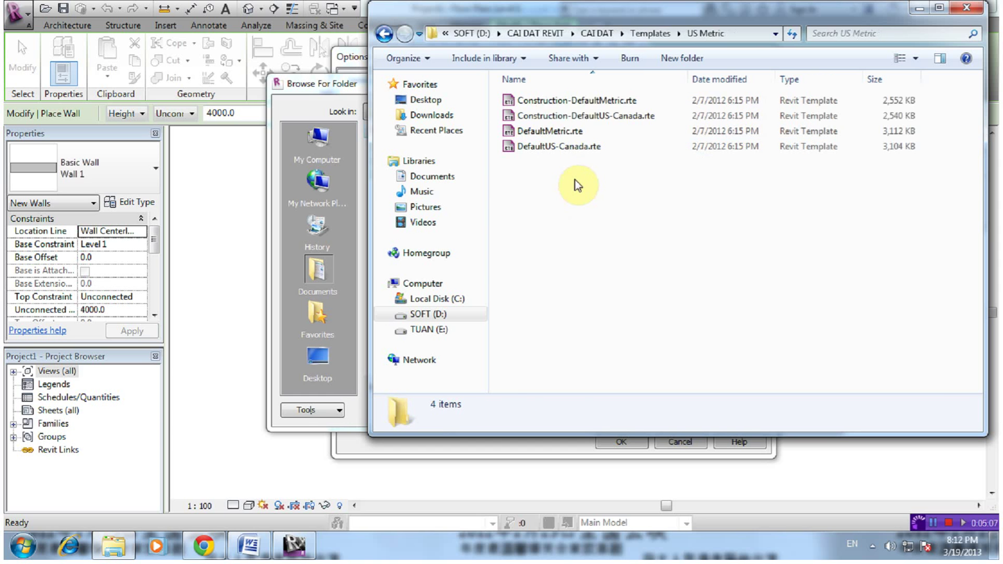
key("BackSpace")
double_click(570, 162)
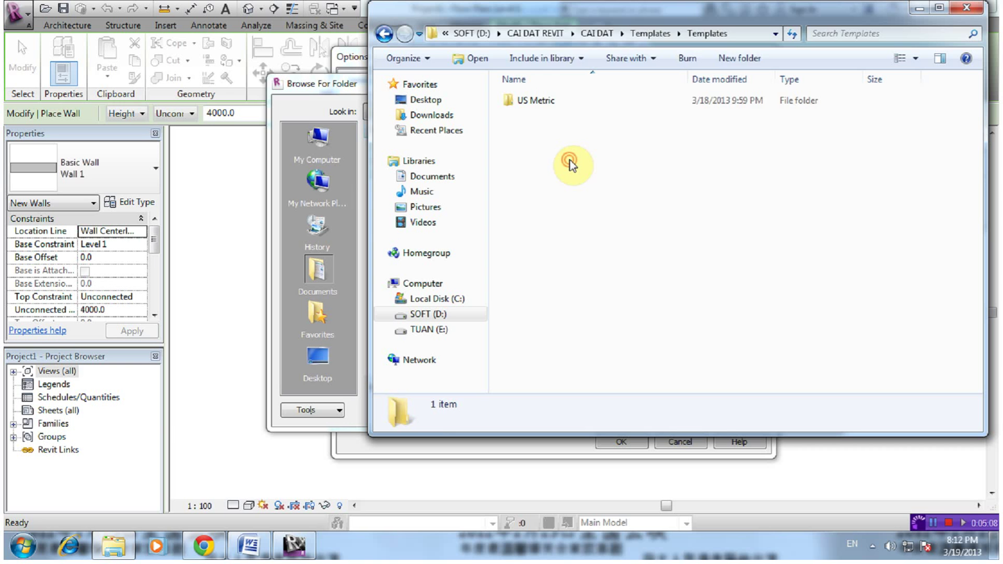
double_click(559, 102)
key("BackSpace")
key("BackSpace")
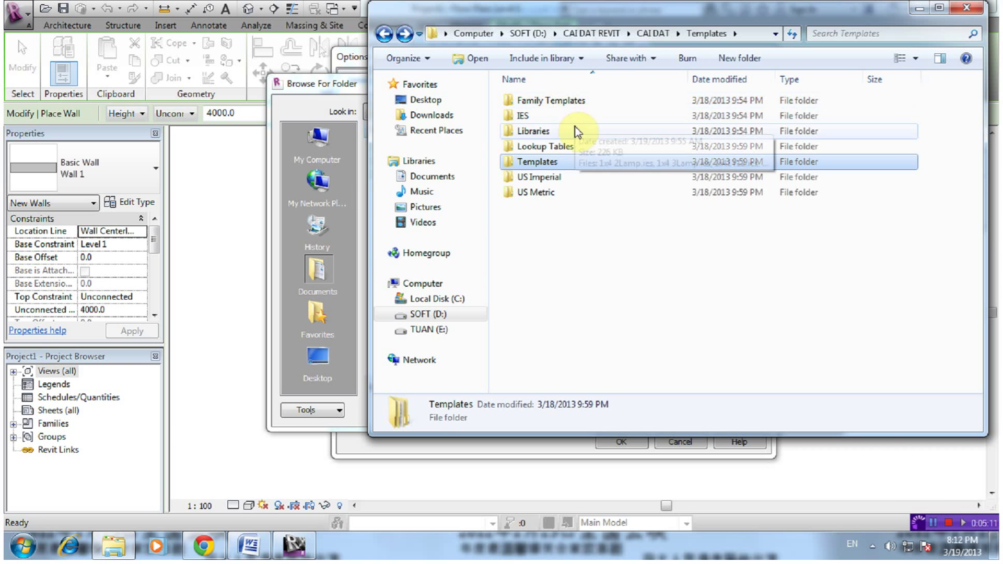
left_click(570, 99)
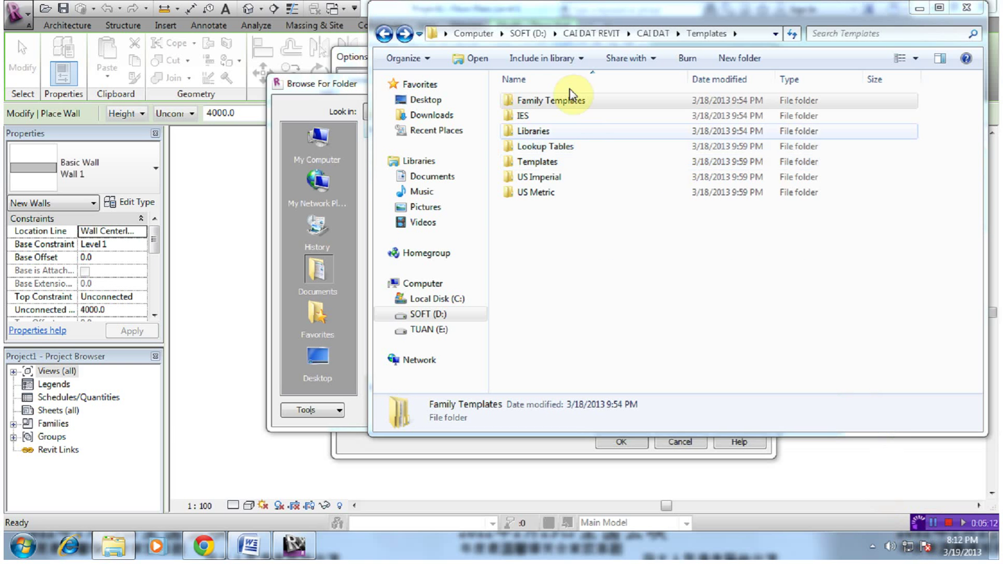
double_click(572, 99)
Copy the Family Templates folder path into Revit's Browse For Folder dialog
left_click(568, 102)
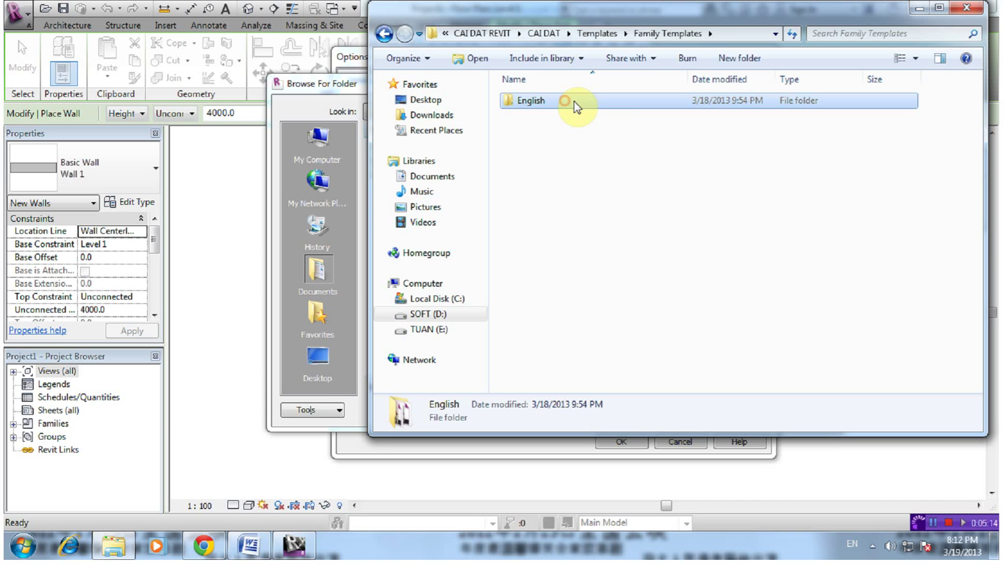
left_click(728, 39)
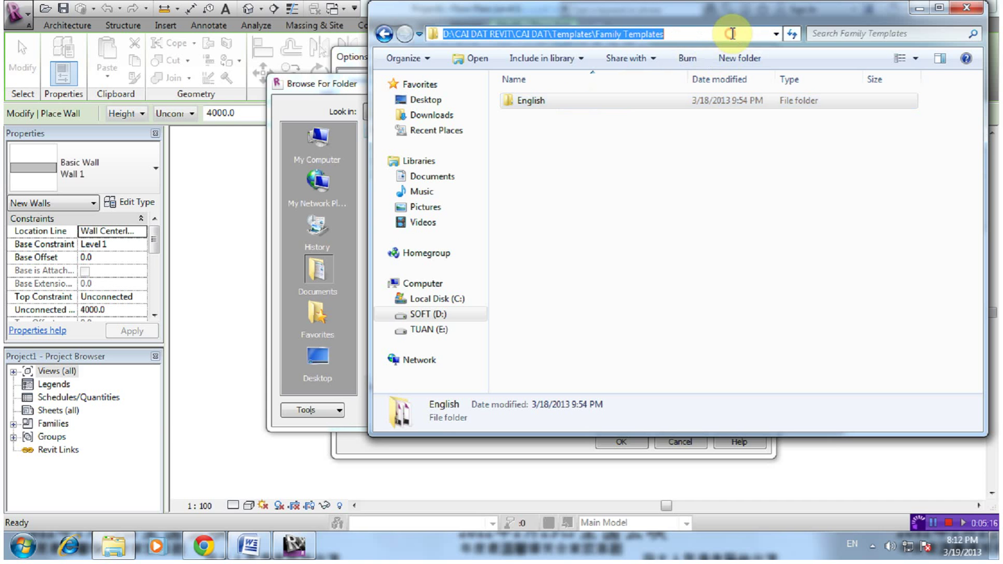
key("ctrl+c")
left_click(359, 424)
key("ctrl+v")
Set the default family template path to the Family Templates\English folder
left_click(709, 413)
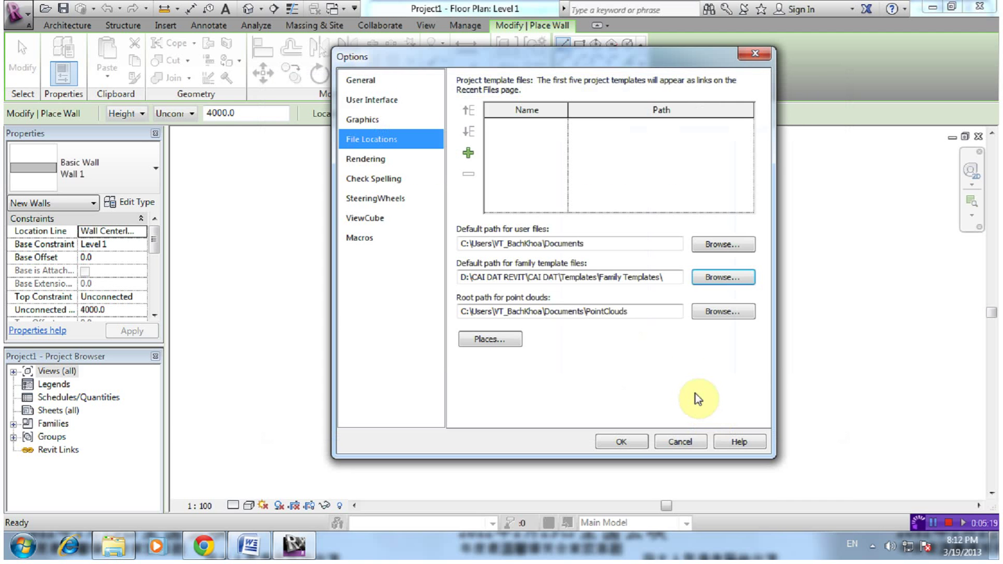
left_click(728, 275)
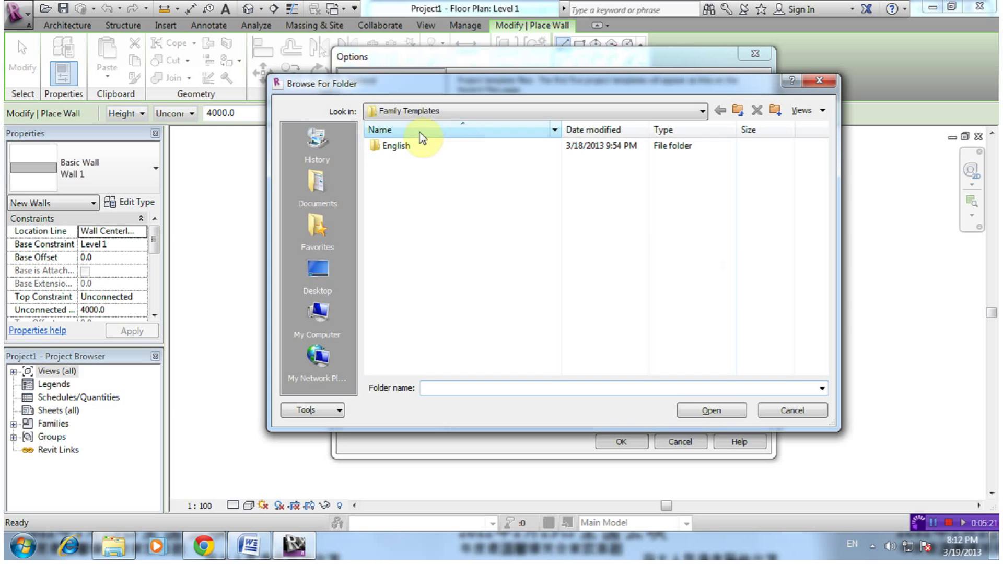
left_click(398, 146)
double_click(416, 149)
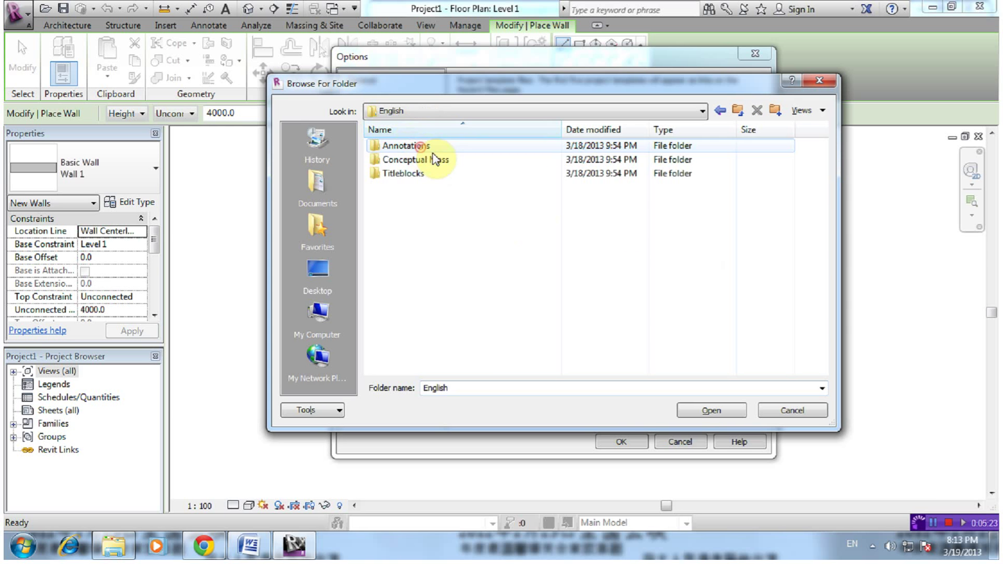
left_click(718, 411)
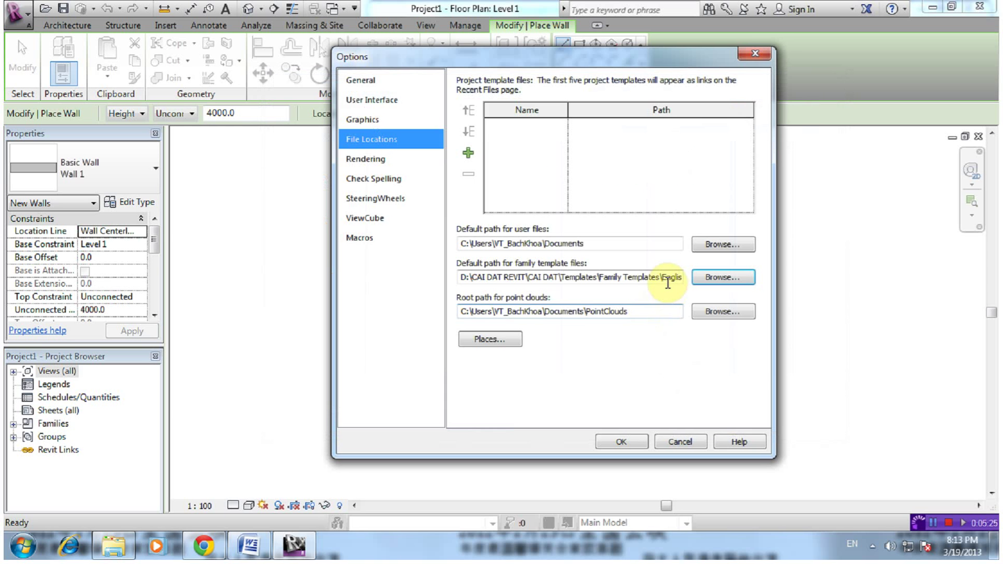
left_click(667, 278)
left_click(666, 273)
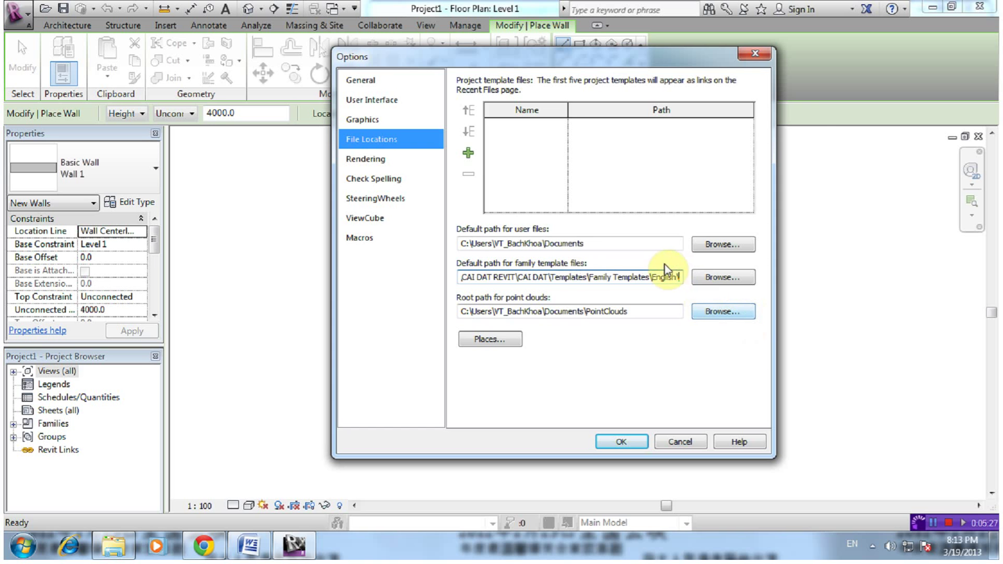
Add Template Duc Chinh.rte from Templates\US Metric\Template to the project templates
left_click(468, 155)
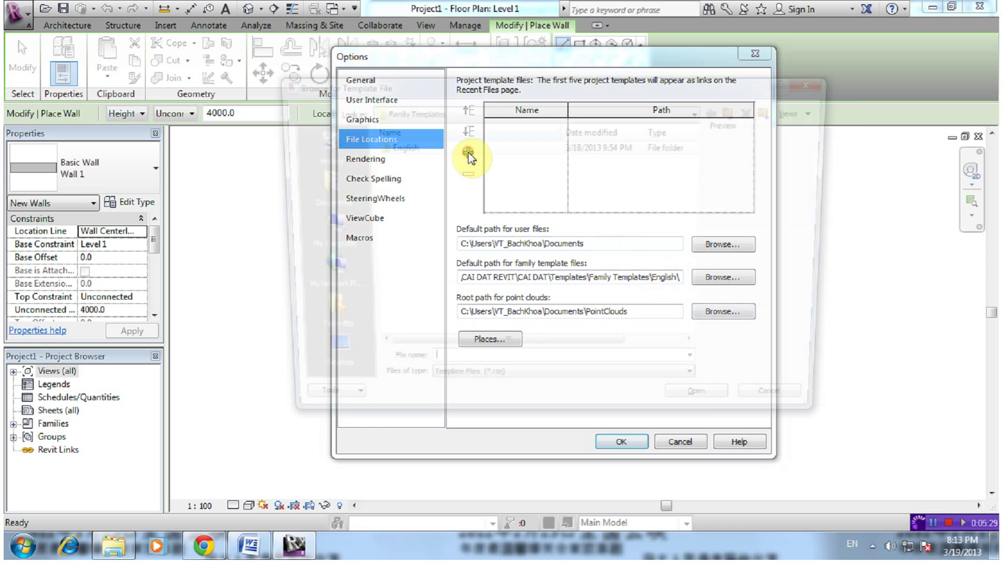
left_click(738, 110)
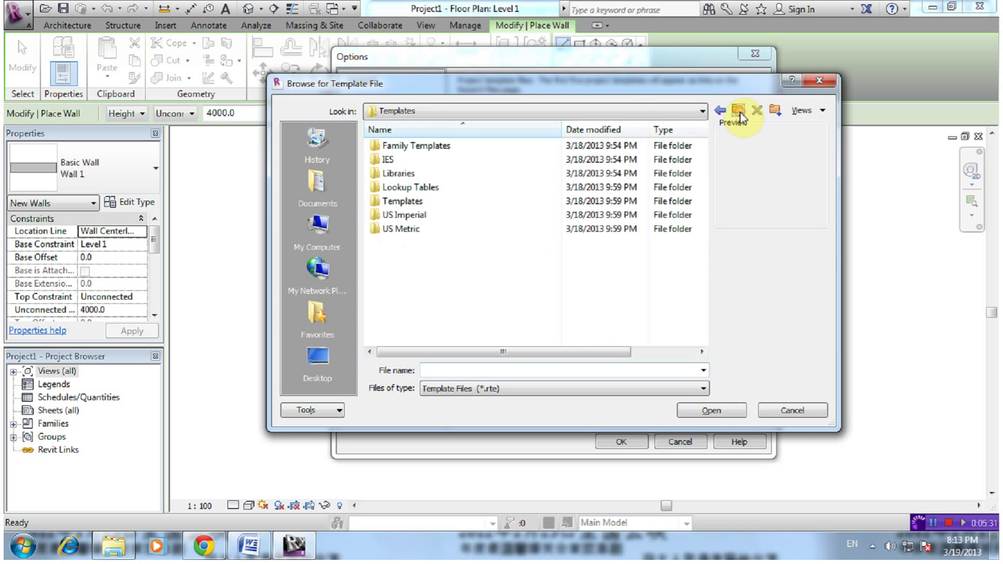
double_click(439, 202)
double_click(426, 148)
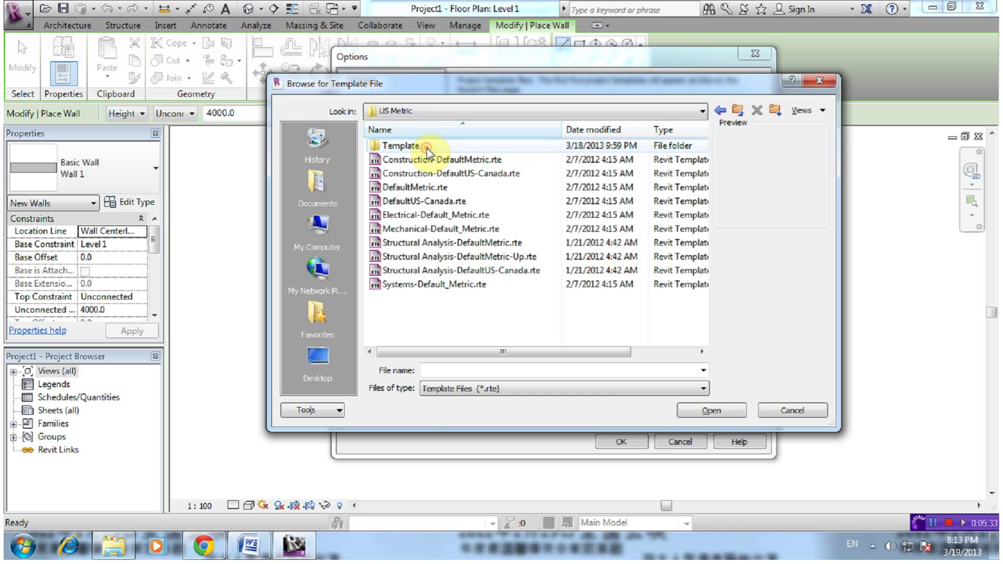
double_click(426, 148)
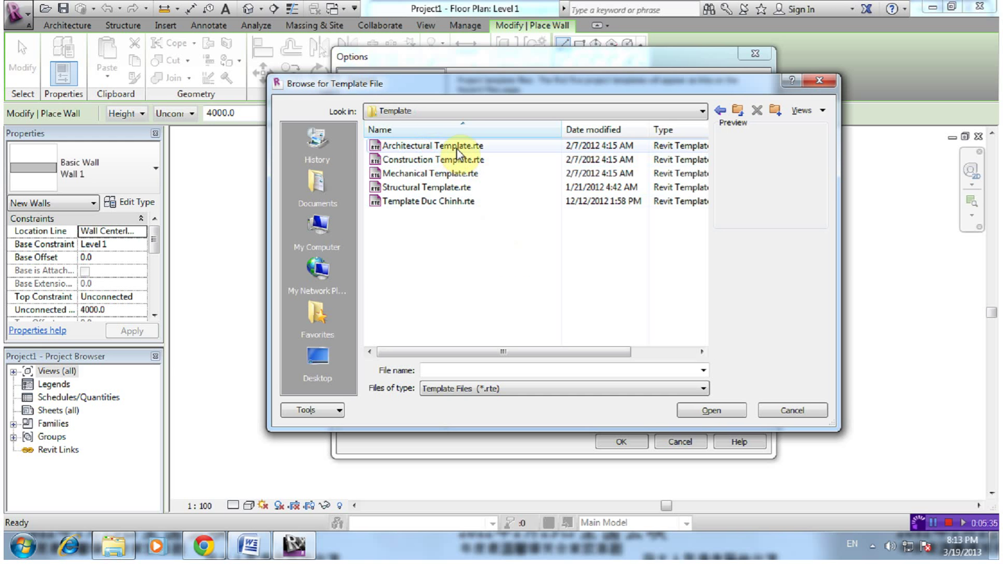
left_click(460, 203)
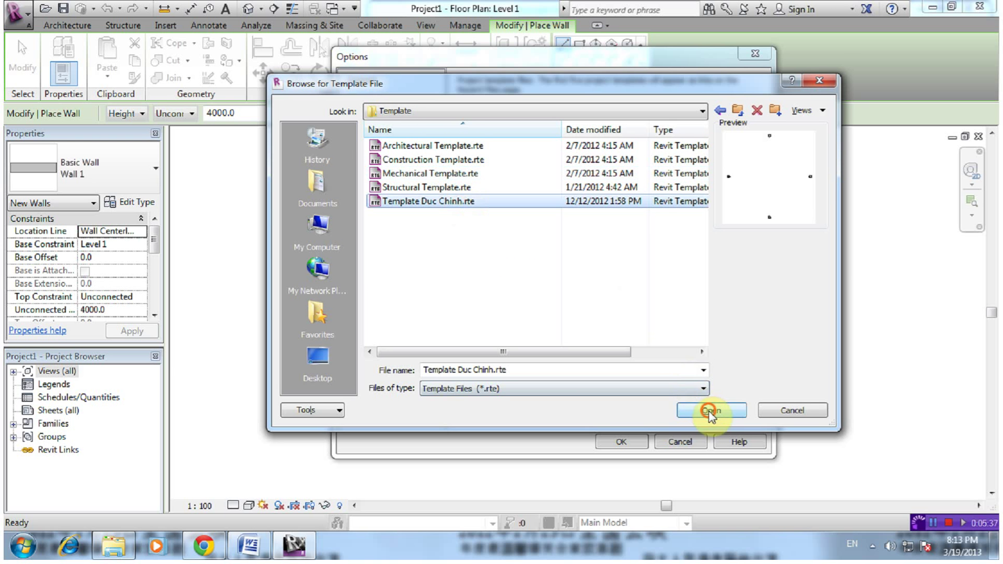
left_click(709, 411)
Add Architectural Template.rte to the project templates and confirm Options
left_click(466, 152)
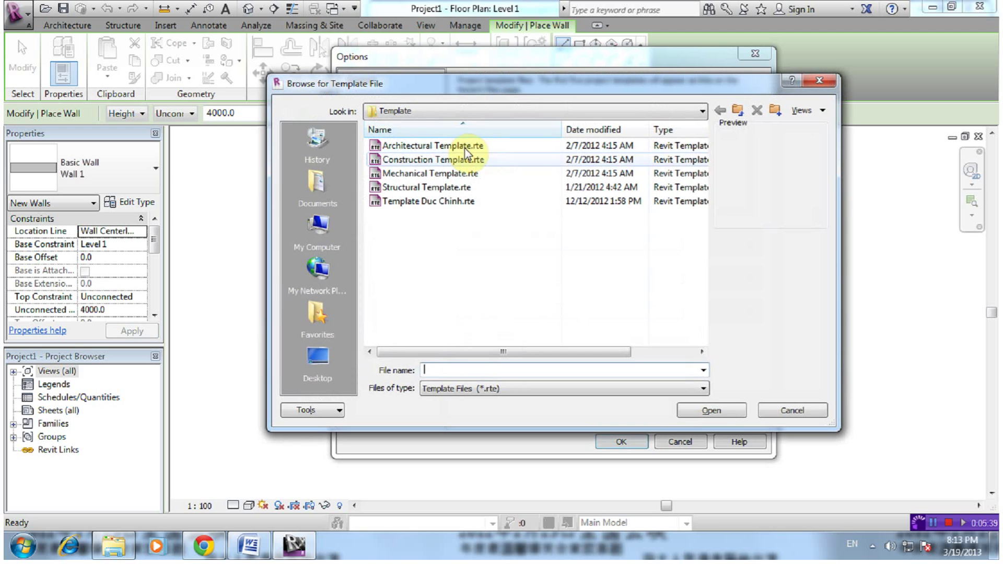
left_click(731, 410)
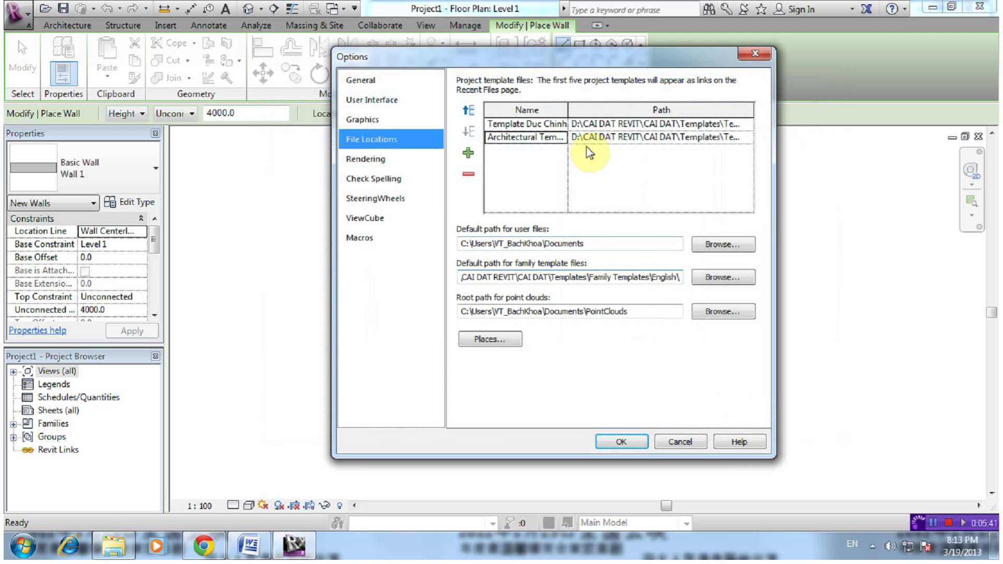
left_click(622, 442)
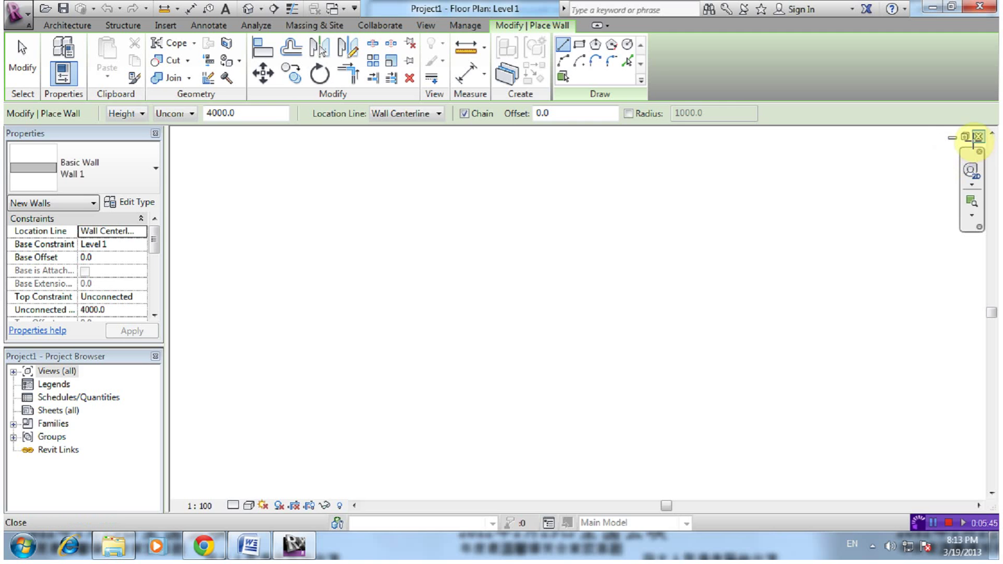
Close Project1 and minimize Revit to show the desktop
left_click(976, 137)
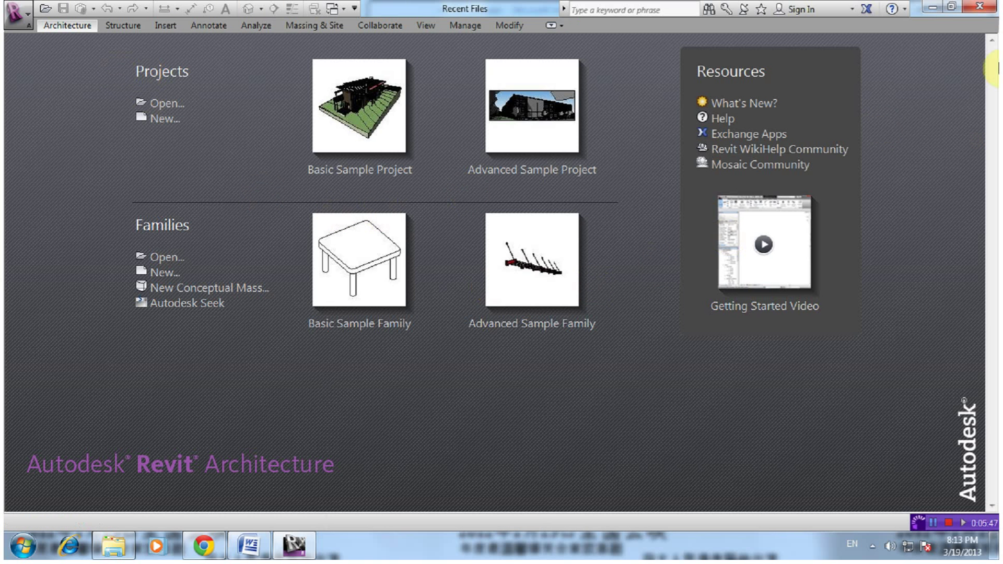
left_click(980, 7)
key("super+d")
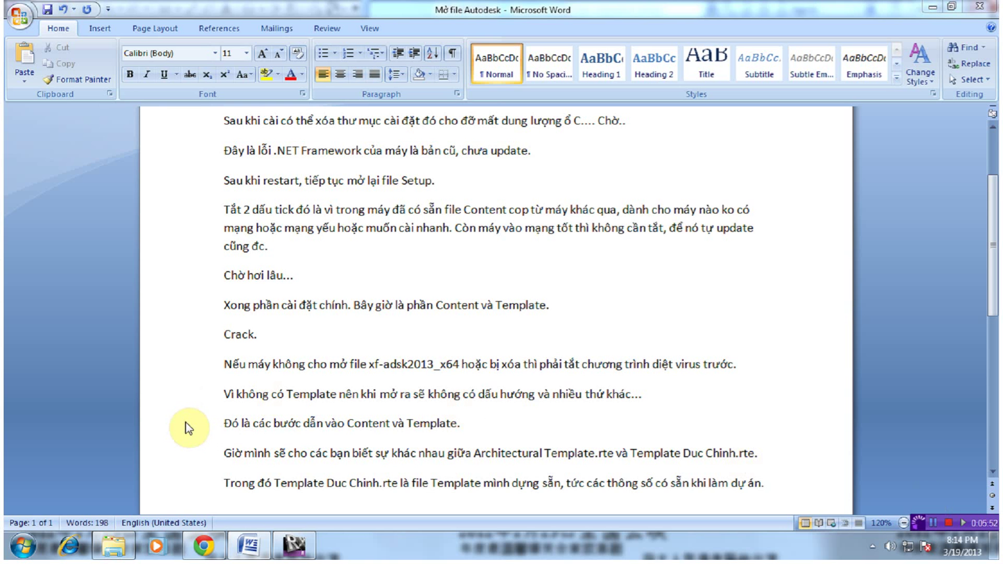
Append the note '(File Architectural Template.rte là file có sẵn trong máy khi cài)' in Word
left_click_drag(161, 431, 148, 485)
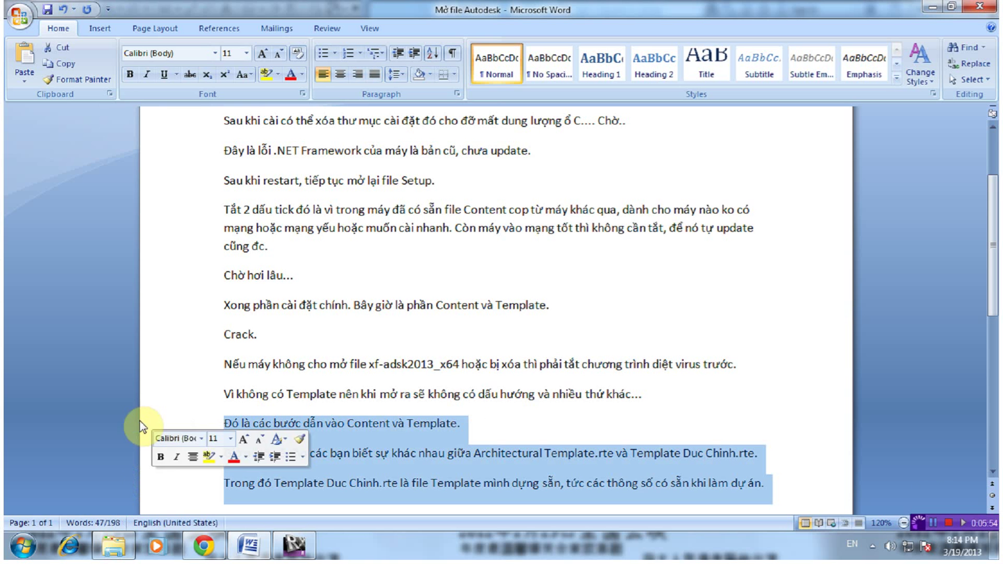
scroll(810, 334, "down", 3)
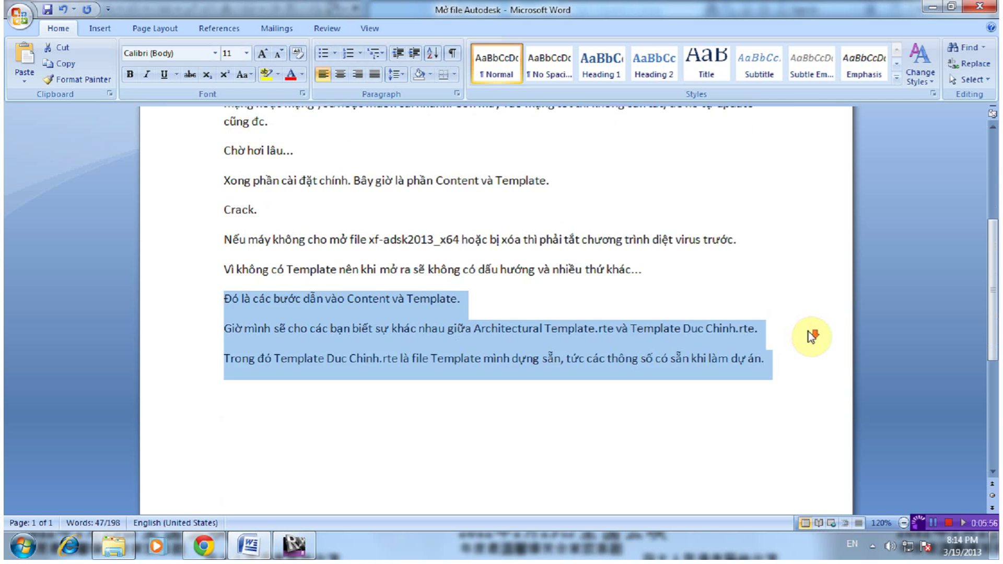
scroll(810, 332, "down", 1)
left_click(791, 299)
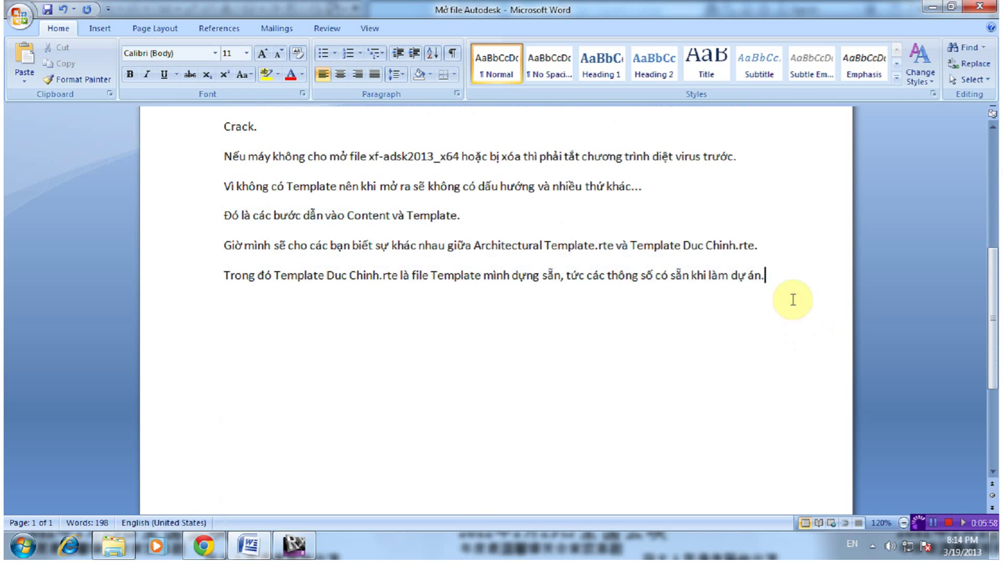
type("(File Architectural Template.rte là file có sẵn trong máy khi cài)")
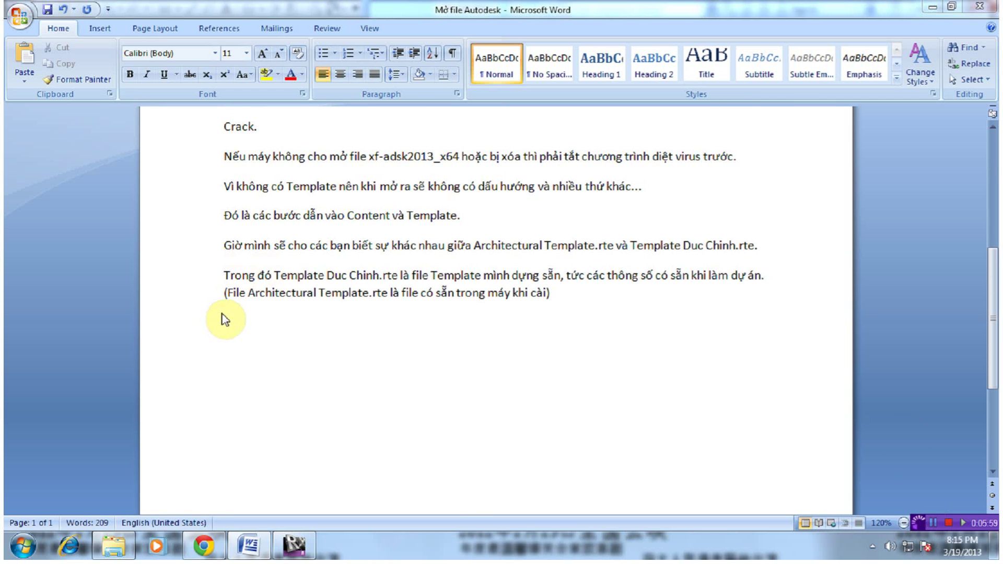
left_click(296, 557)
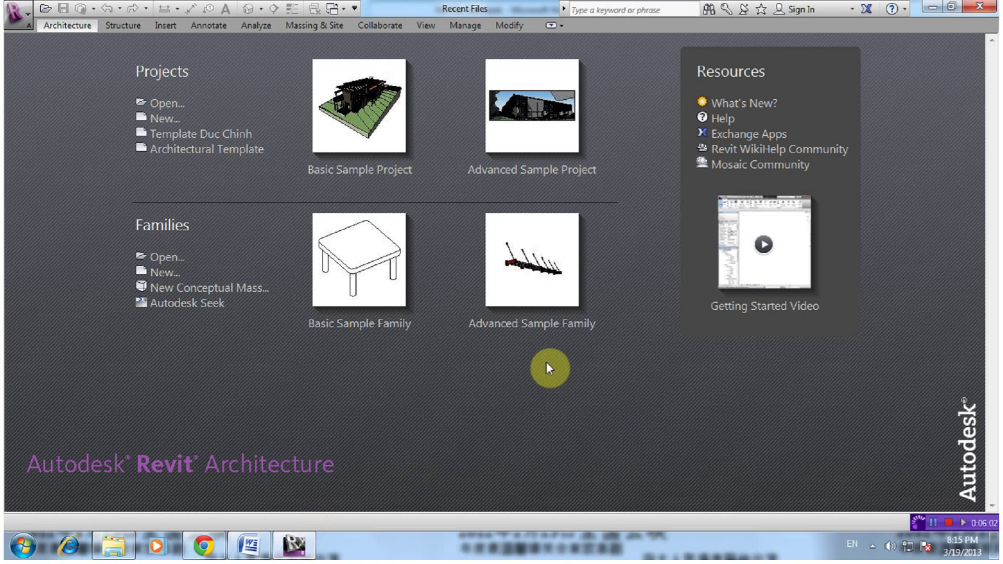
Start a new Architectural Template project and draw one horizontal Generic - 200mm wall on Level 1
left_click(218, 150)
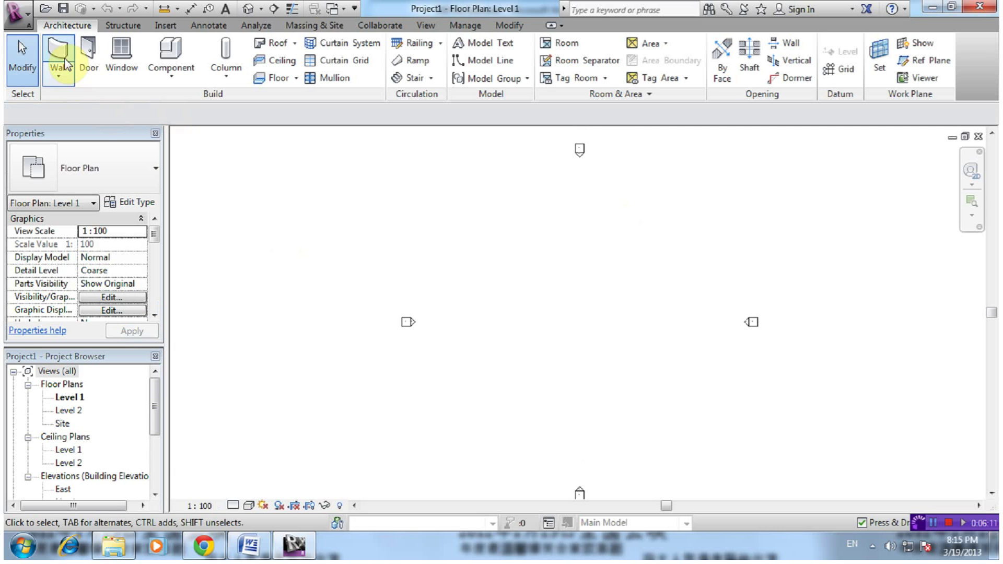
left_click(61, 50)
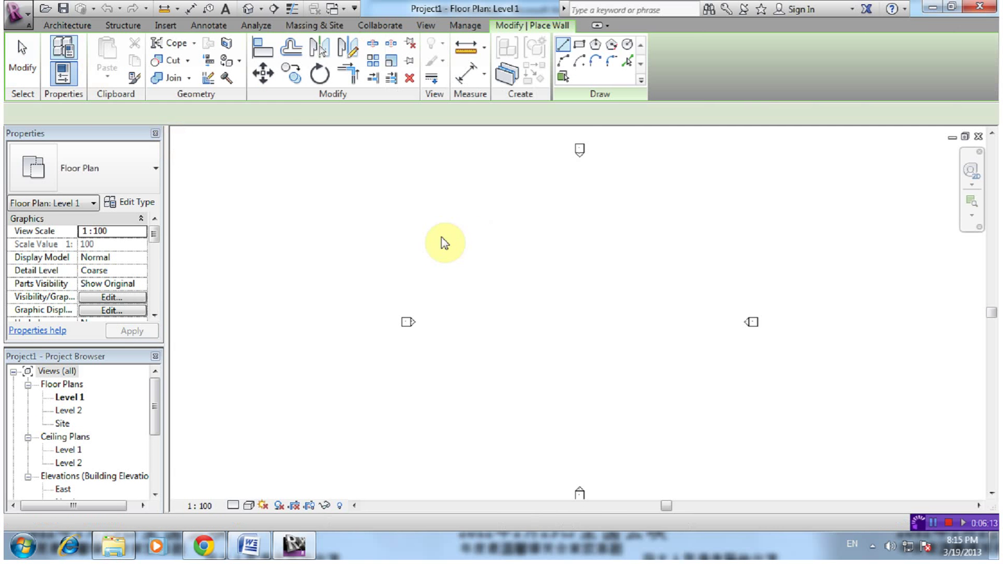
left_click(450, 244)
left_click(712, 244)
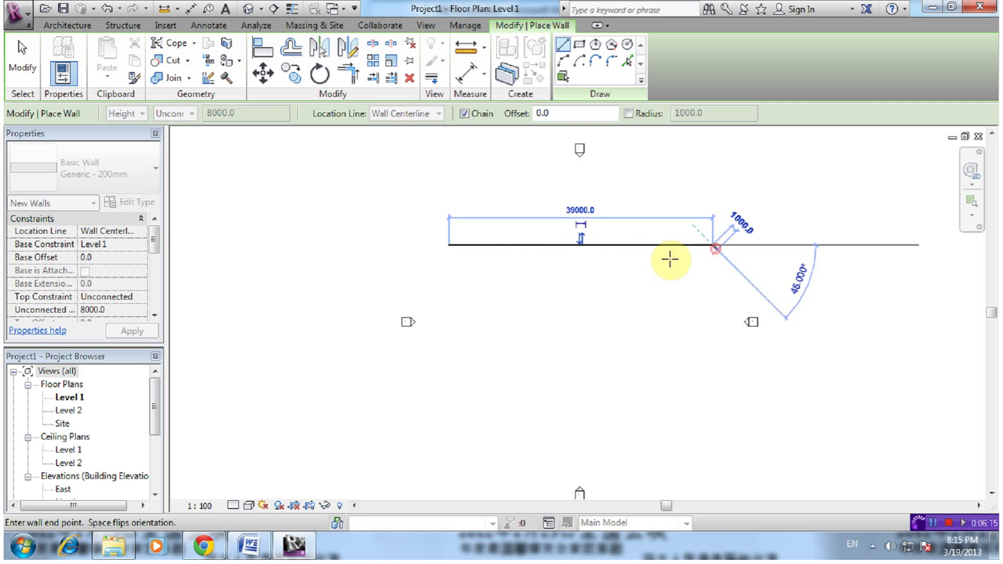
key("Escape")
key("Escape")
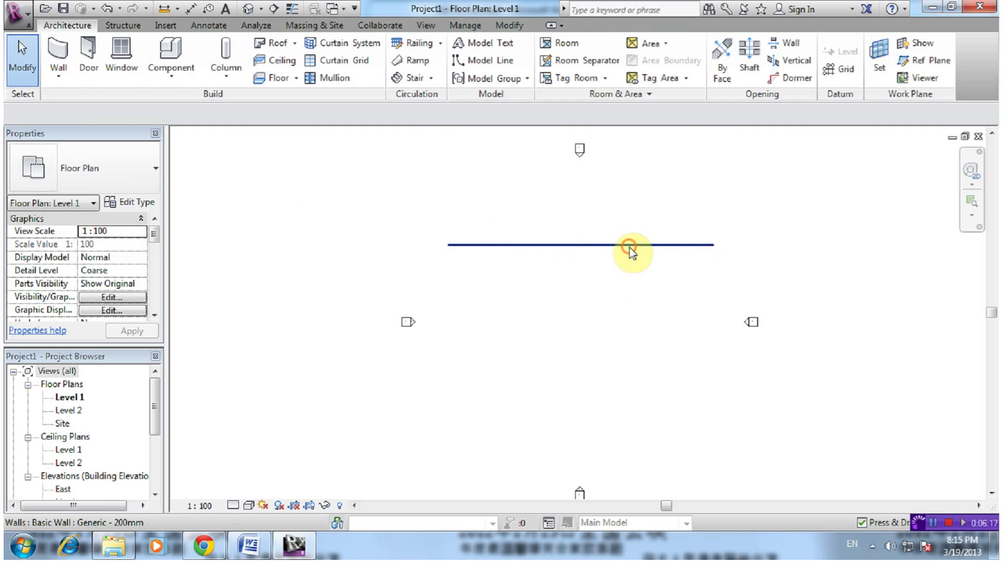
Review the new wall's type list, leaving it as Generic - 200mm
left_click(630, 246)
left_click(121, 159)
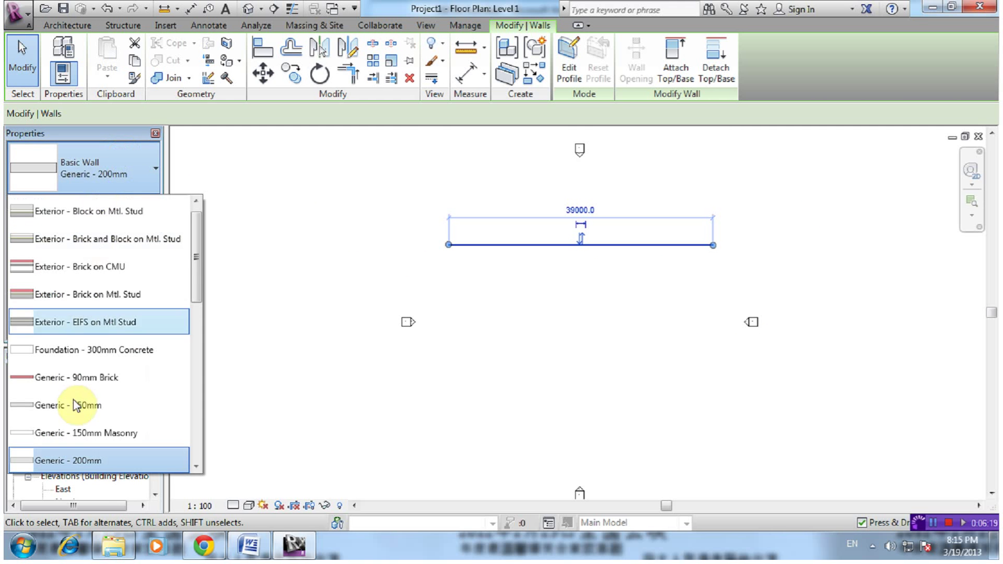
mouse_move(197, 262)
left_mouse_down()
mouse_move(202, 423)
mouse_move(202, 314)
left_mouse_up()
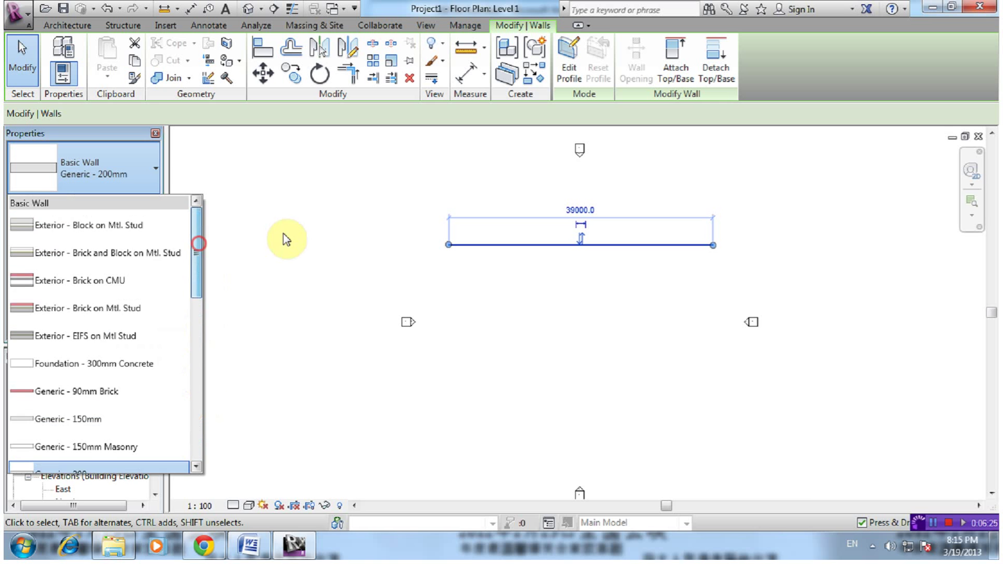
left_click(317, 222)
left_click(67, 25)
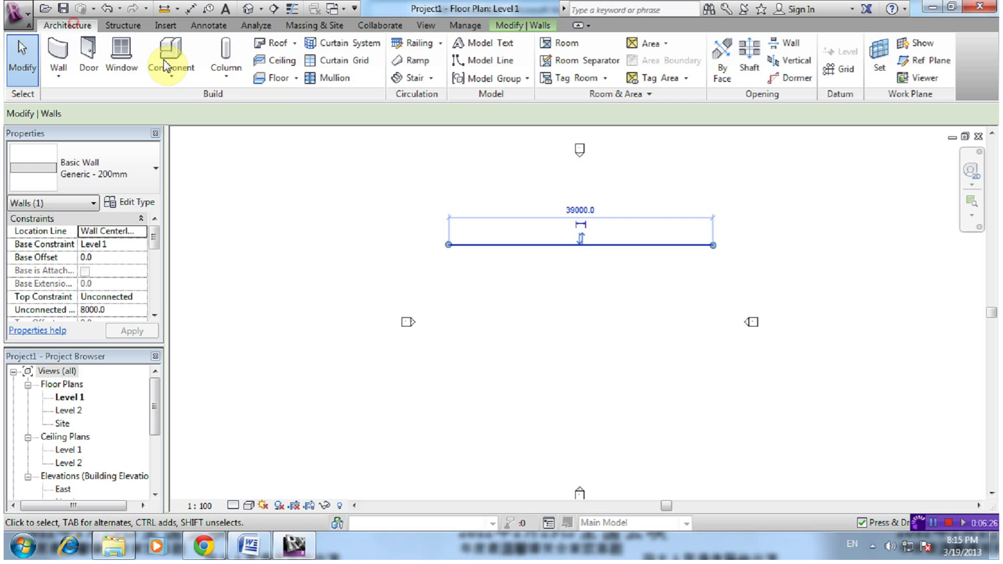
Sketch a 20000 × 18000 rectangular floor boundary
left_click(274, 77)
left_click(691, 257)
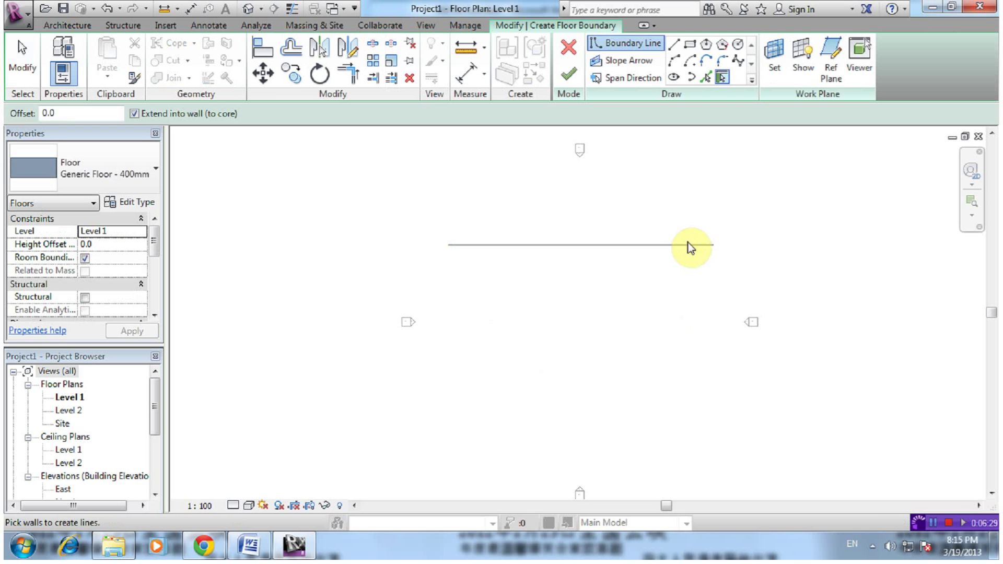
left_click(689, 44)
left_click(676, 302)
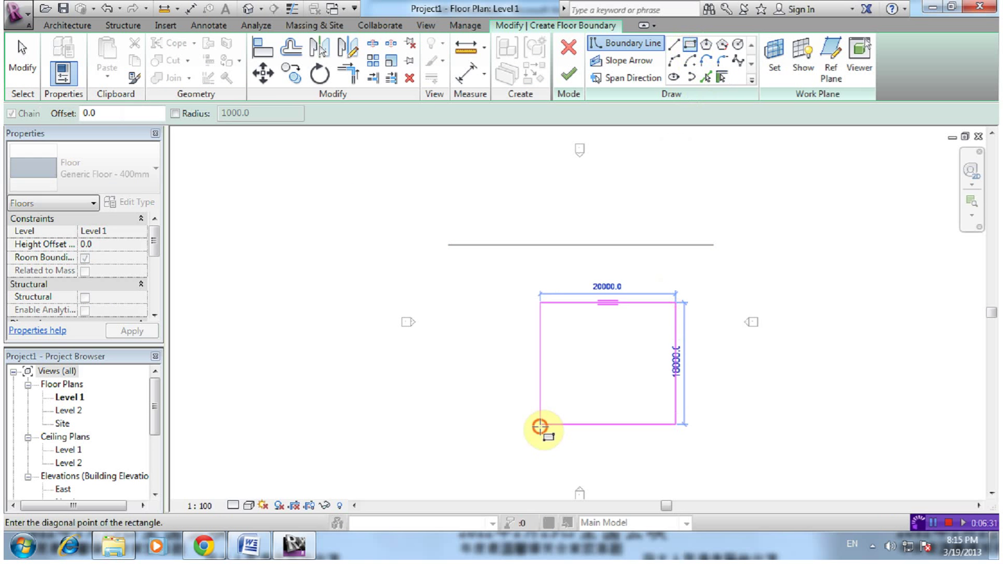
left_click(540, 424)
Open the Generic Floor - 400mm type's layer structure for editing
left_click(132, 174)
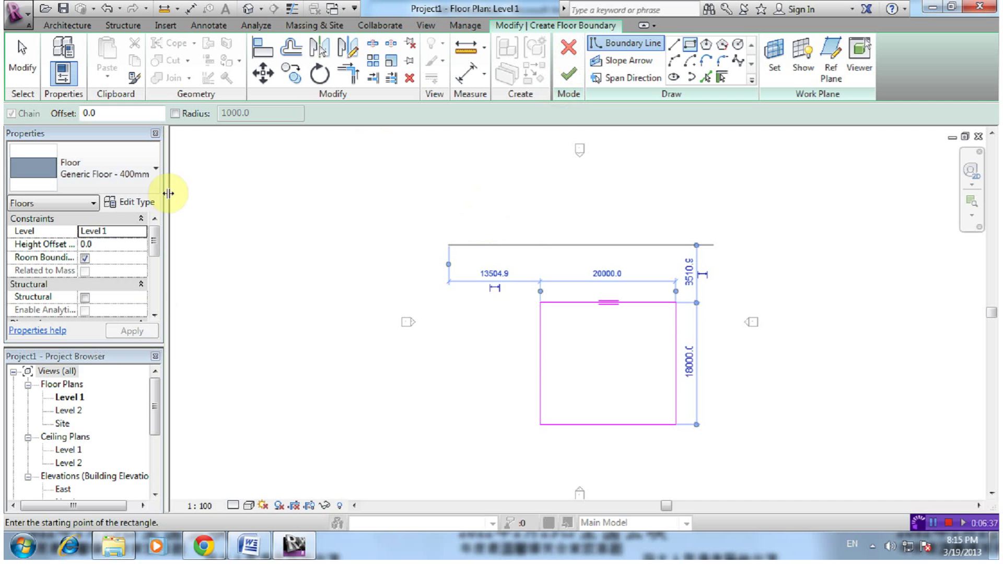
left_click(130, 202)
left_click(567, 200)
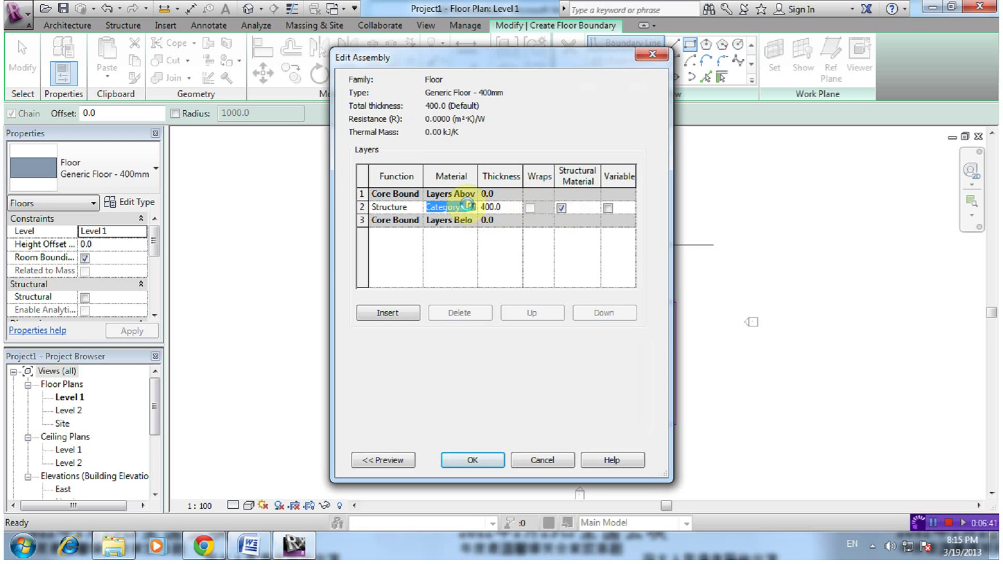
Check the floor layer material's default fill patterns, then select the two new template-default lines in Word
left_click(467, 207)
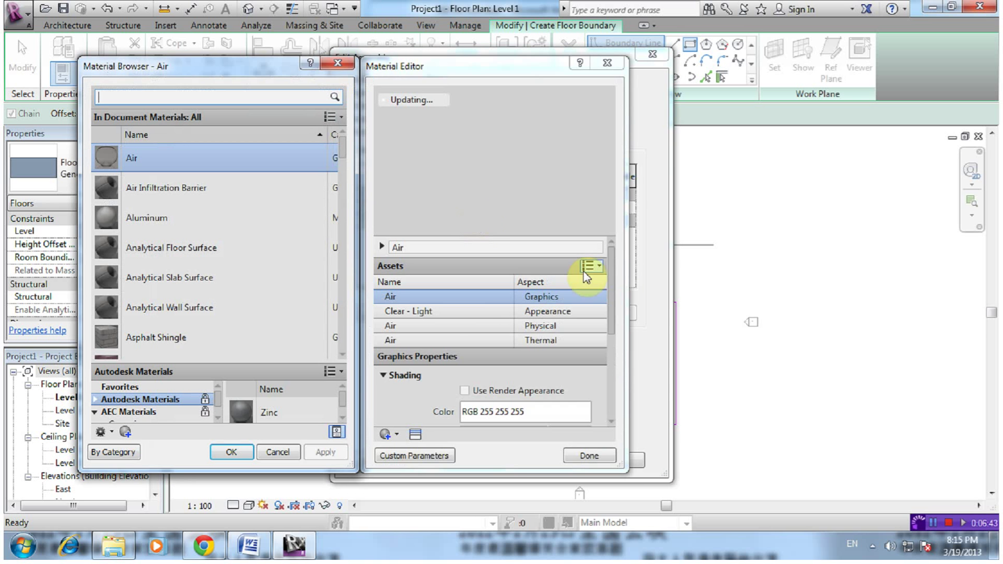
left_click_drag(611, 283, 612, 381)
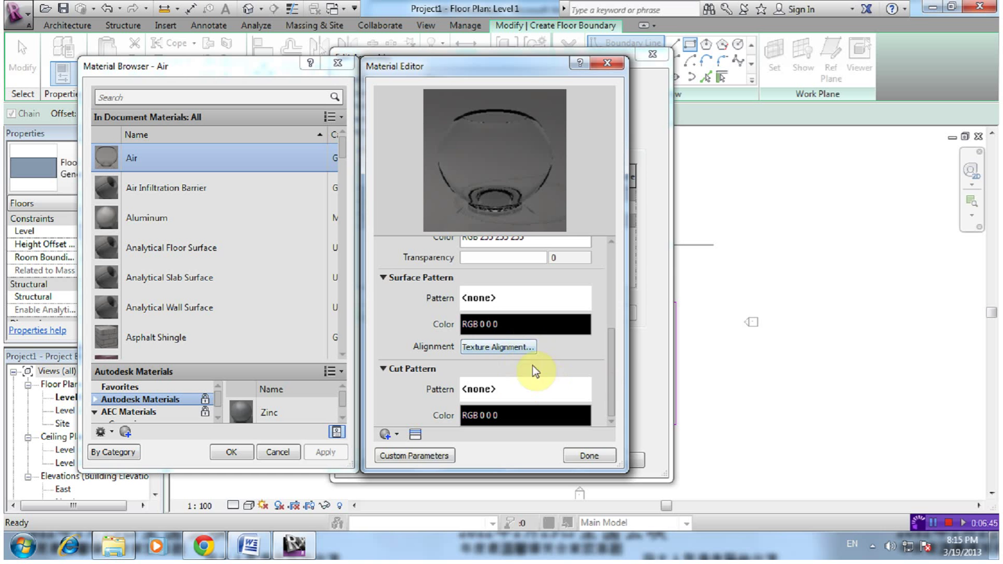
left_click(515, 389)
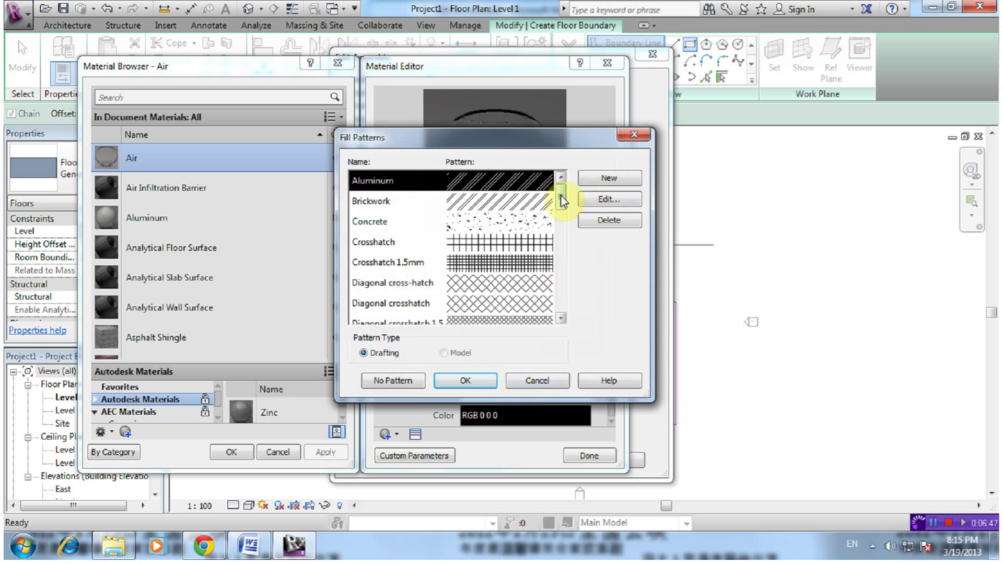
mouse_move(561, 196)
left_mouse_down()
mouse_move(564, 307)
mouse_move(560, 167)
left_mouse_up()
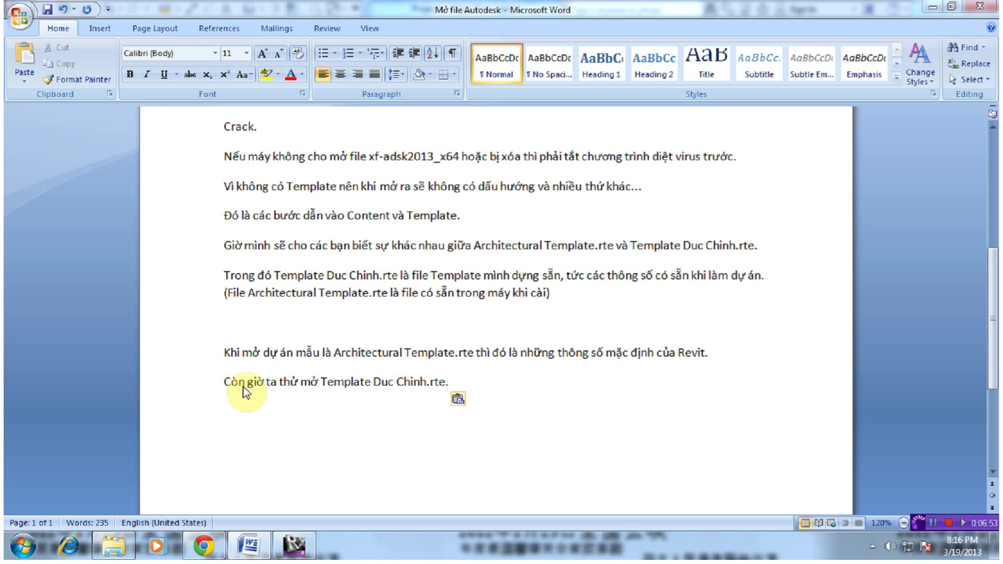
mouse_move(180, 356)
left_mouse_down()
mouse_move(152, 364)
mouse_move(305, 425)
left_mouse_up()
left_click(503, 476)
Close the material and floor type dialogs, and close the project without saving
left_click(295, 546)
left_click(541, 381)
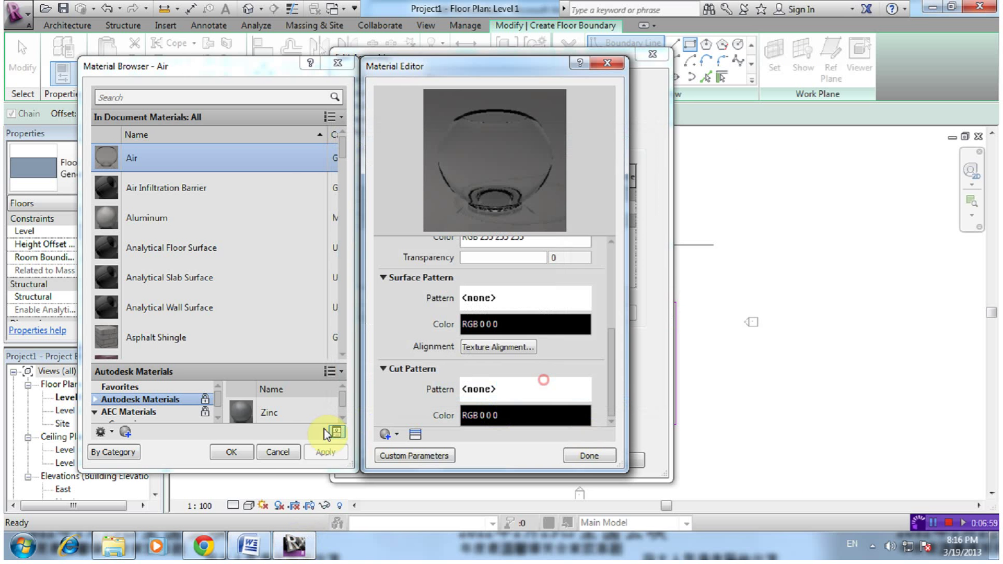
left_click(238, 453)
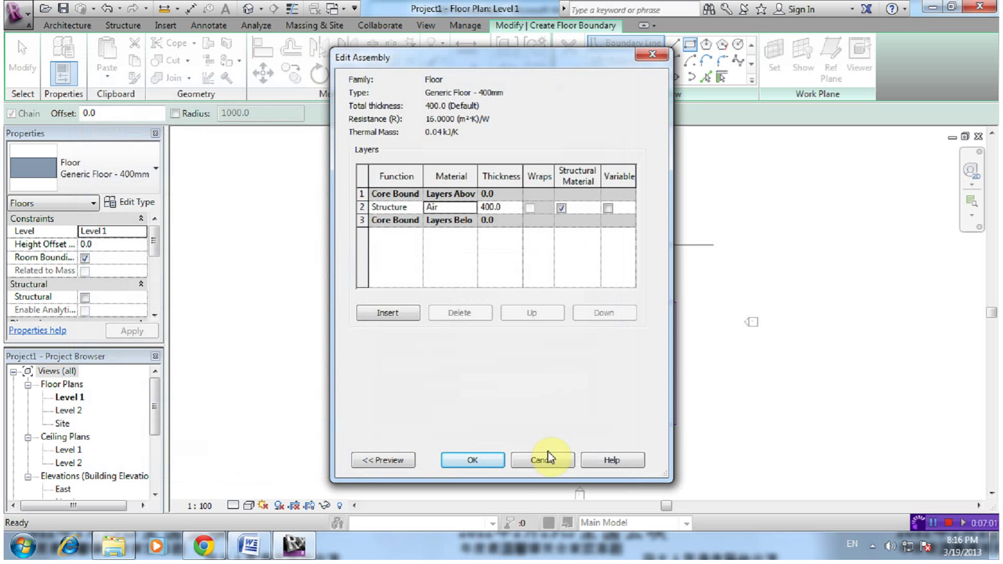
left_click(546, 458)
left_click(536, 462)
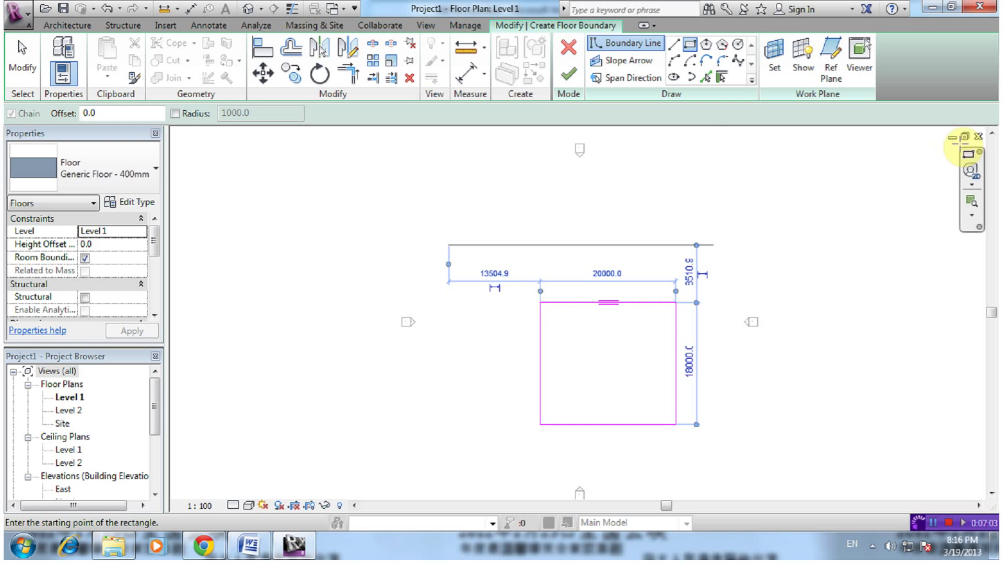
left_click(978, 137)
key("n")
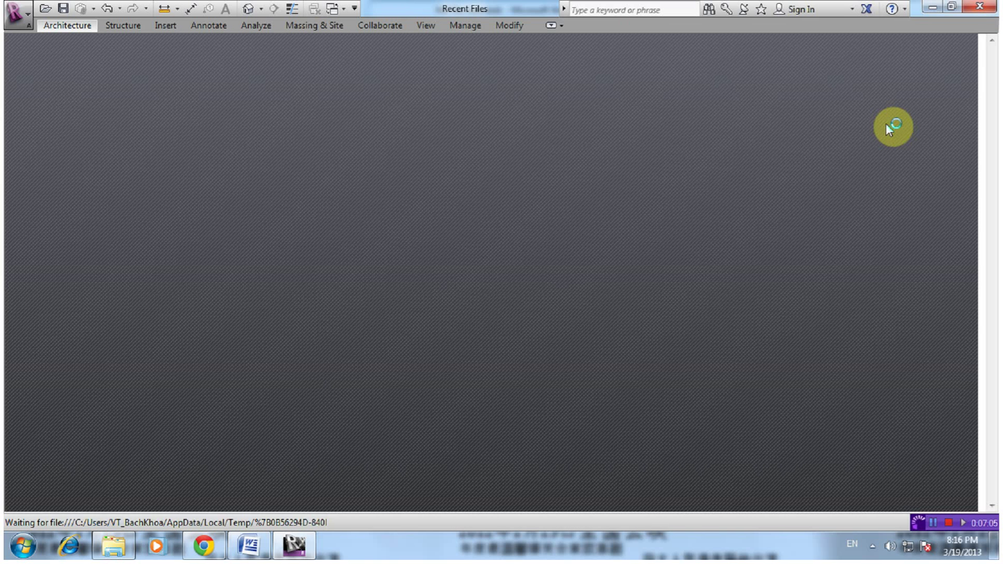
Start a project from Template Duc Chinh and draw one horizontal wall about 55000 long
left_click(214, 135)
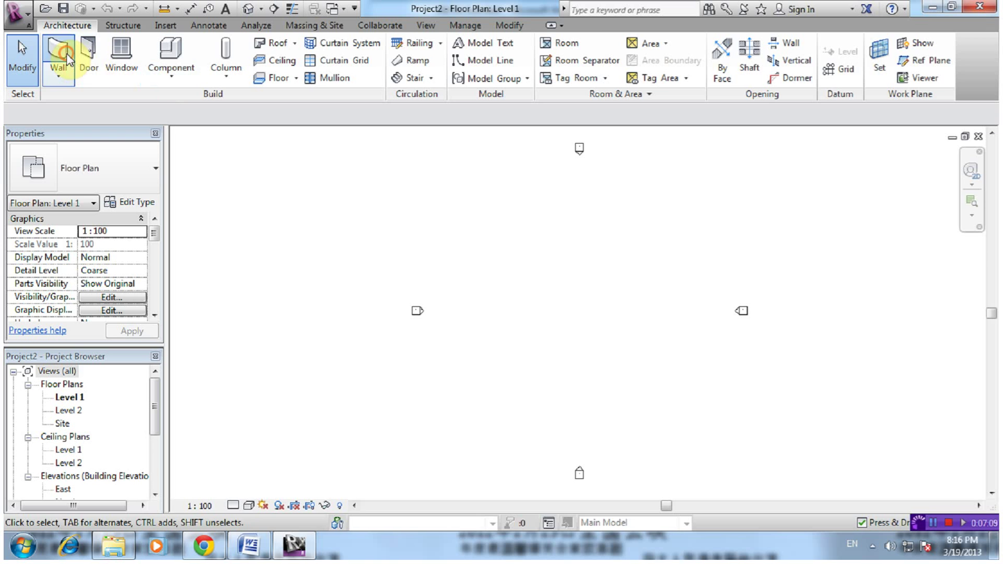
left_click(66, 54)
left_click(349, 200)
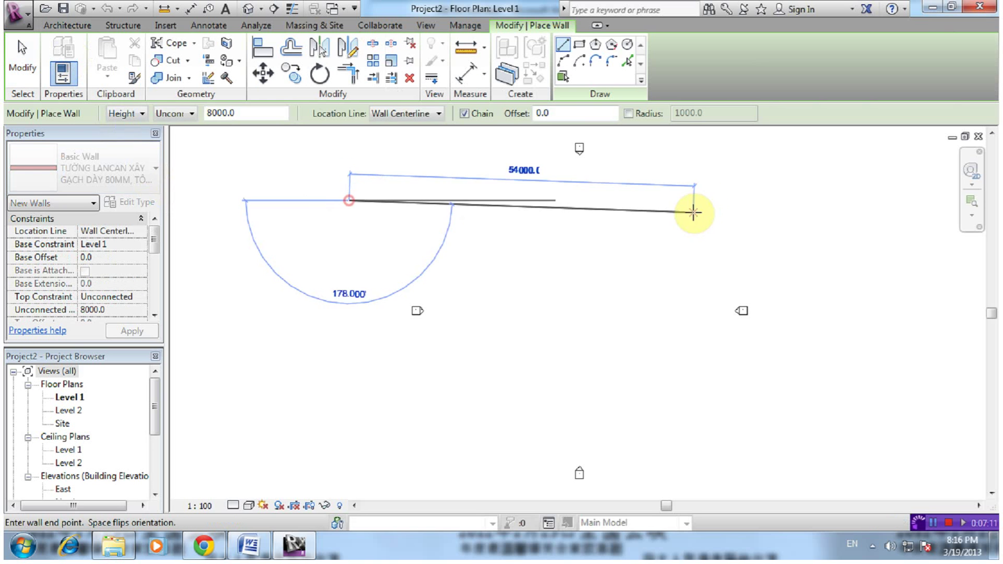
left_click(700, 200)
key("Escape")
key("Escape")
Change the 55000 mm wall from the 80 mm parapet type to TƯỜNG NGOÀI XÂY GẠCH DÀY 180MM
left_click(495, 201)
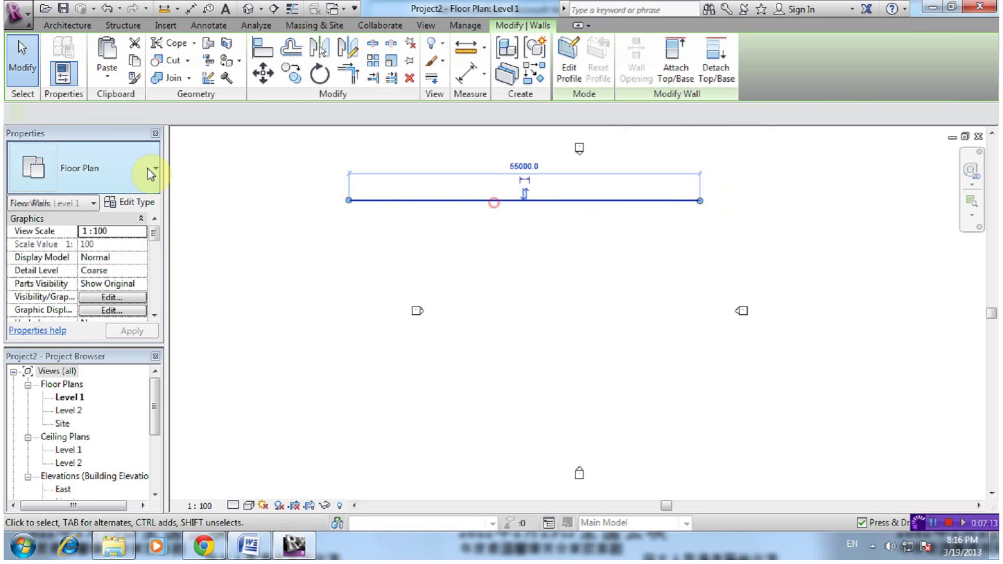
left_click(132, 168)
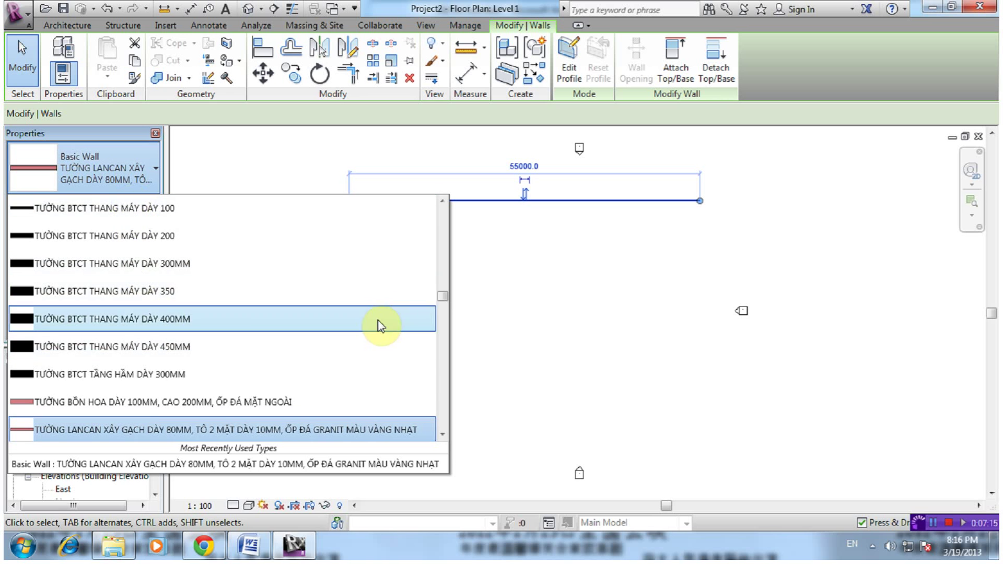
mouse_move(445, 298)
left_mouse_down()
mouse_move(447, 261)
mouse_move(449, 316)
left_mouse_up()
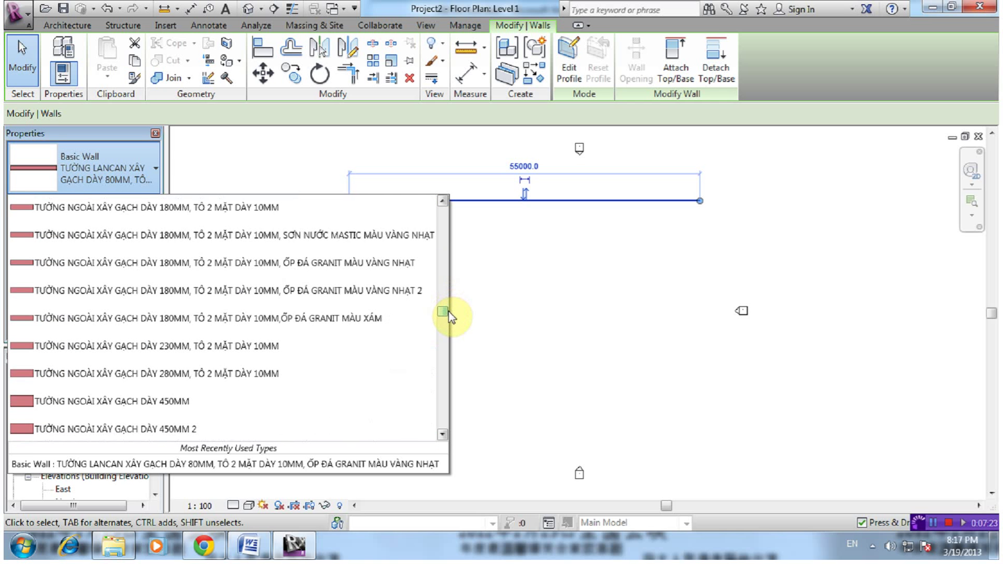
scroll(321, 321, "down", 2)
scroll(319, 324, "down", 2)
scroll(334, 328, "down", 3)
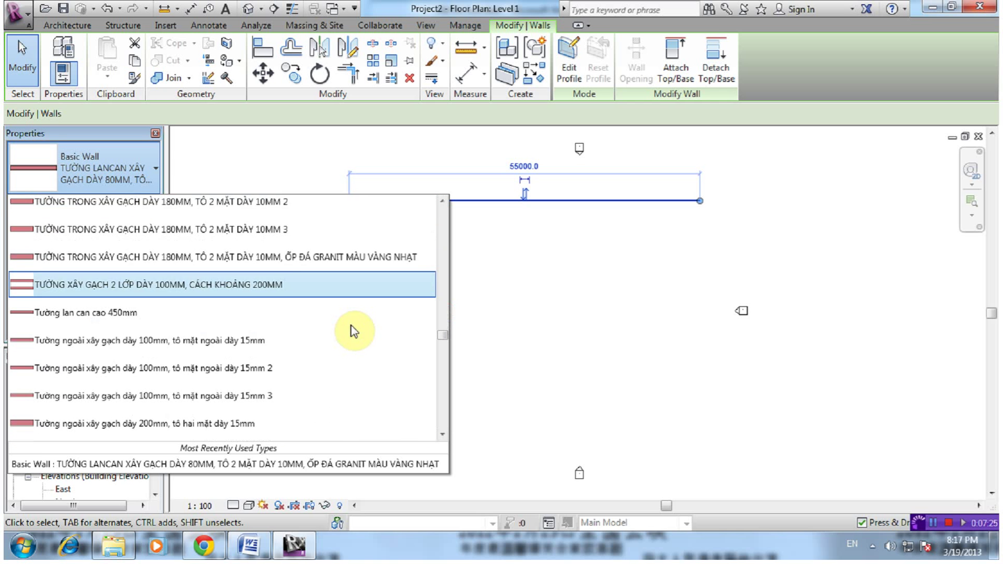
scroll(354, 331, "down", 3)
scroll(385, 342, "down", 2)
mouse_move(441, 347)
left_mouse_down()
mouse_move(445, 429)
mouse_move(443, 313)
left_mouse_up()
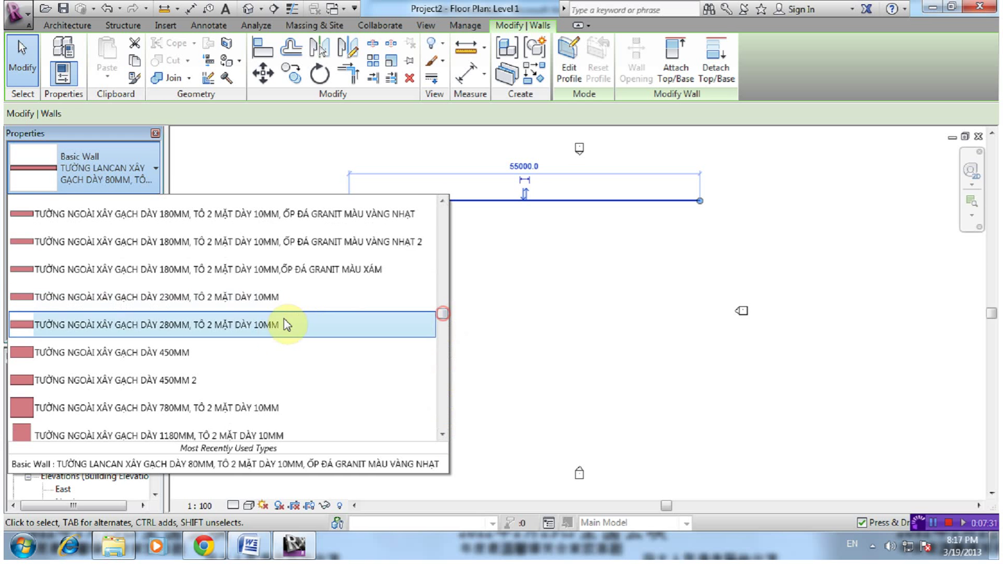
left_click(290, 269)
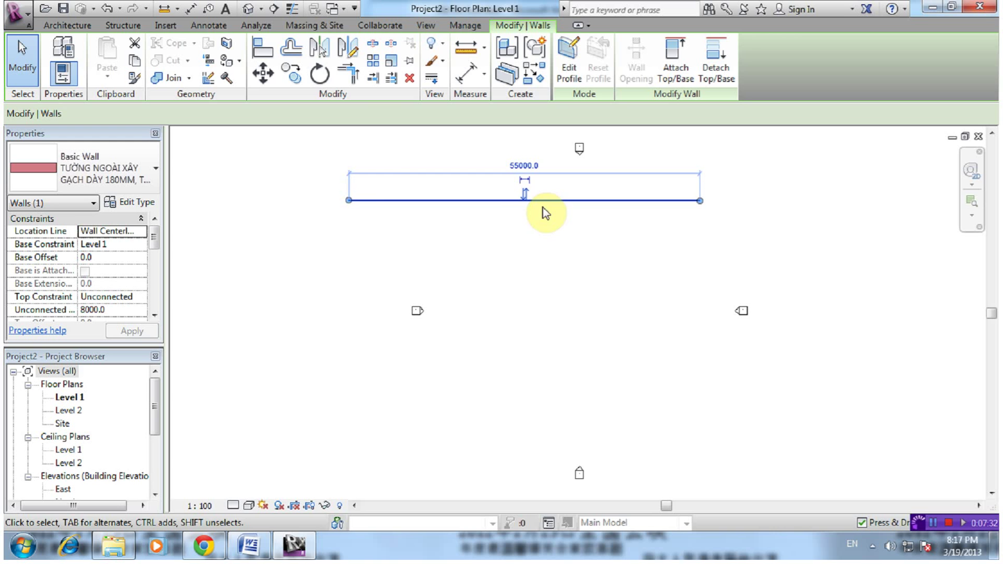
left_click(383, 186)
left_click(476, 201)
left_click(146, 202)
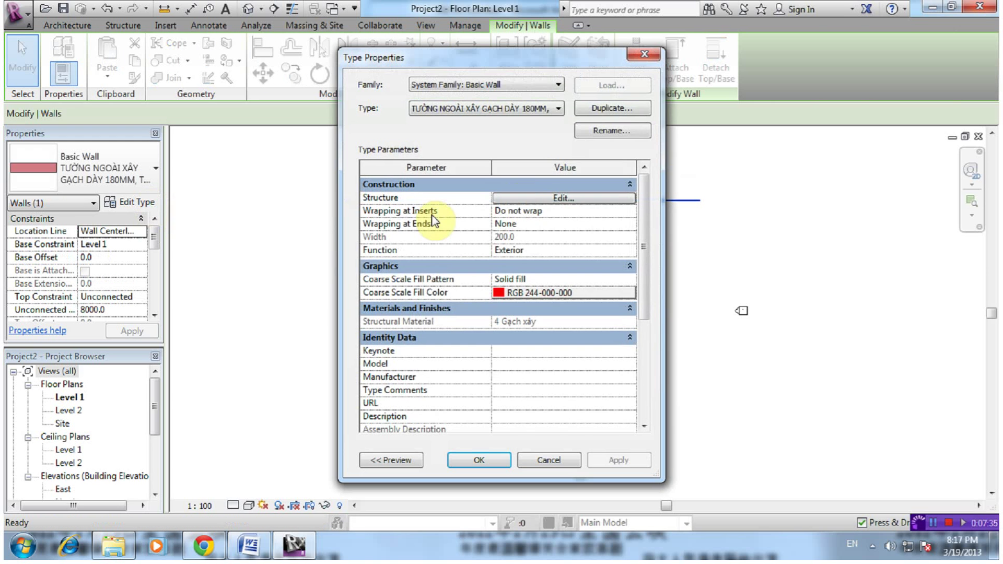
left_click(541, 201)
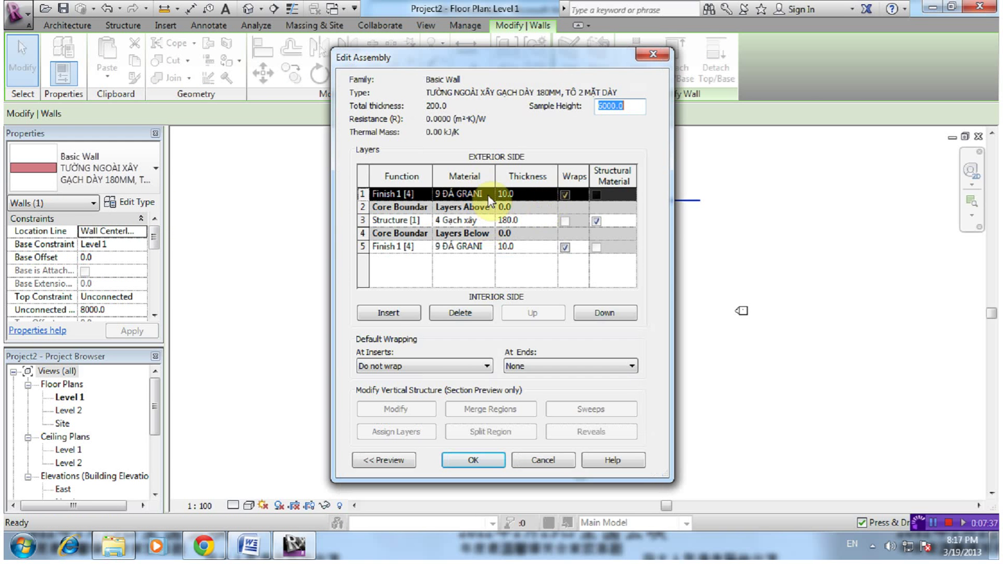
left_click(490, 221)
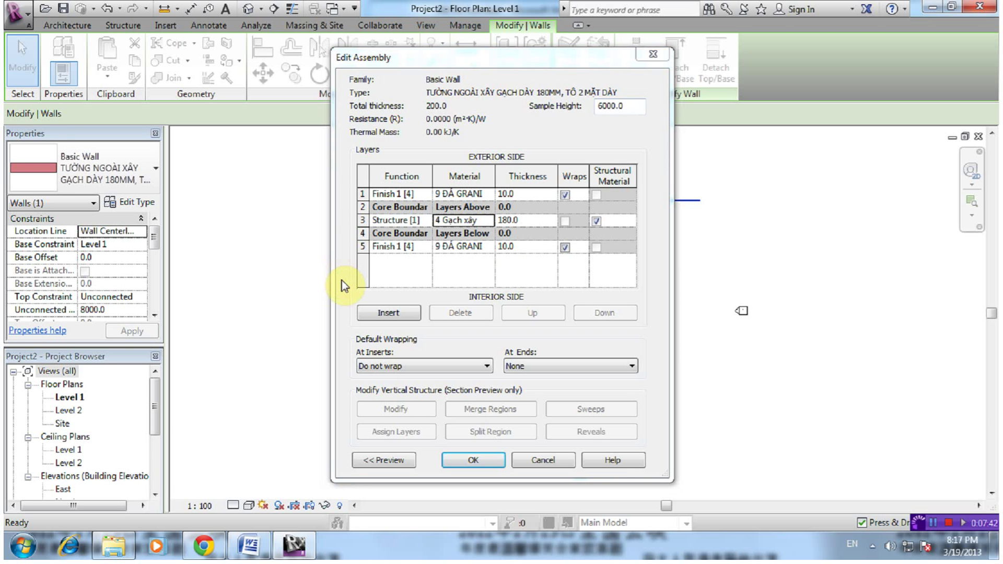
scroll(172, 157, "up", 1)
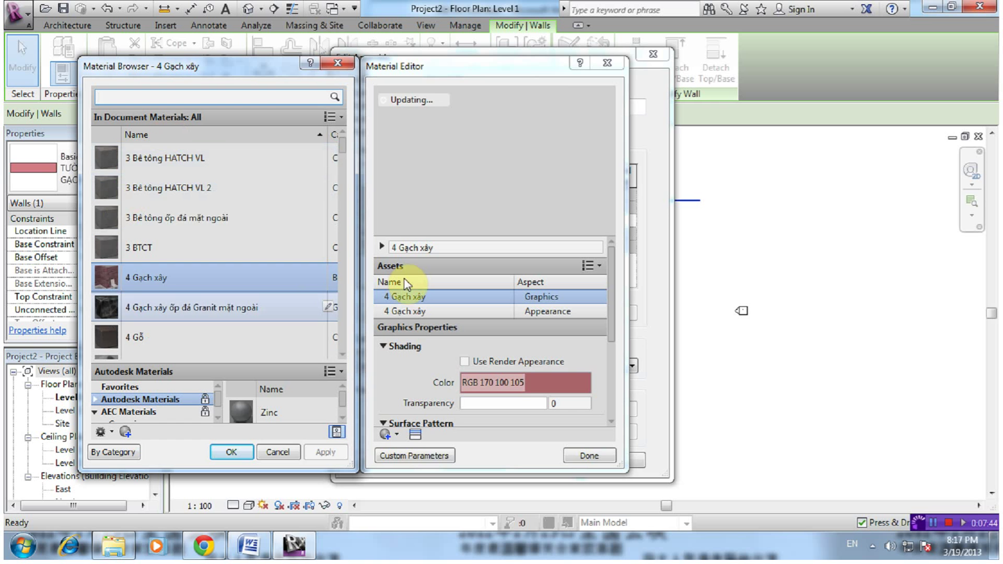
left_click_drag(342, 151, 347, 194)
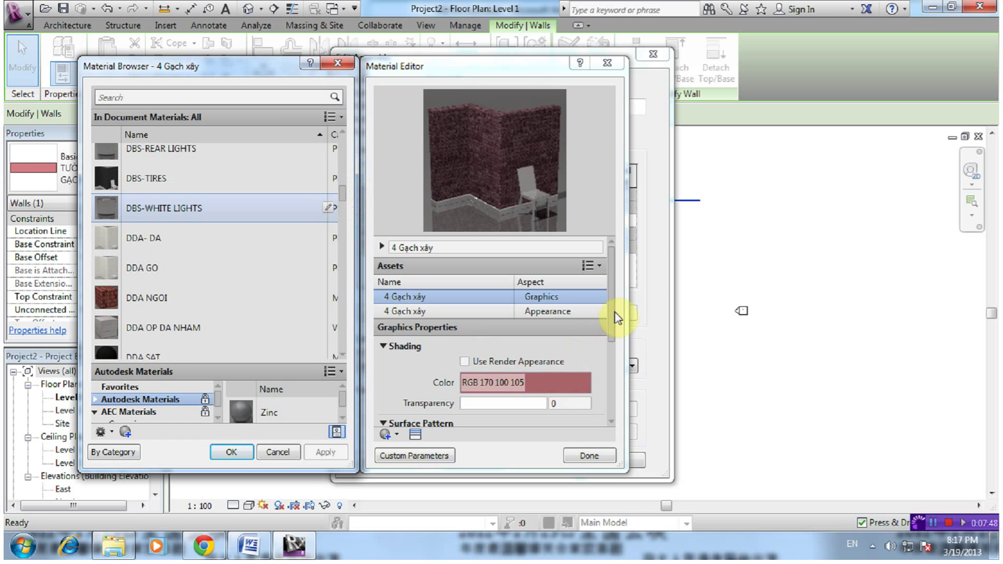
left_click_drag(612, 315, 599, 395)
left_click(493, 390)
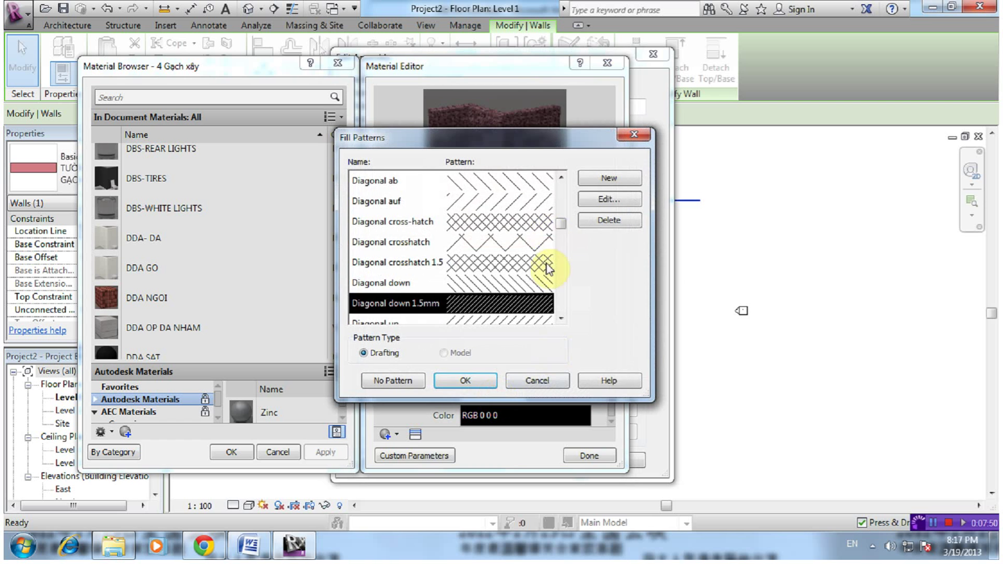
left_click_drag(560, 219, 564, 237)
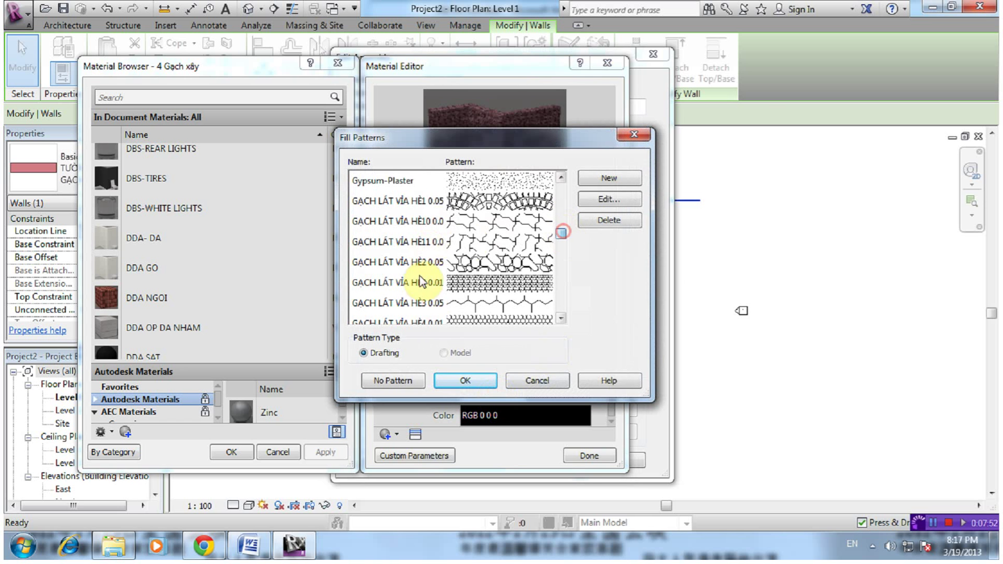
scroll(419, 281, "down", 2)
scroll(423, 266, "down", 3)
scroll(418, 264, "down", 3)
scroll(413, 285, "down", 3)
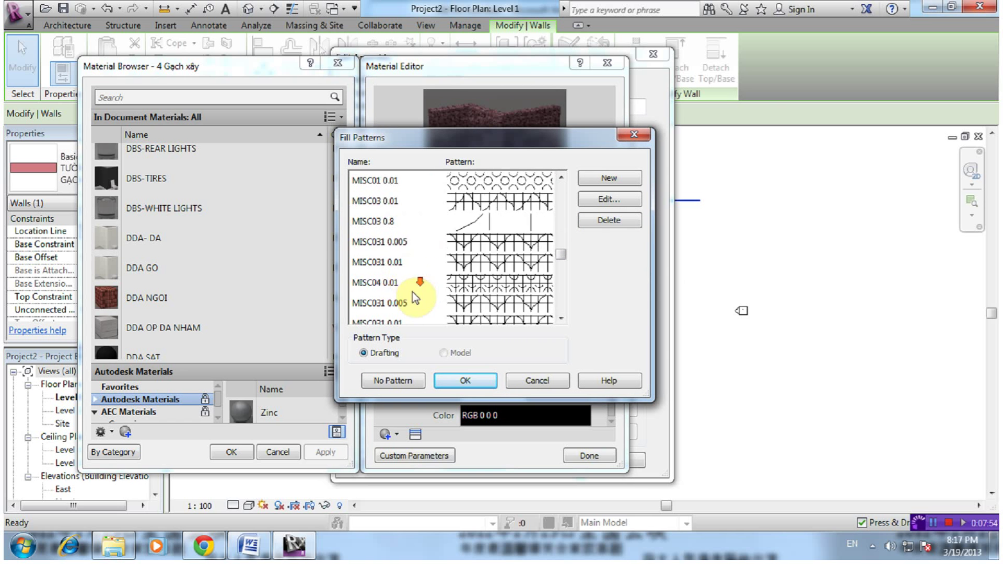
scroll(412, 292, "down", 3)
scroll(387, 272, "down", 3)
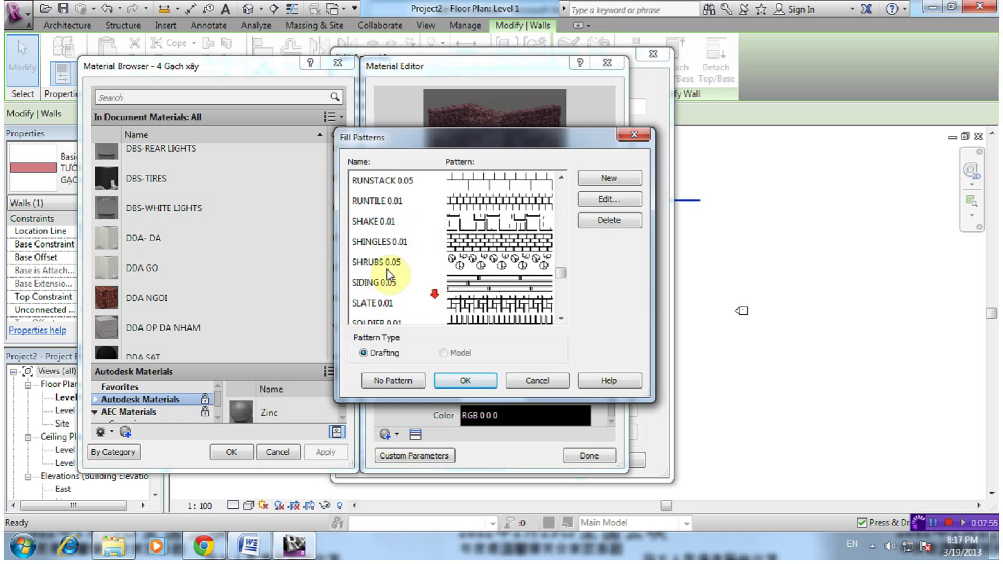
left_click(472, 383)
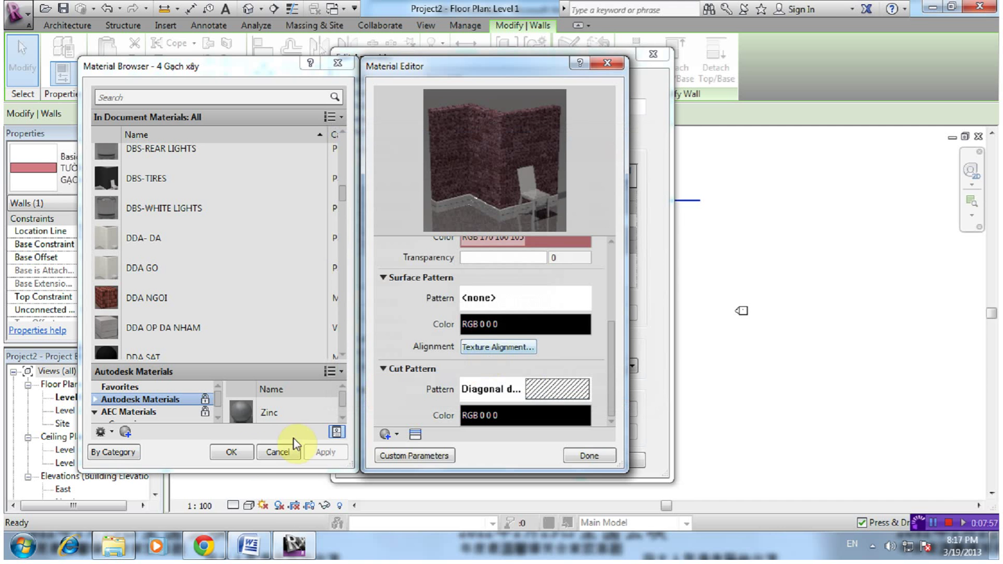
left_click(249, 453)
left_click(462, 462)
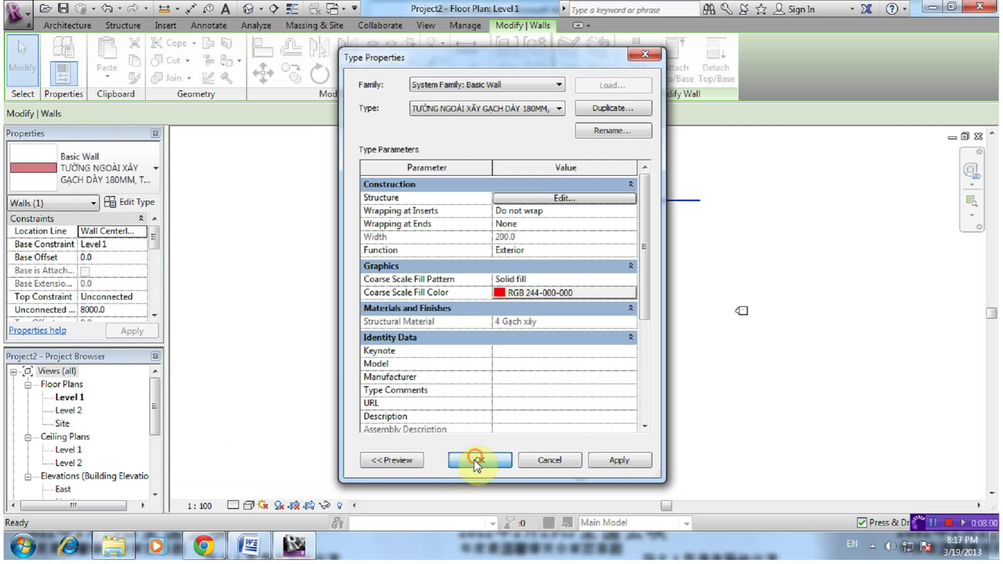
Sketch a 32000 × 20000 rectangular floor boundary below the wall
left_click(73, 26)
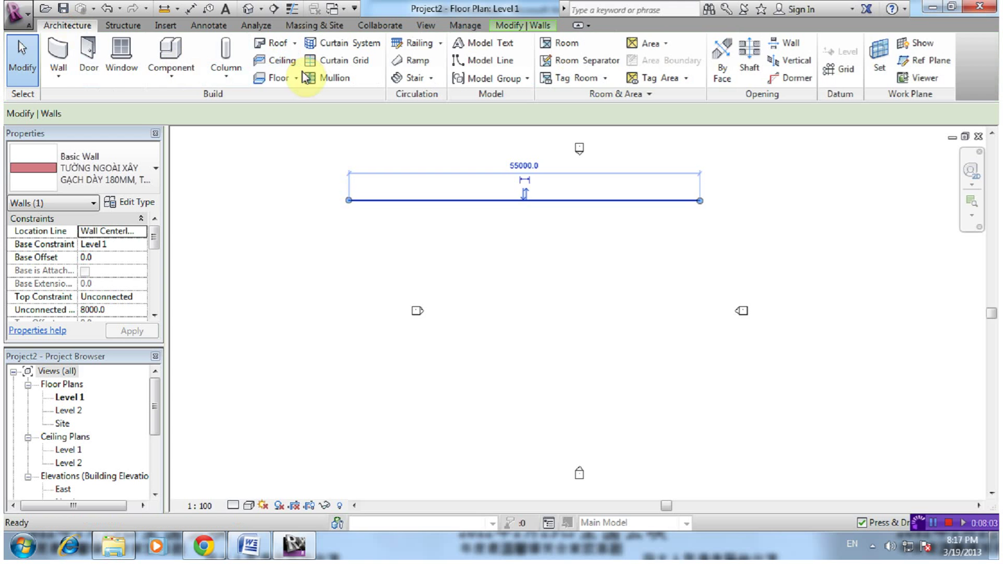
left_click(273, 83)
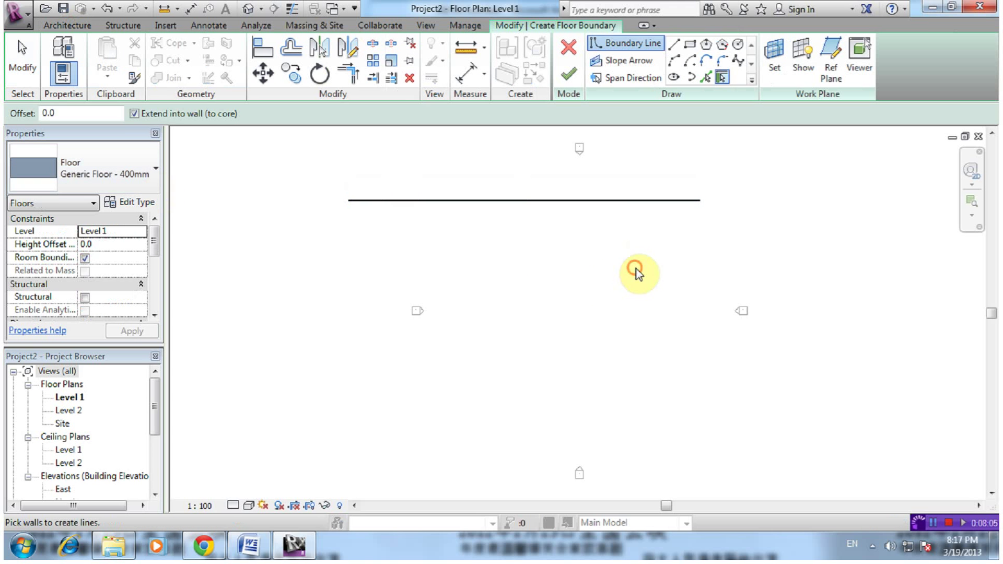
left_click(689, 44)
left_click(694, 286)
left_click(489, 415)
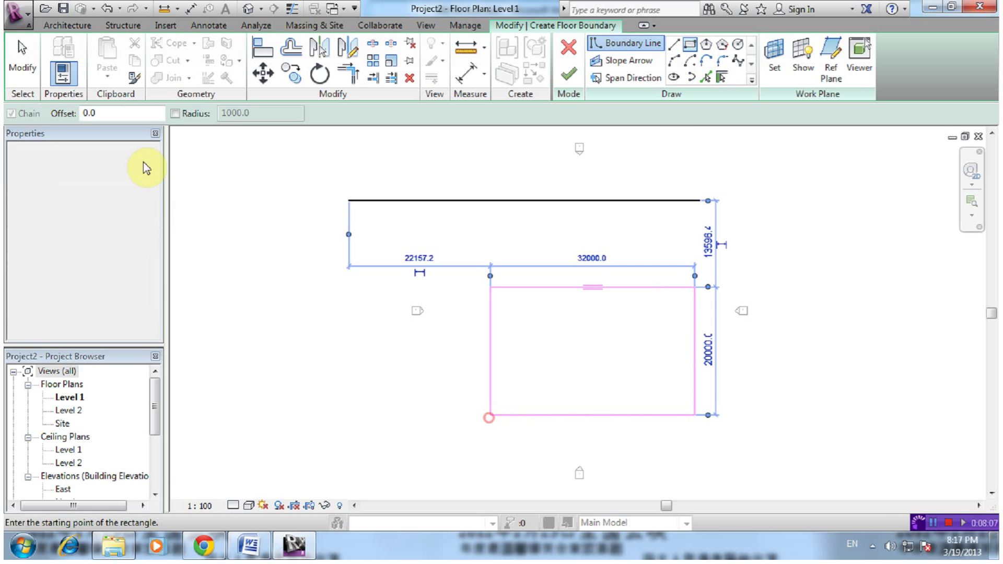
Browse the available floor types, then return to the Word setup notes
left_click(123, 158)
left_click_drag(205, 260, 189, 464)
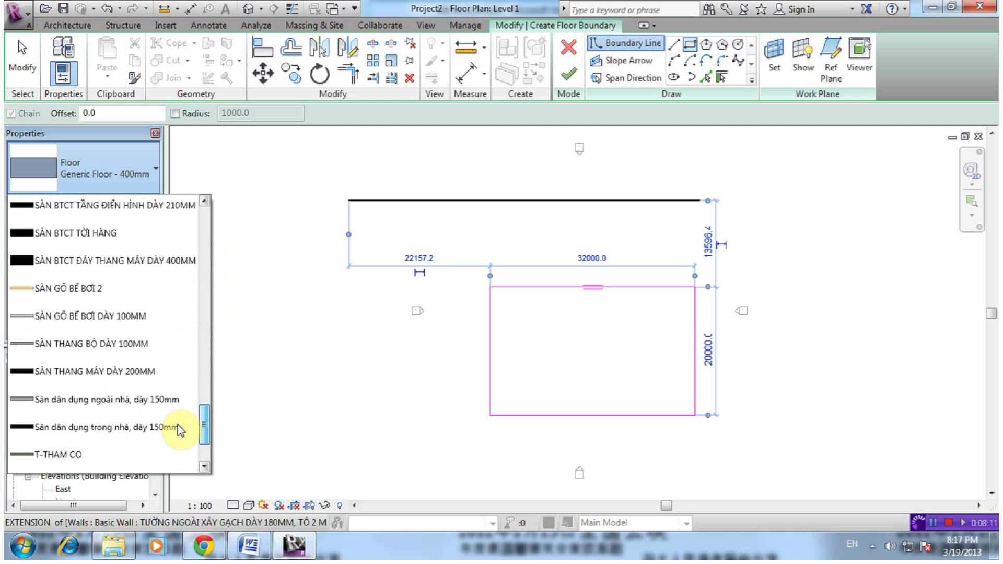
left_click(239, 546)
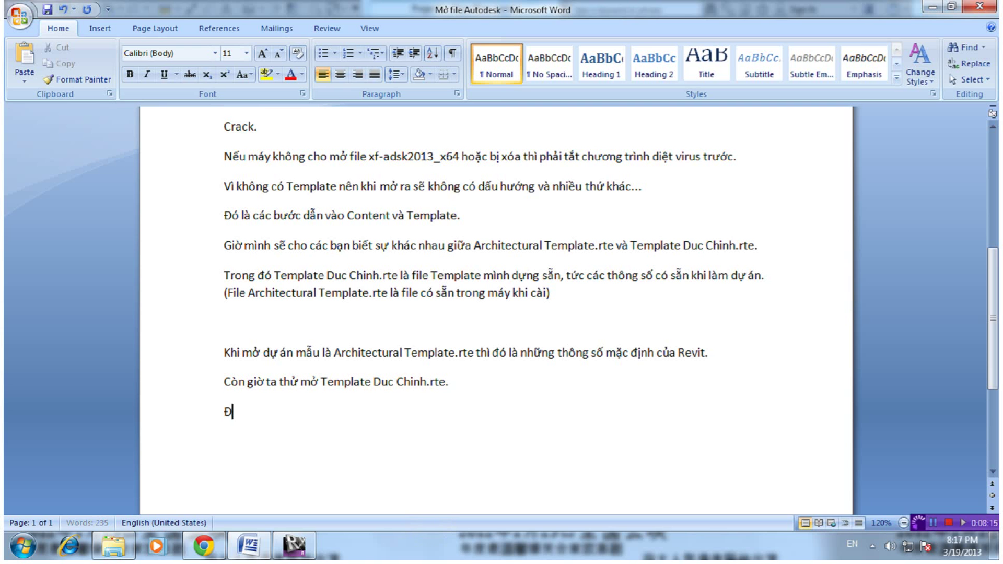